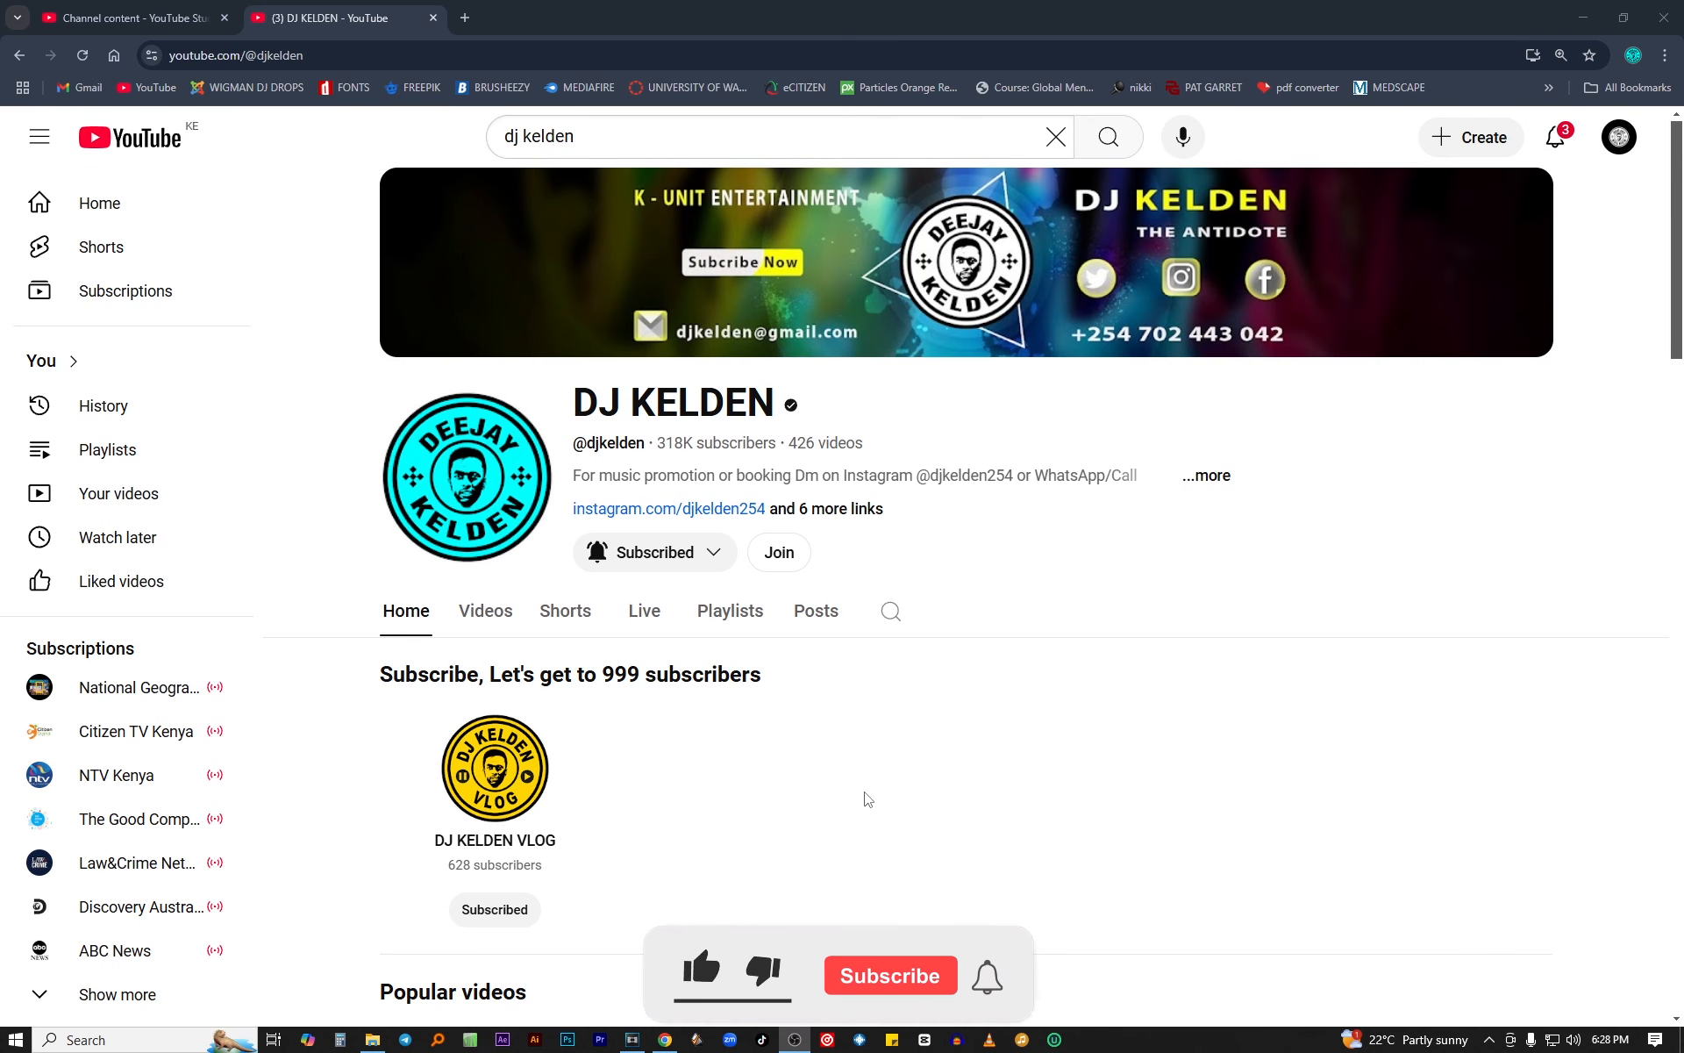
# - Look over the videos on the DJ KELDEN channel page and switch to the channel's content list in YouTube Studio
pyautogui.scroll(-6, 862, 799)
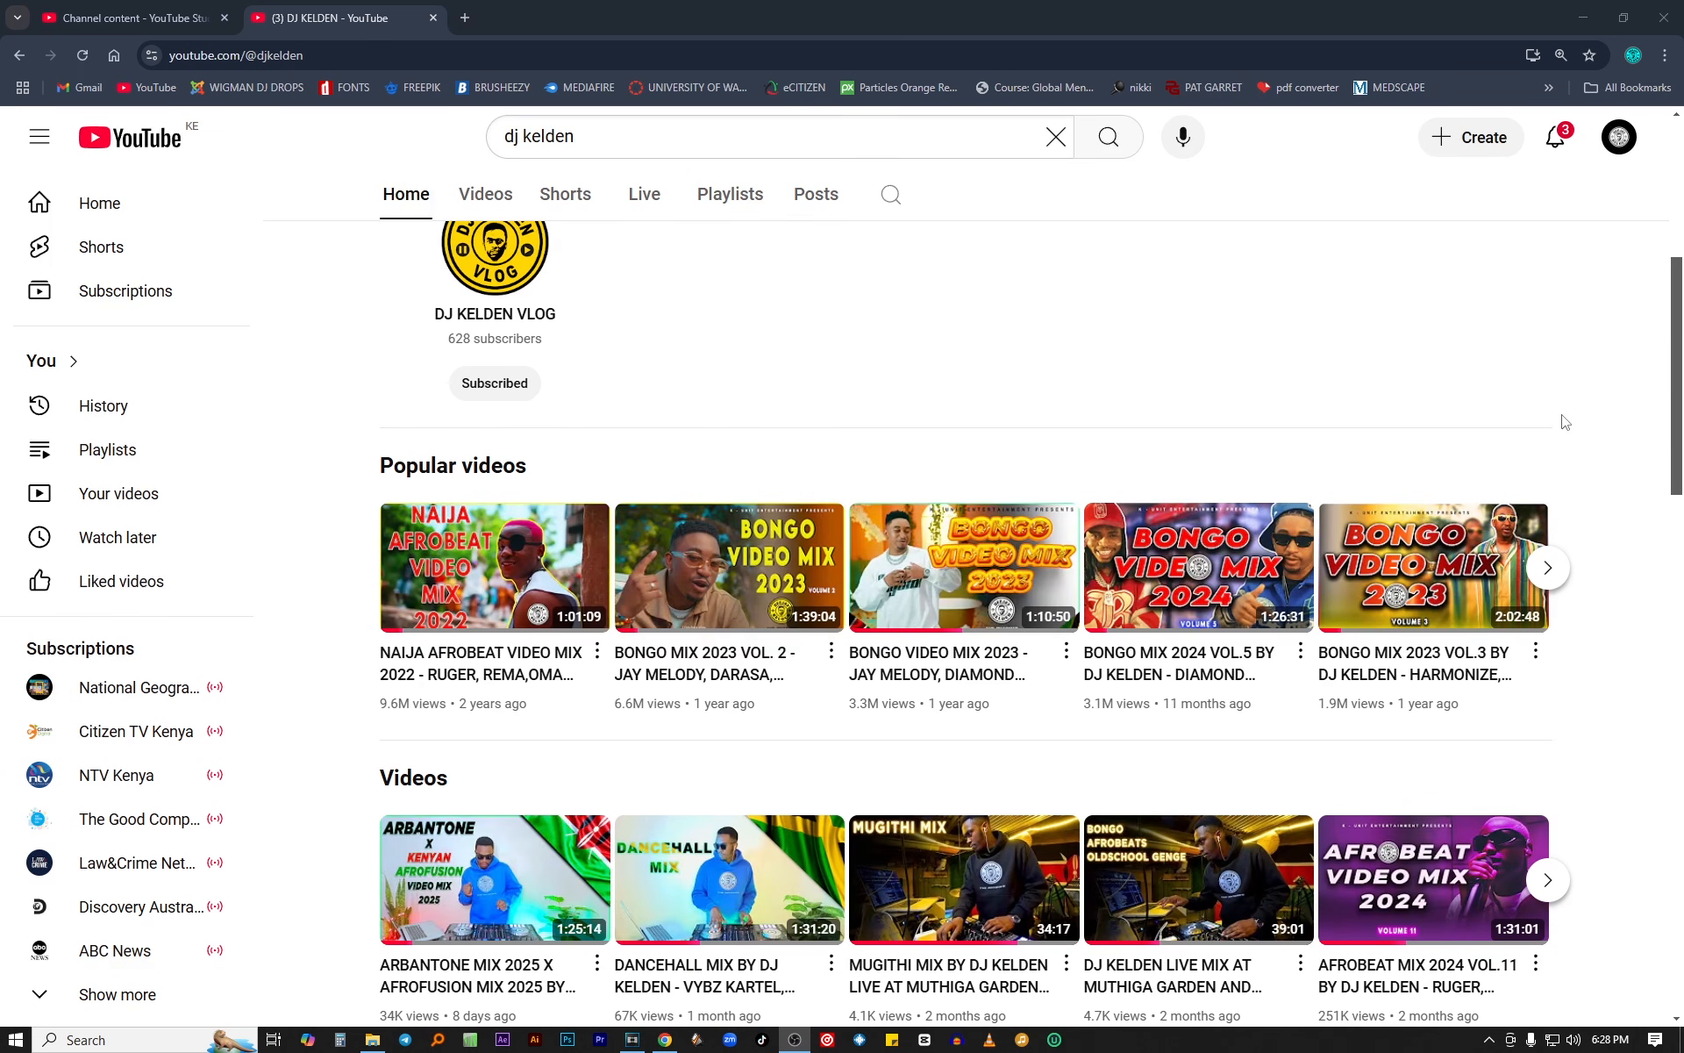
pyautogui.click(1619, 138)
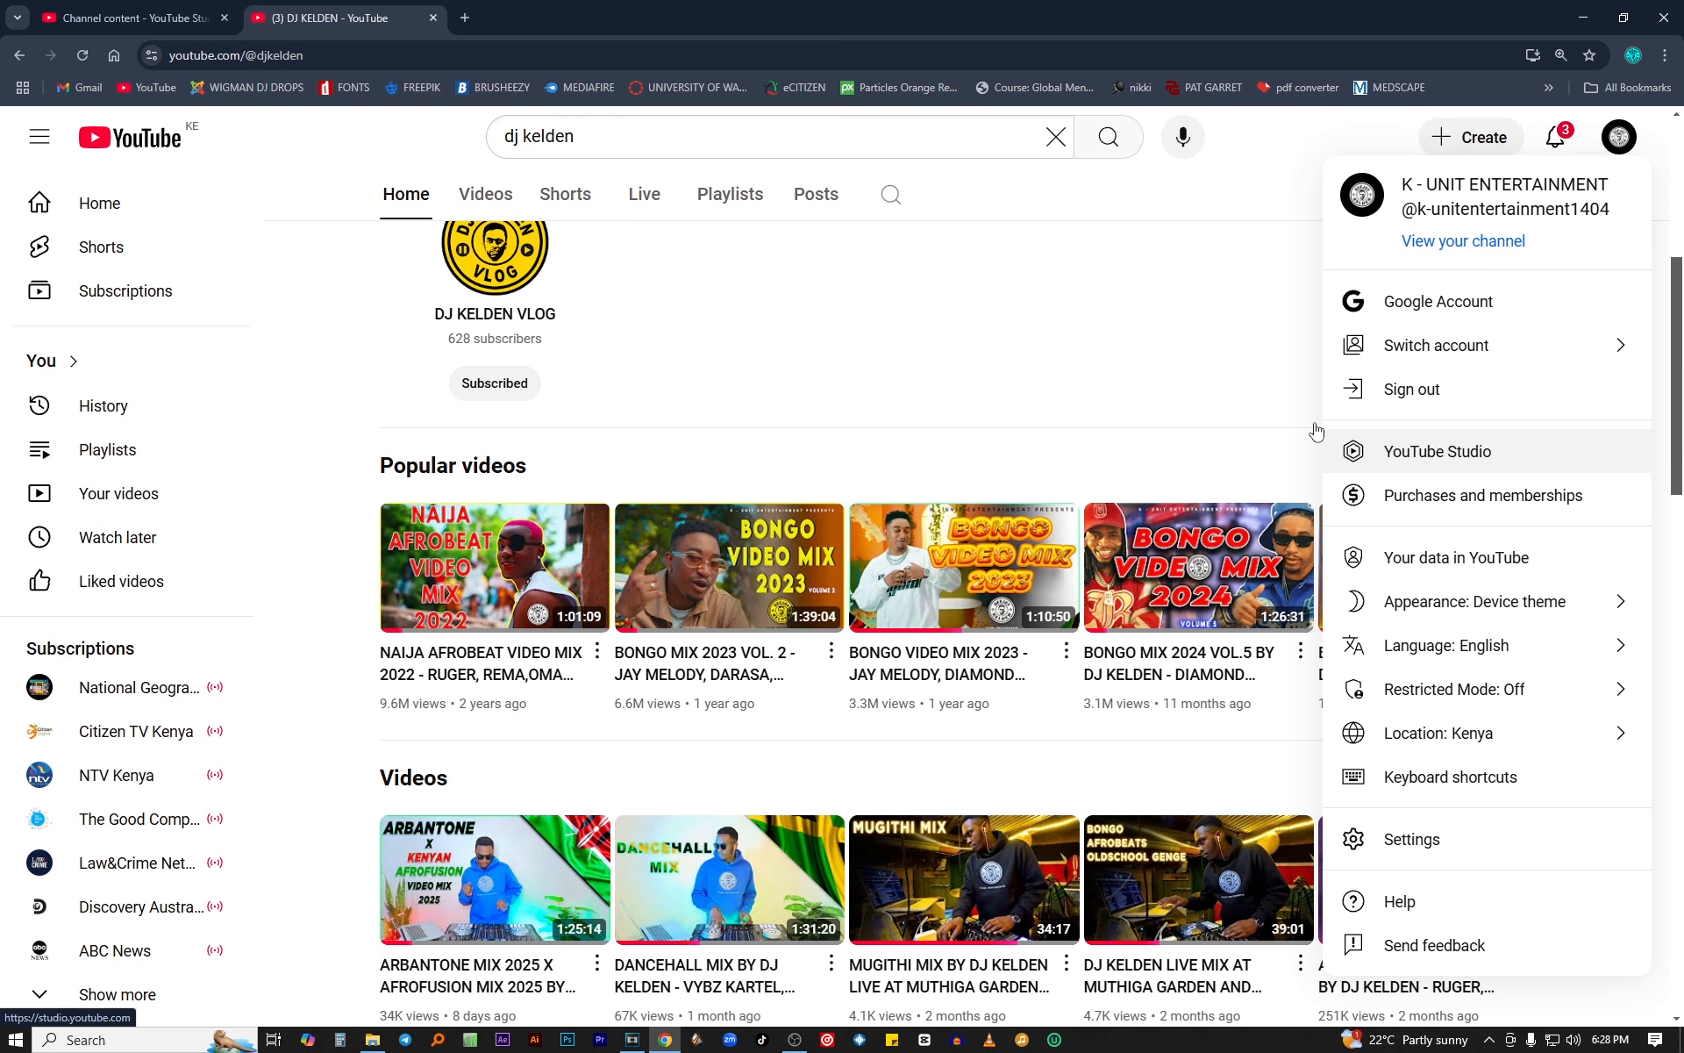
pyautogui.click(149, 23)
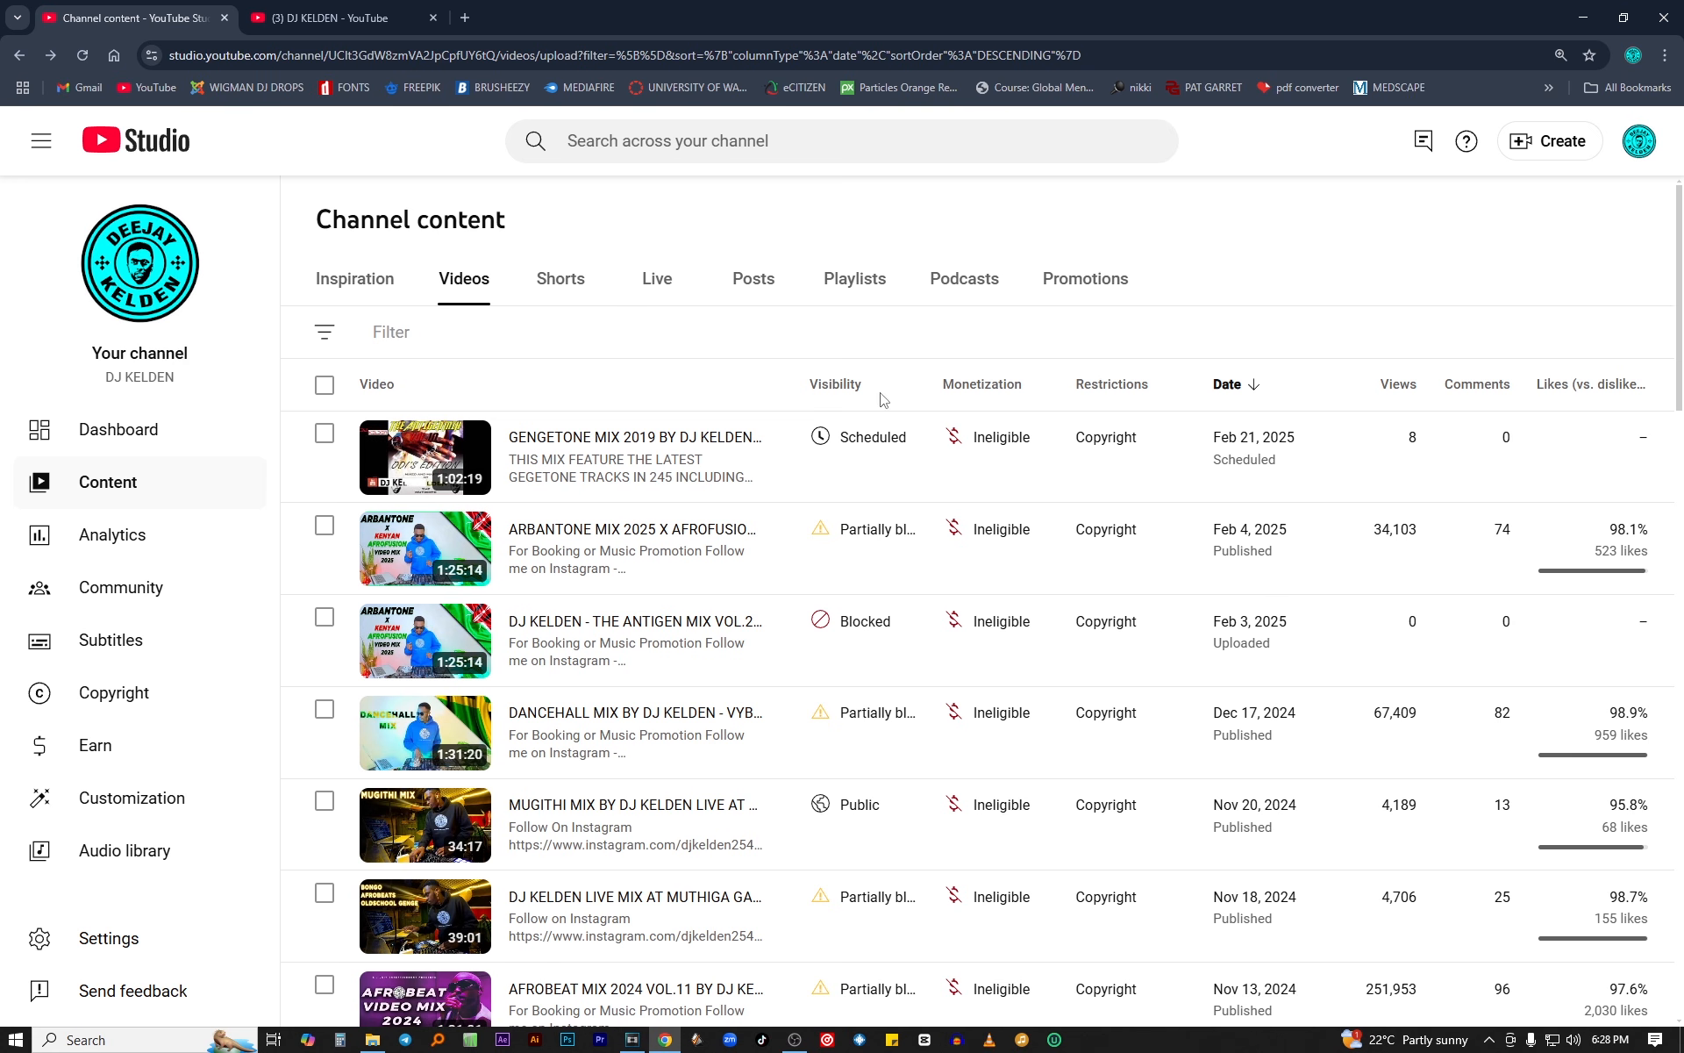
# - Examine the visibility, monetization and restrictions columns for the uploaded videos in the channel content list
pyautogui.moveTo(861, 389)
pyautogui.moveTo(856, 623)
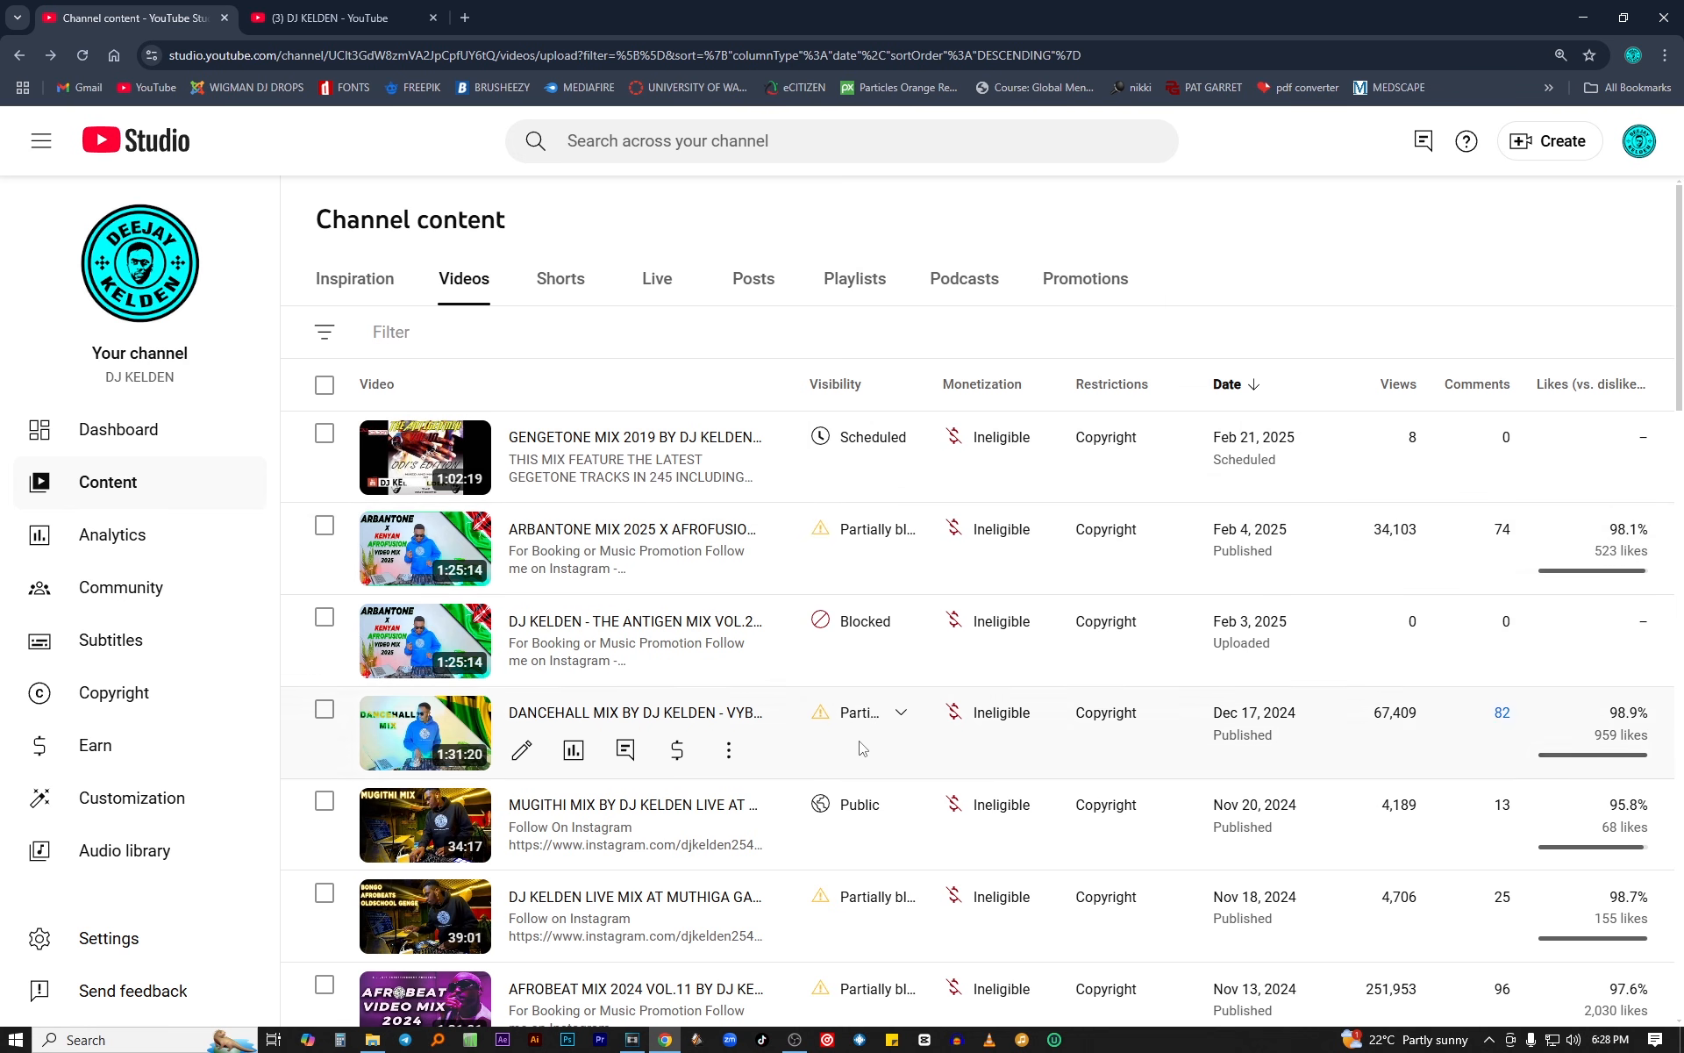
pyautogui.moveTo(899, 834)
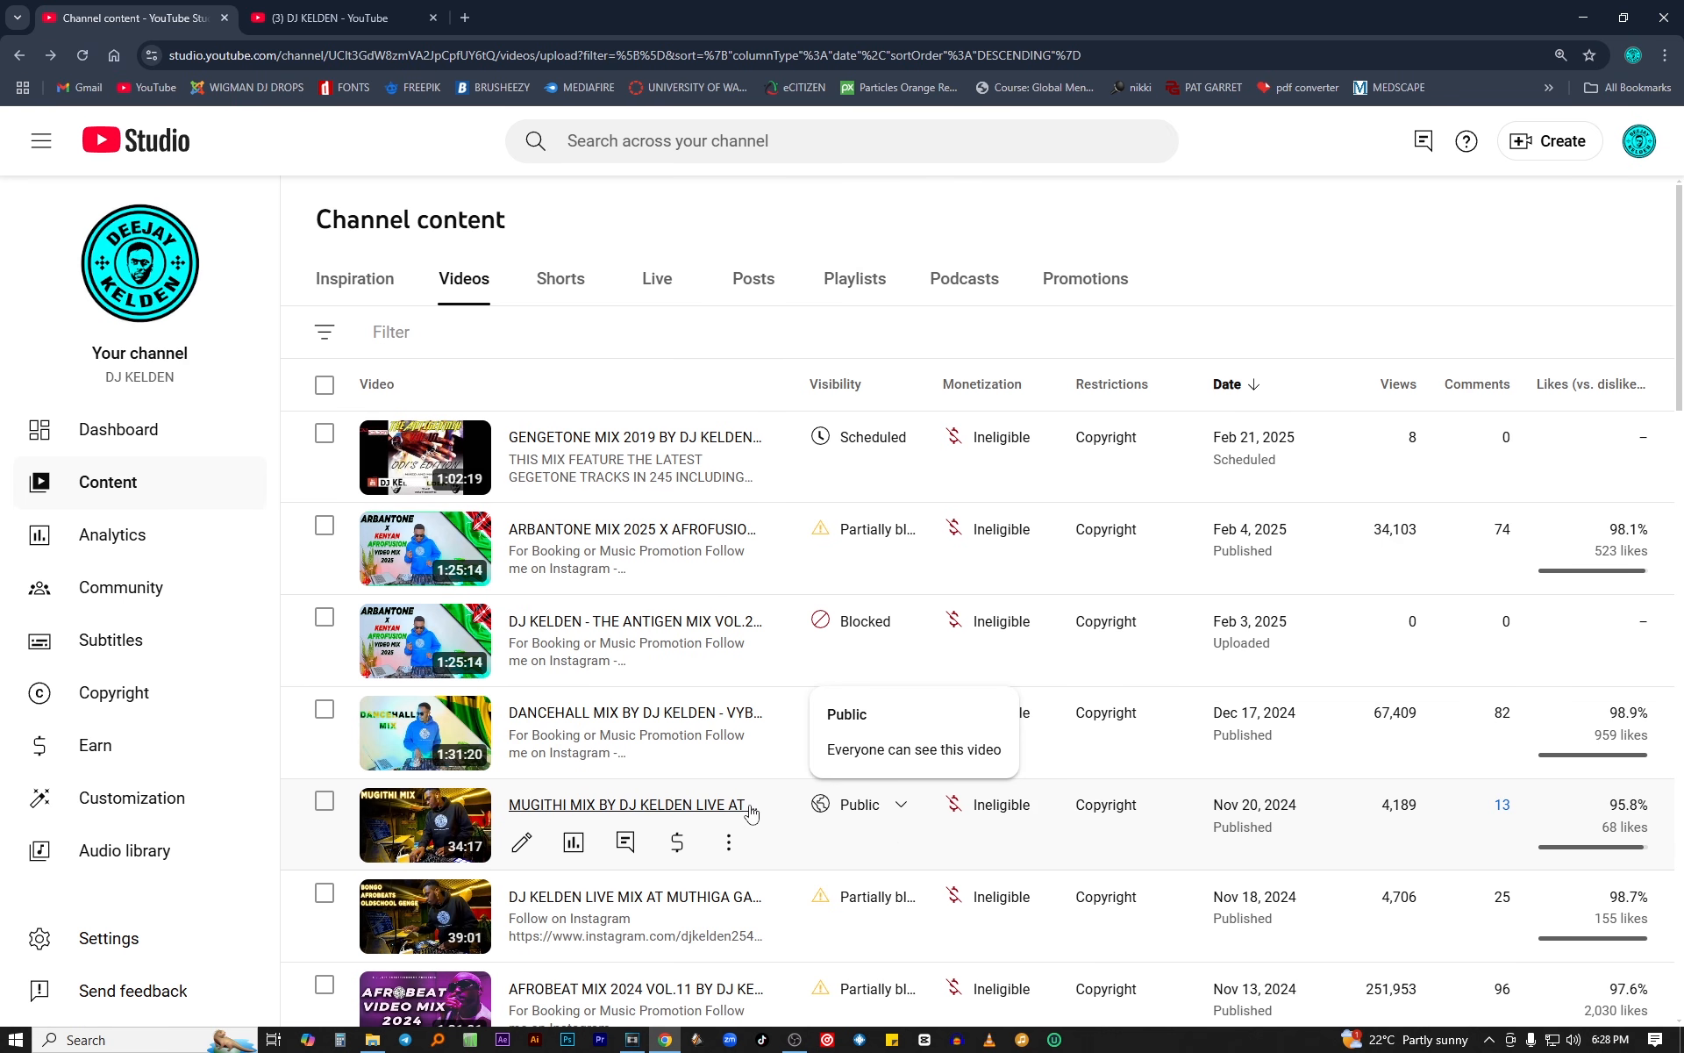
pyautogui.moveTo(853, 539)
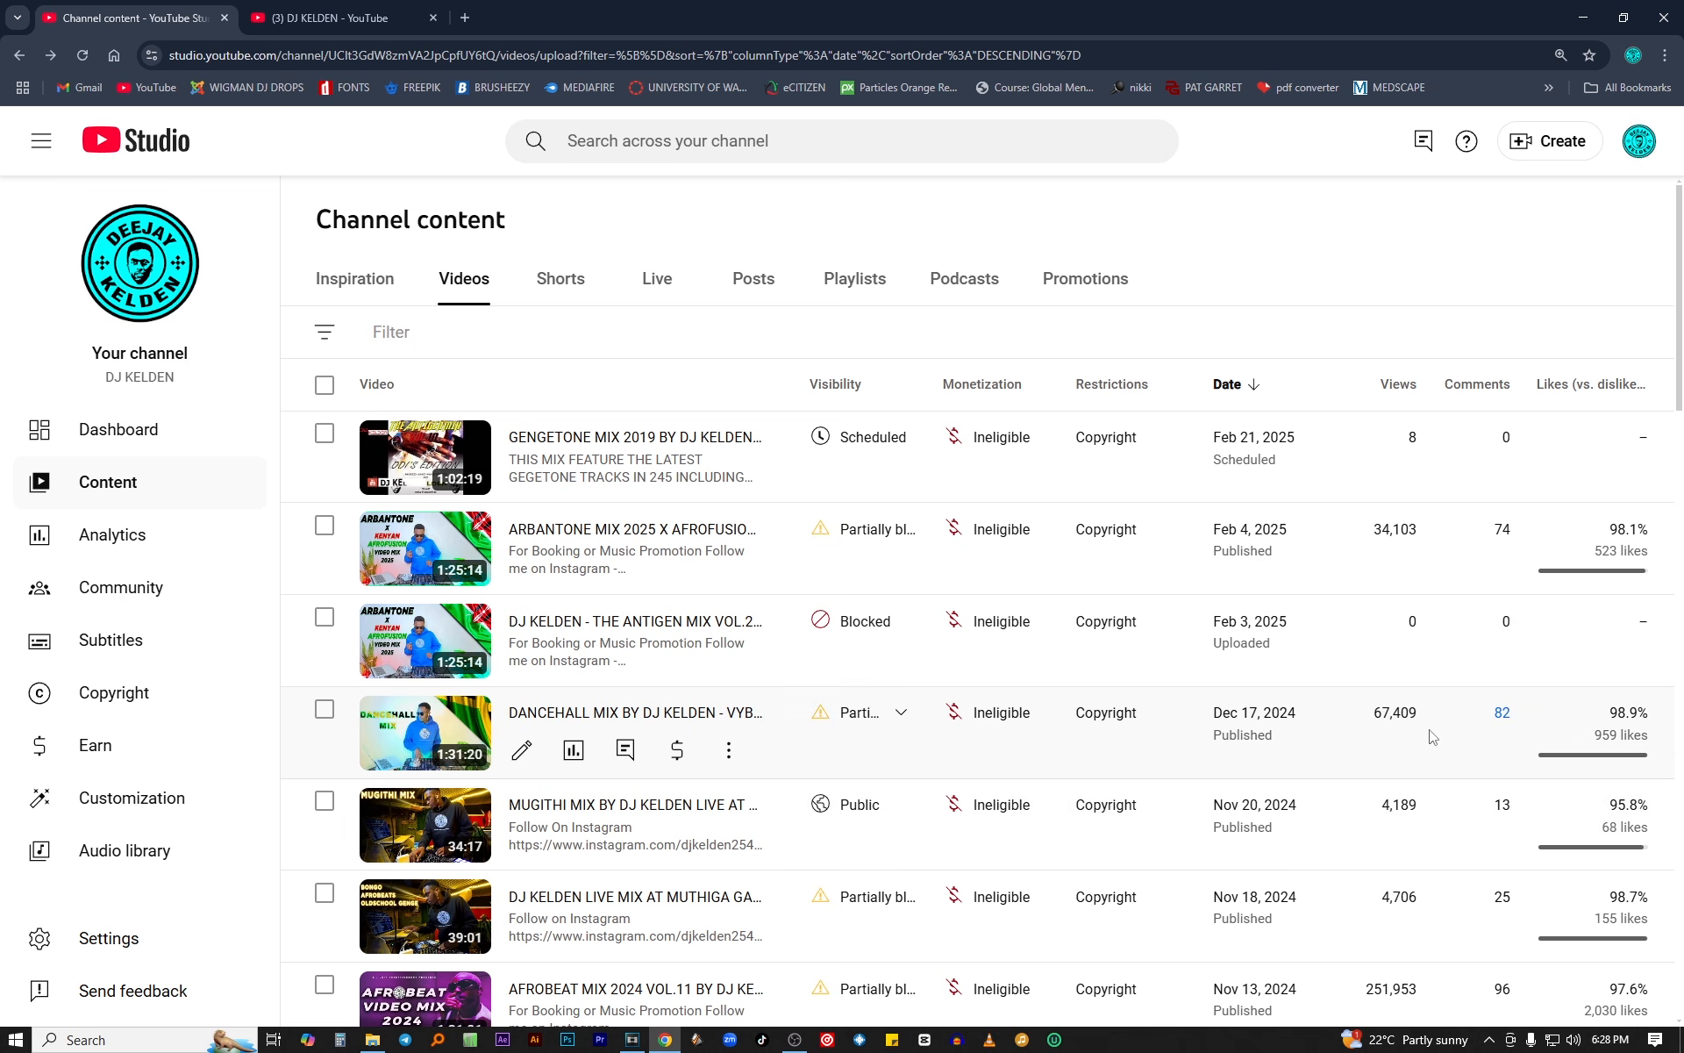
pyautogui.moveTo(894, 774)
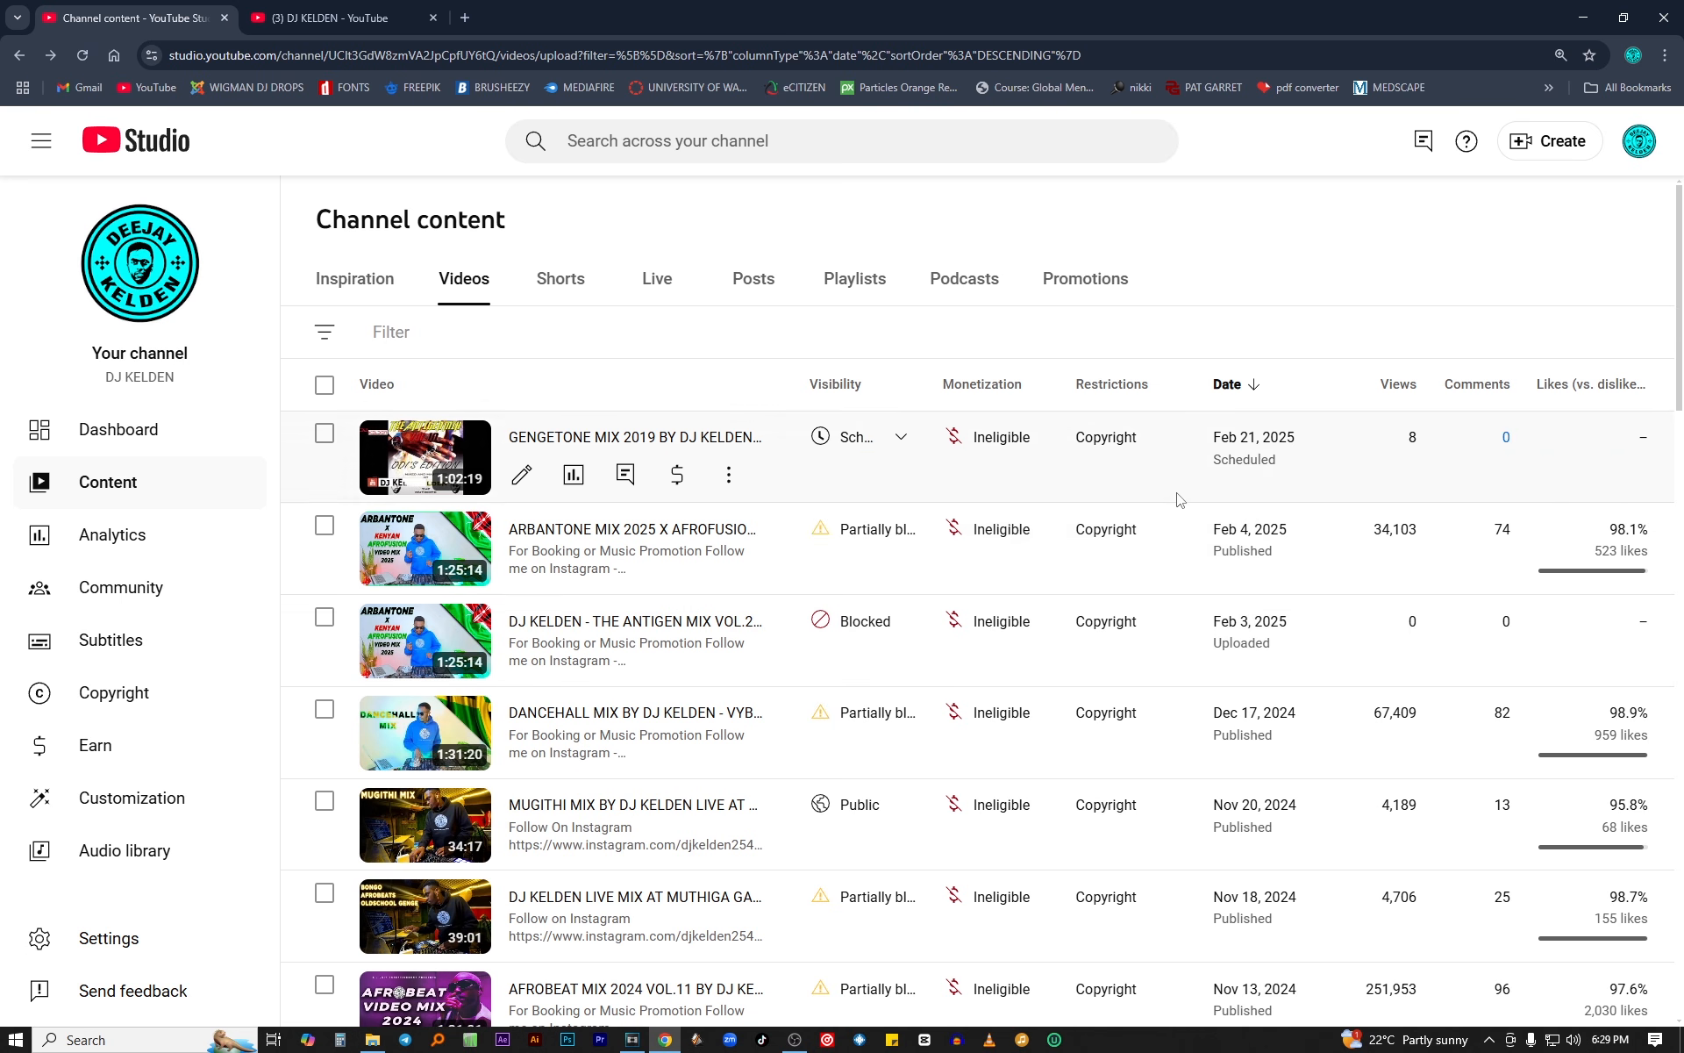
pyautogui.moveTo(1187, 562)
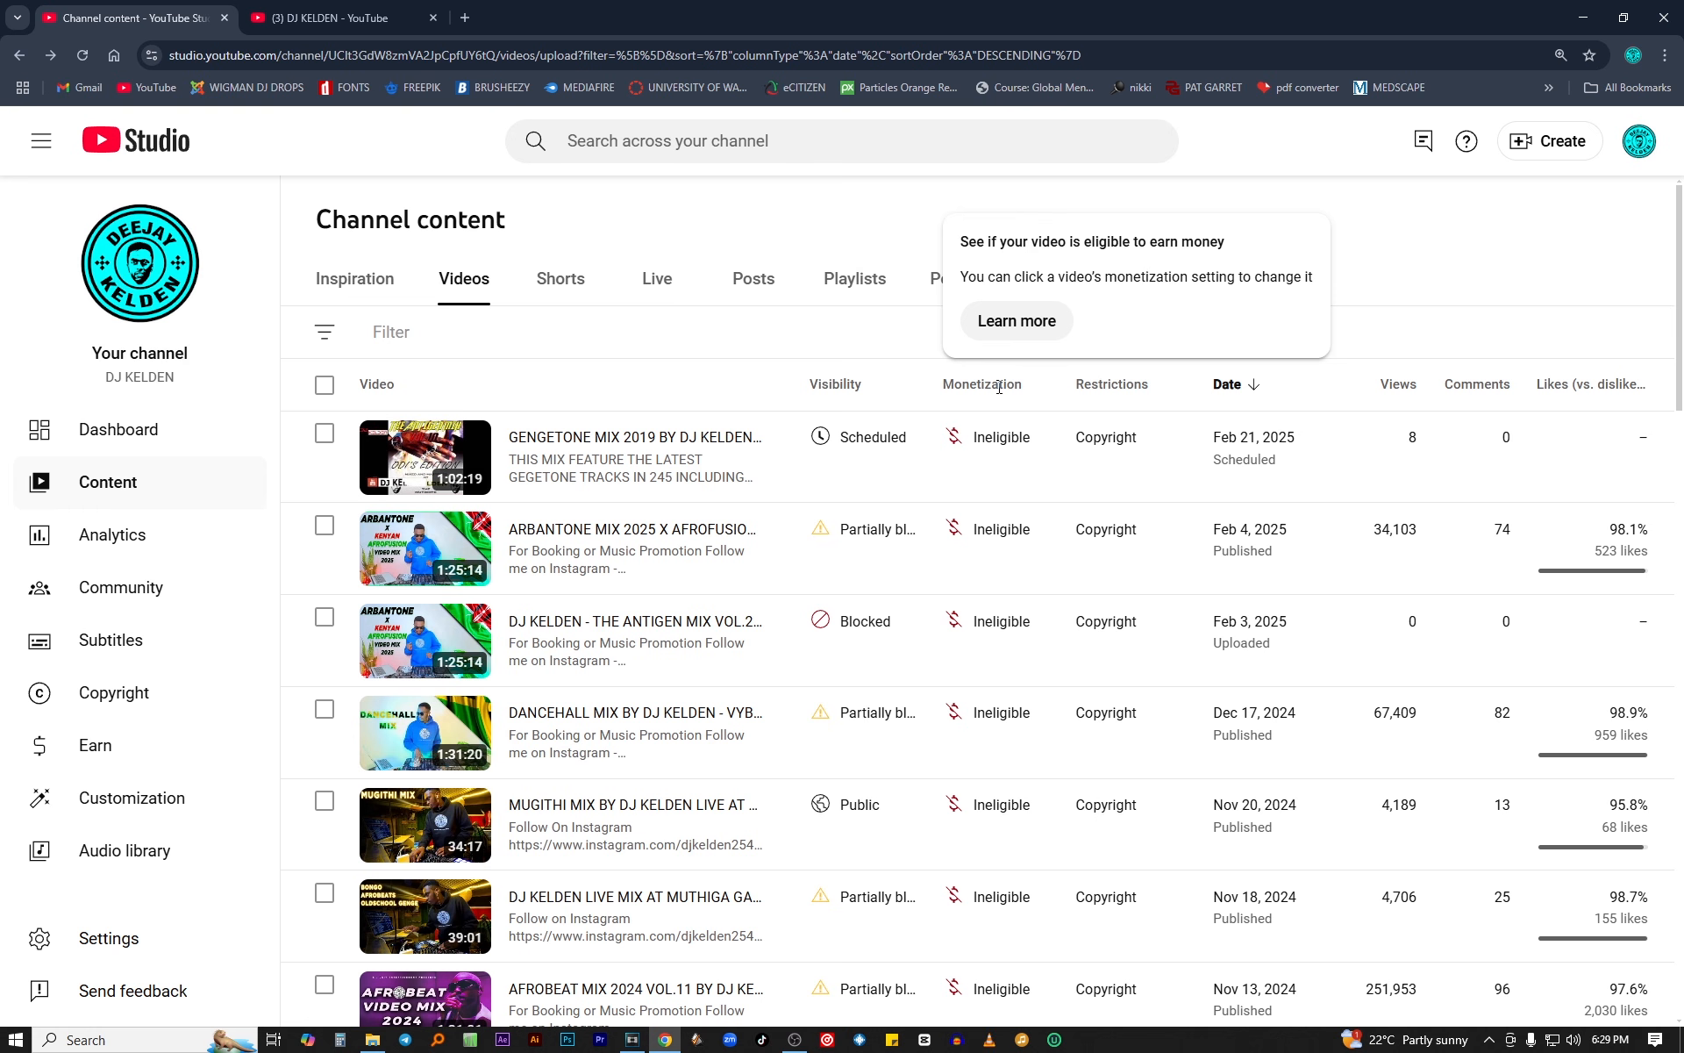
pyautogui.moveTo(1117, 358)
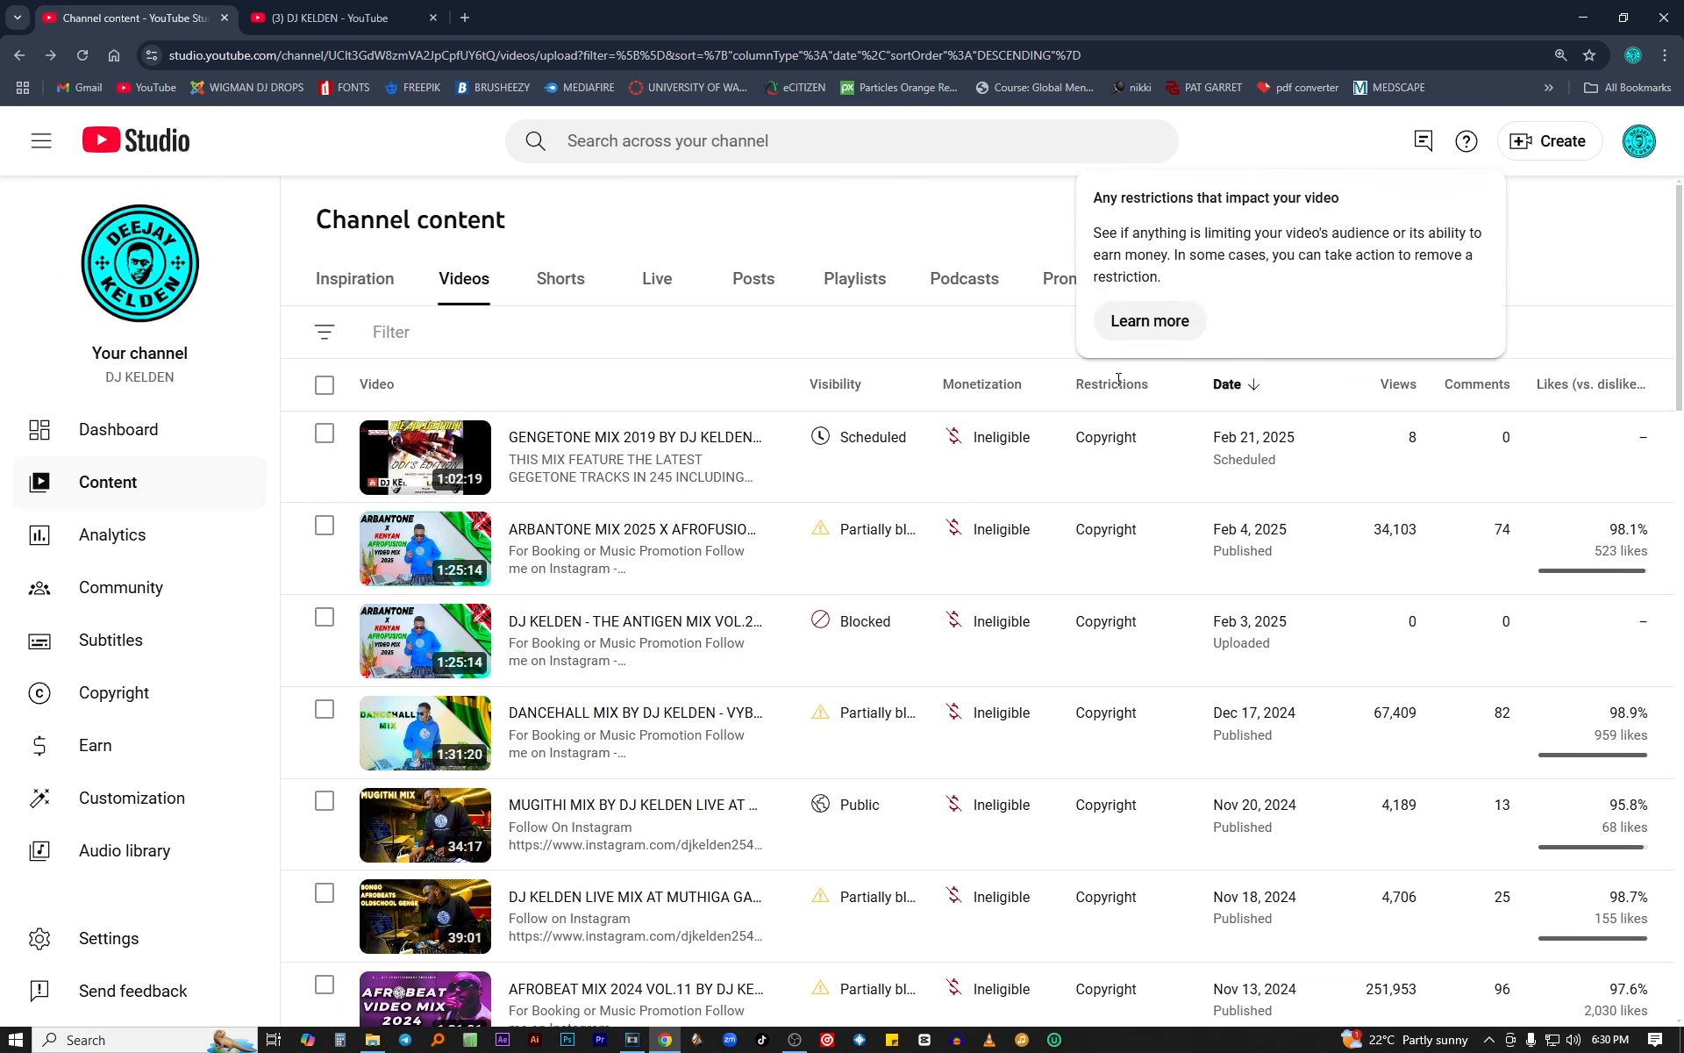
# - Open the copyright details of the blocked THE ANTIGEN MIX VOL.20 2025 video and examine each claim's impact and territories
pyautogui.moveTo(1125, 634)
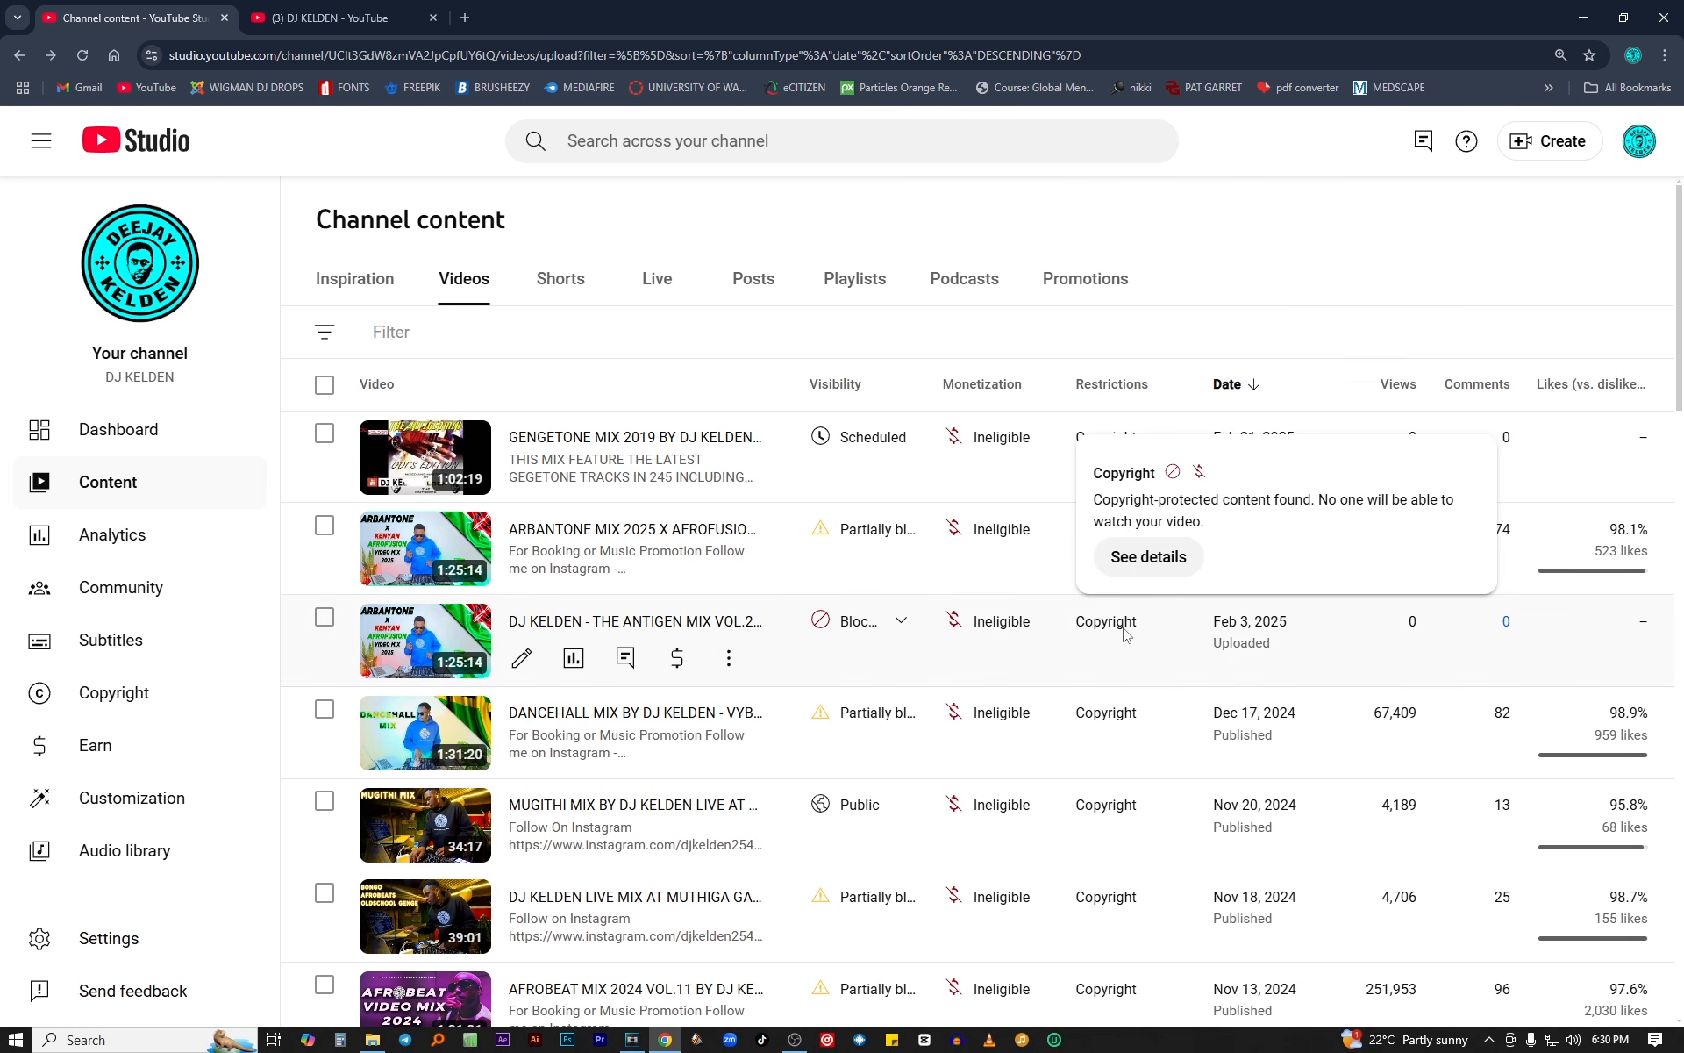
pyautogui.click(1145, 559)
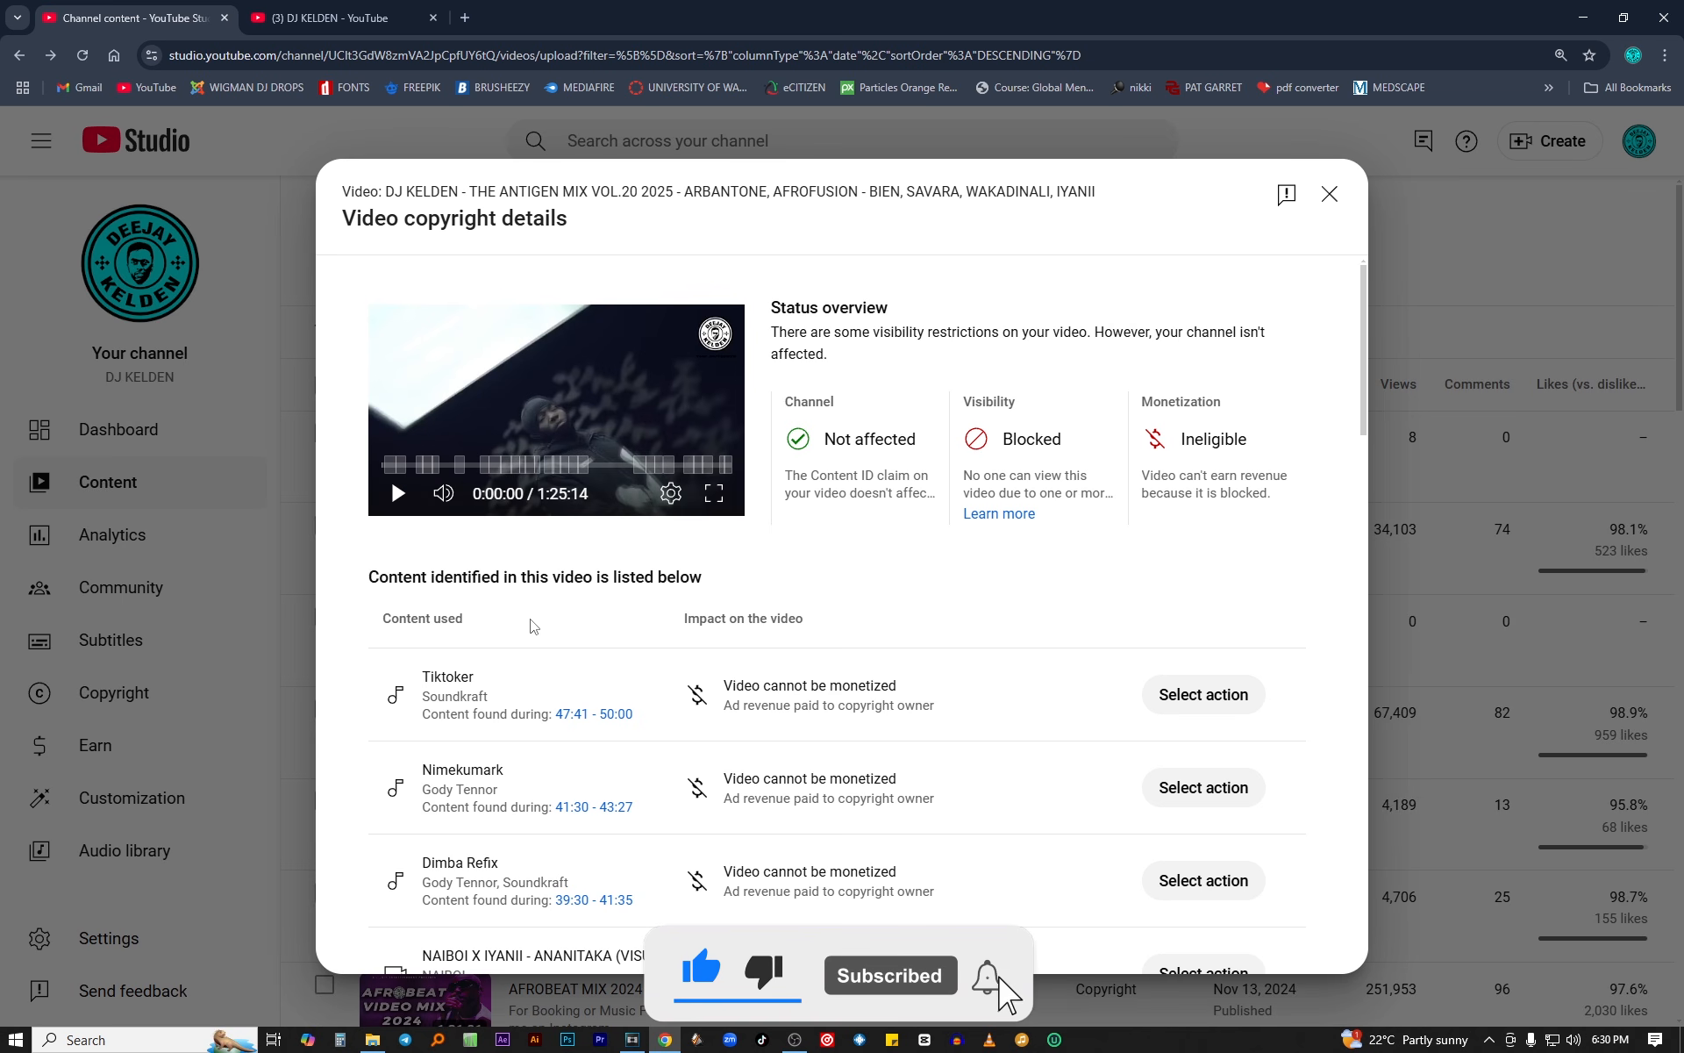
pyautogui.scroll(-3, 530, 625)
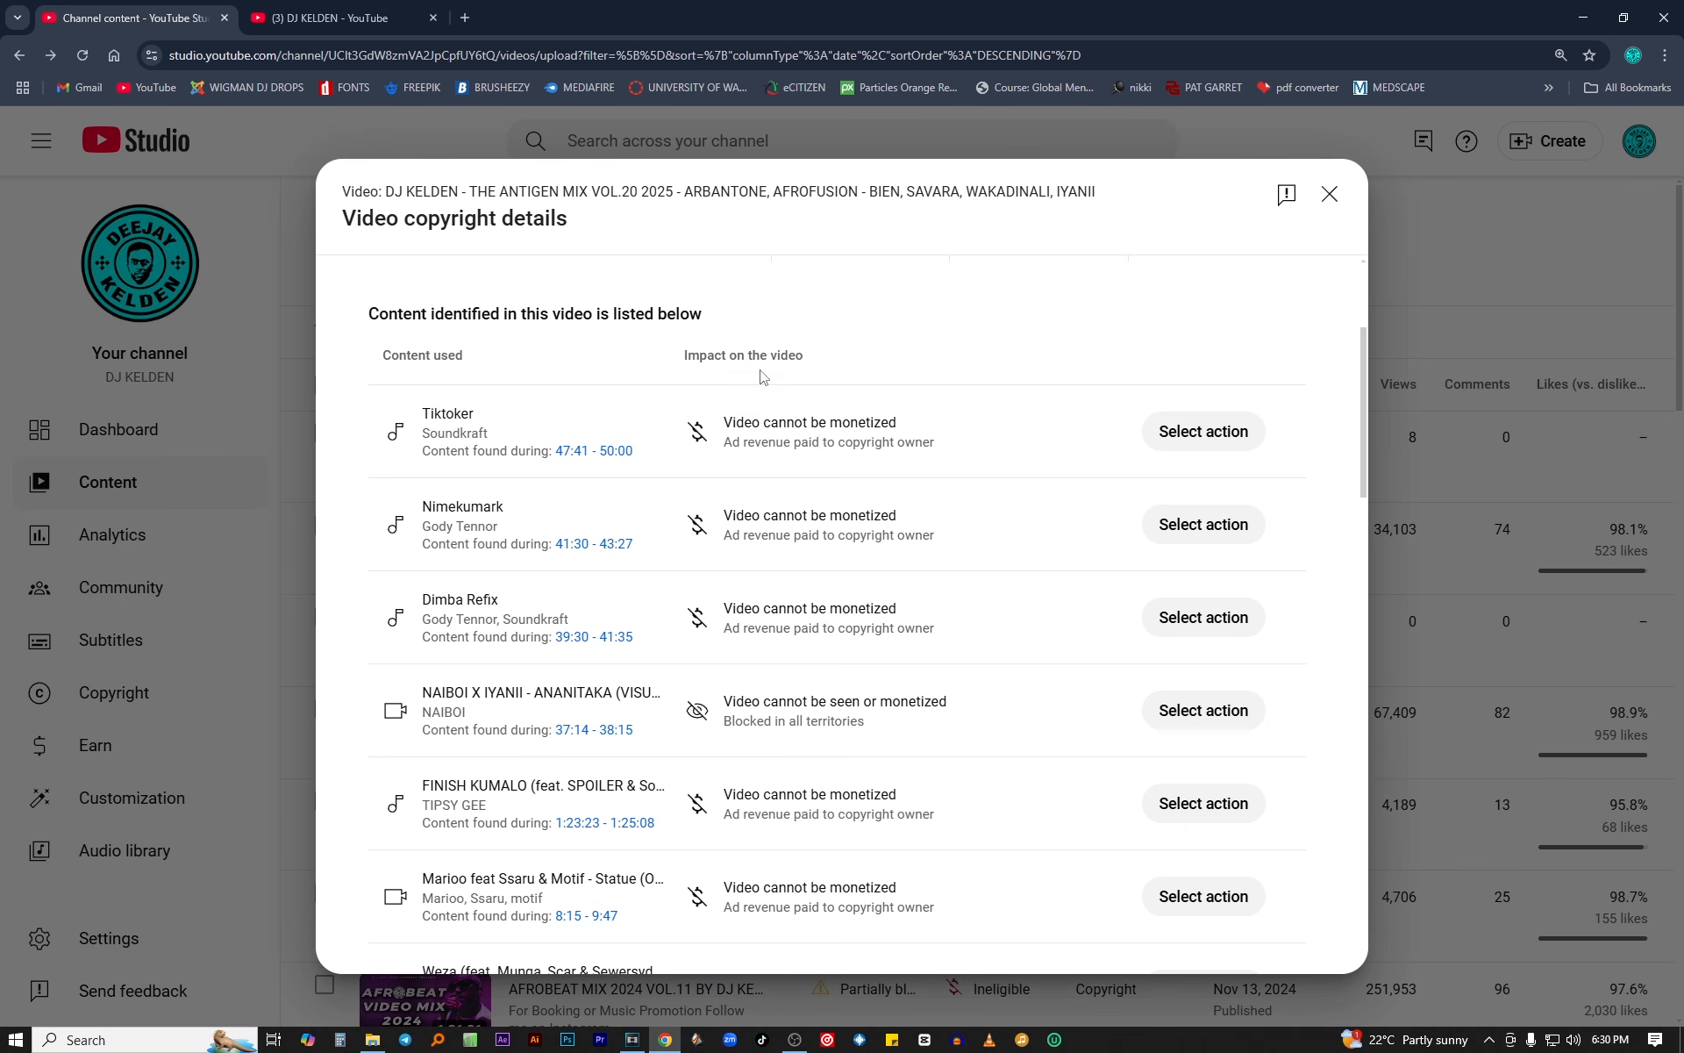
pyautogui.moveTo(766, 431)
pyautogui.moveTo(845, 431)
pyautogui.moveTo(781, 706)
pyautogui.moveTo(786, 755)
pyautogui.scroll(-4, 879, 756)
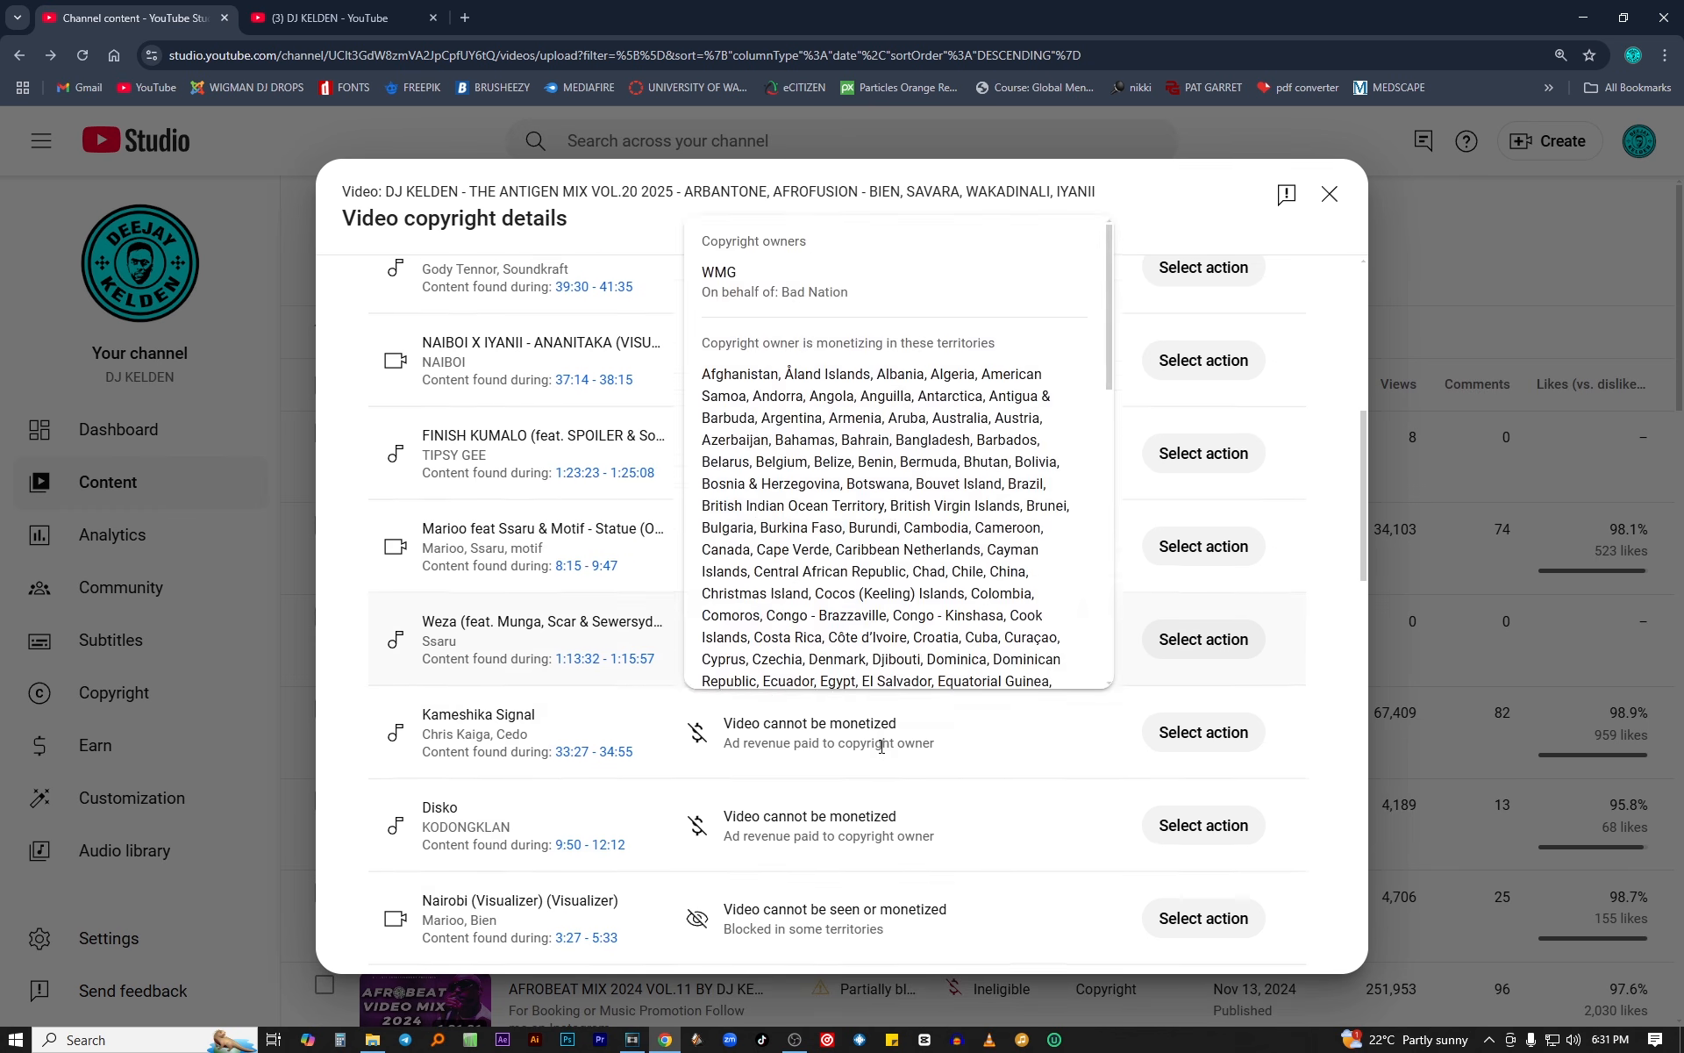
pyautogui.scroll(-1, 873, 800)
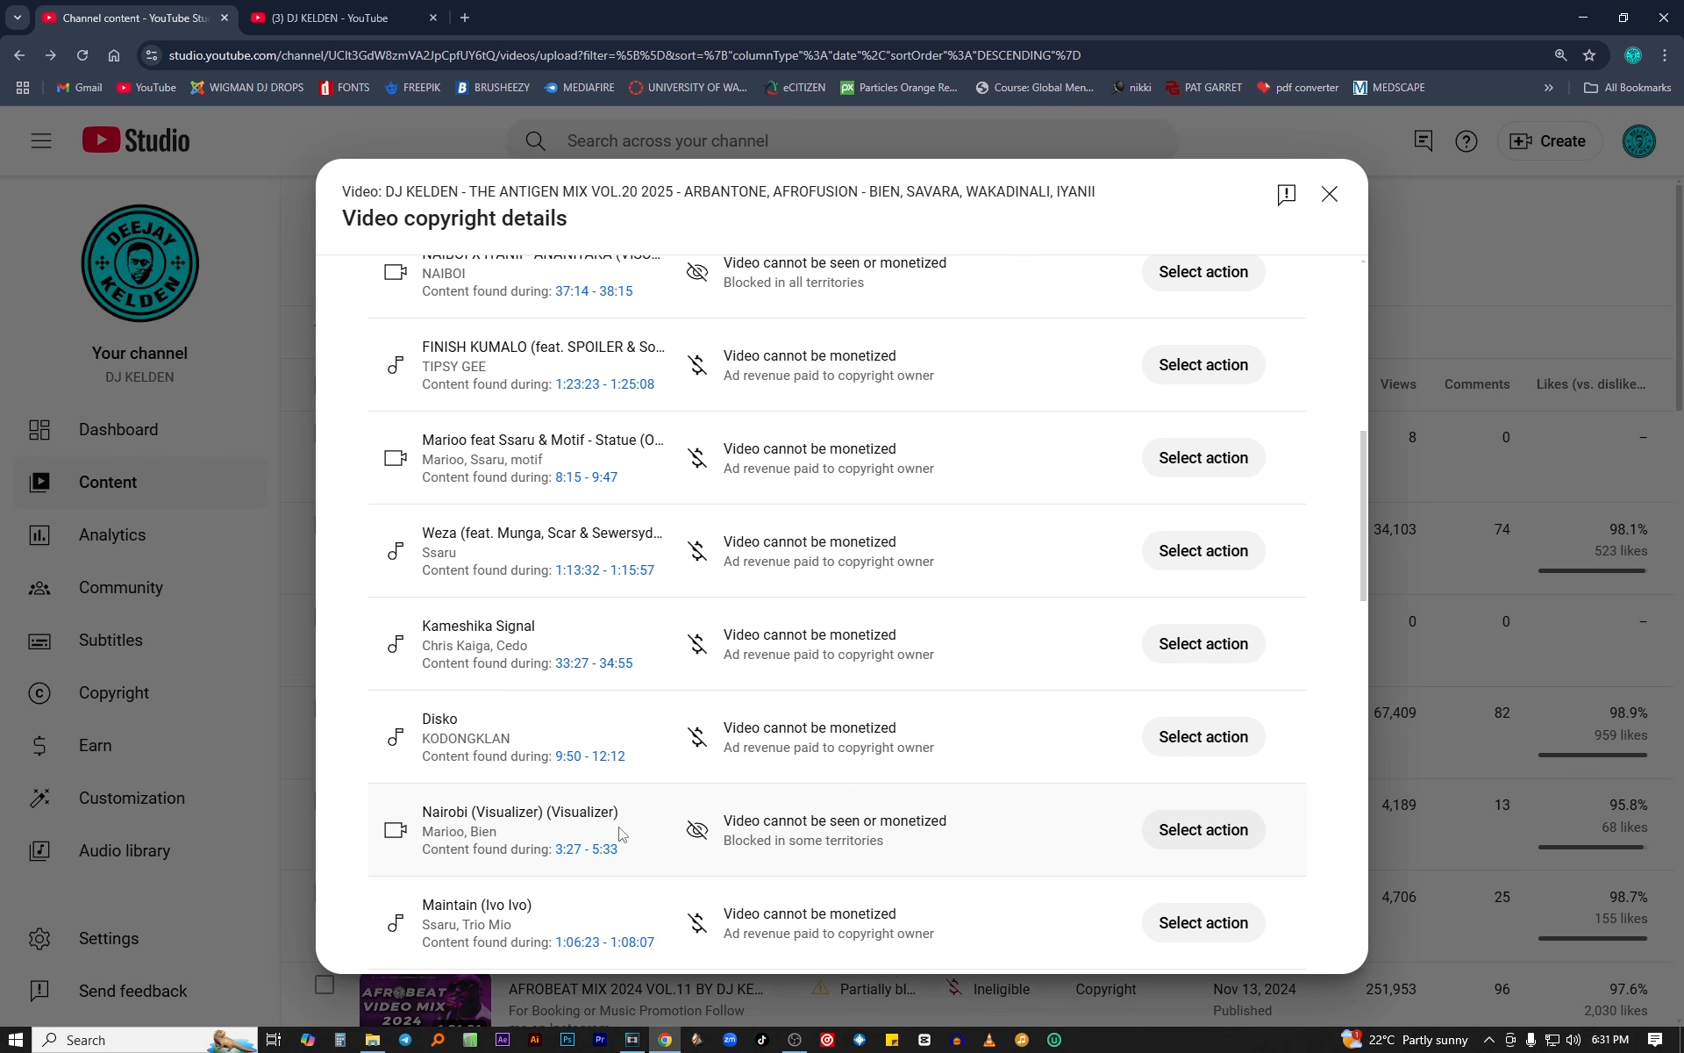
pyautogui.moveTo(723, 842)
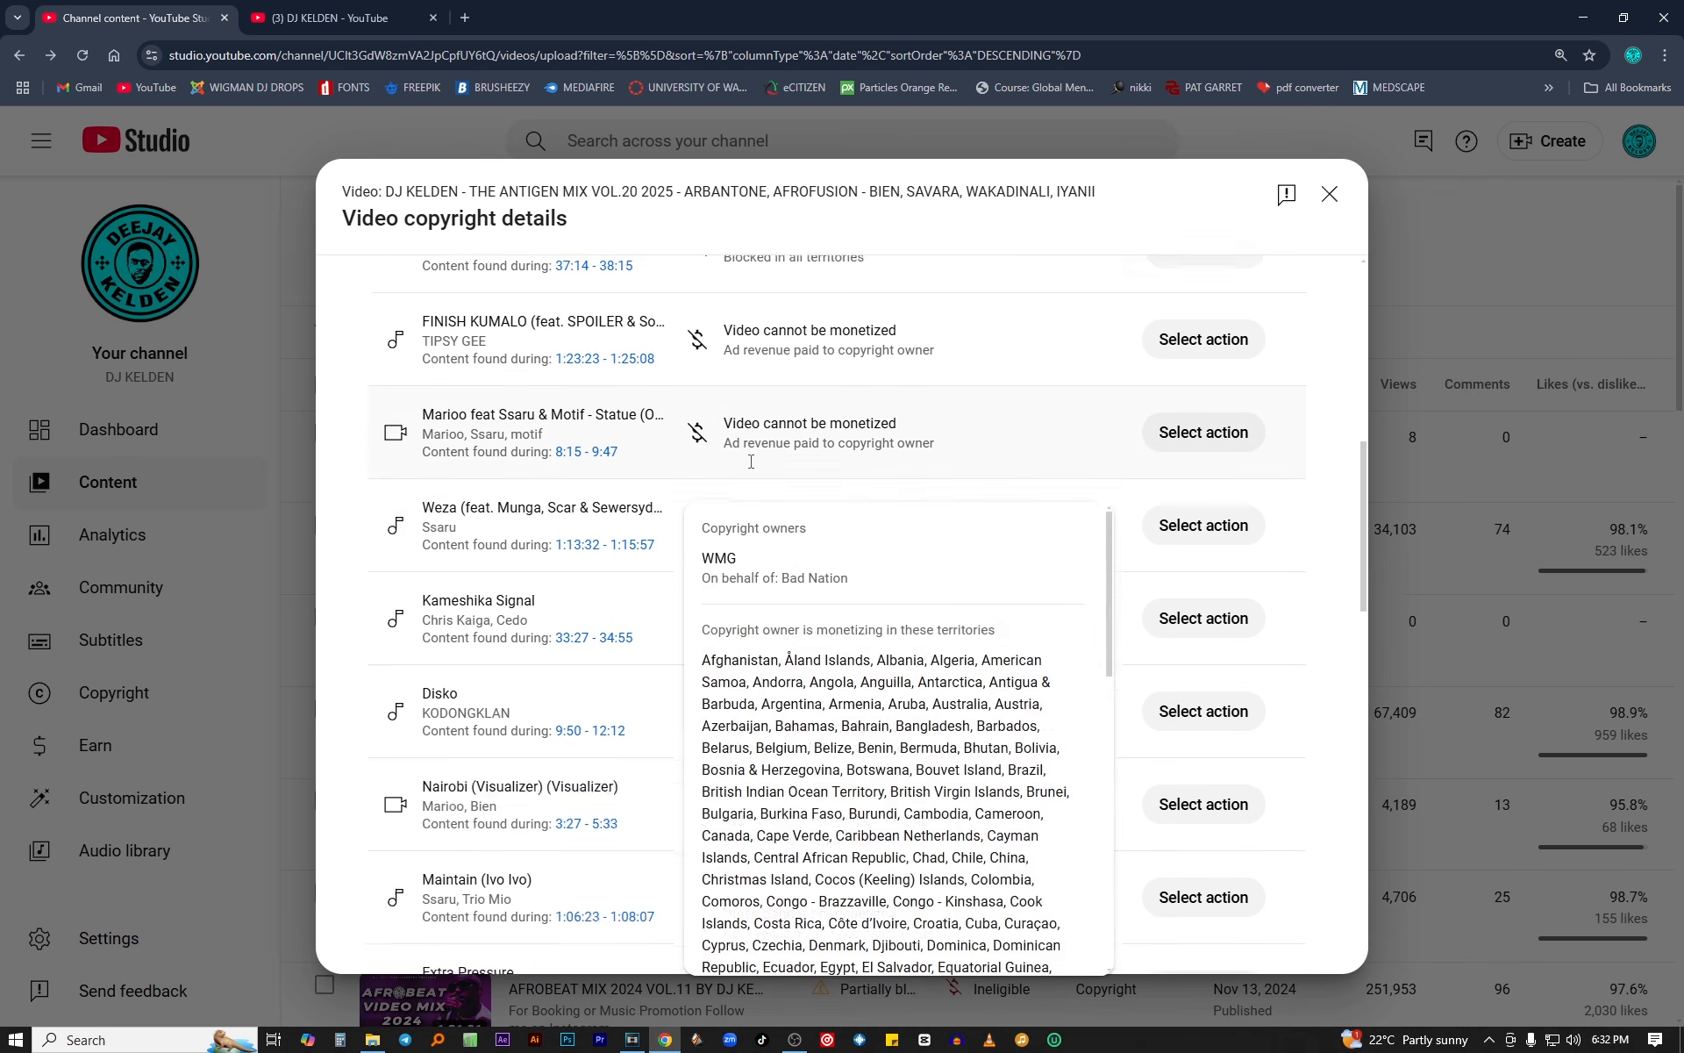
# - Read through the remaining claims to the end of the list, then return to the claims that block viewing
pyautogui.scroll(-2, 745, 447)
pyautogui.scroll(-2, 488, 835)
pyautogui.scroll(-2, 487, 835)
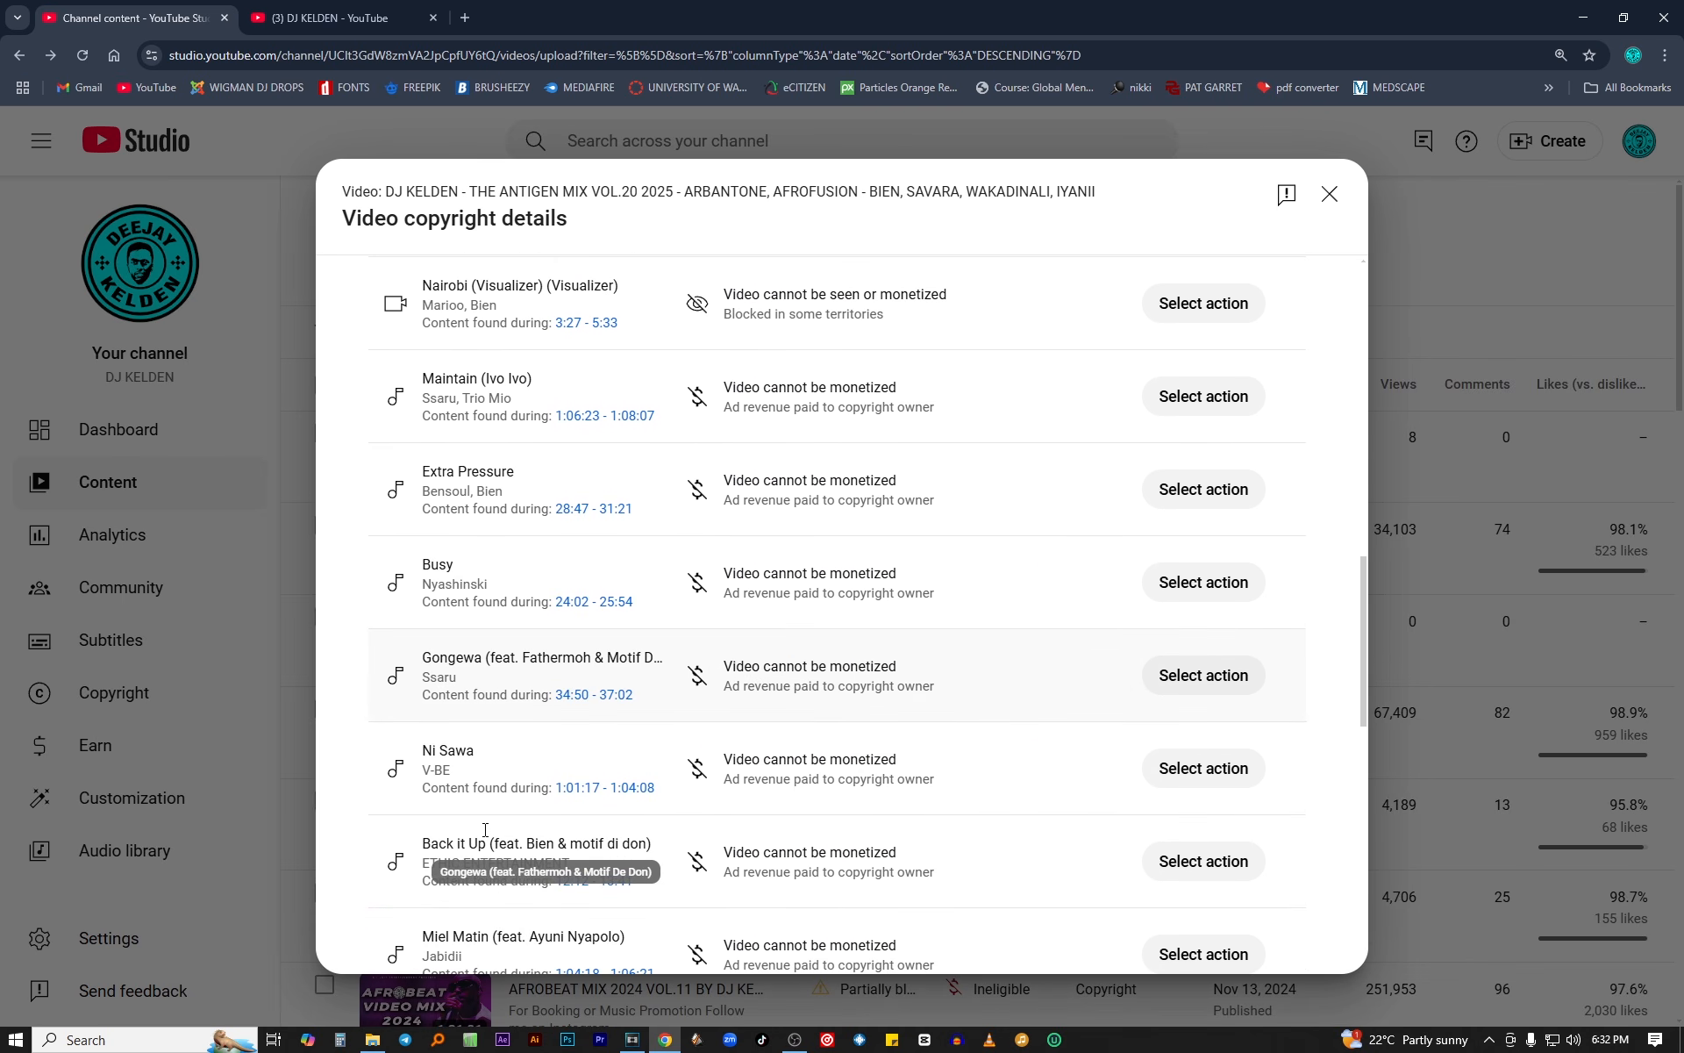
pyautogui.scroll(-6, 491, 838)
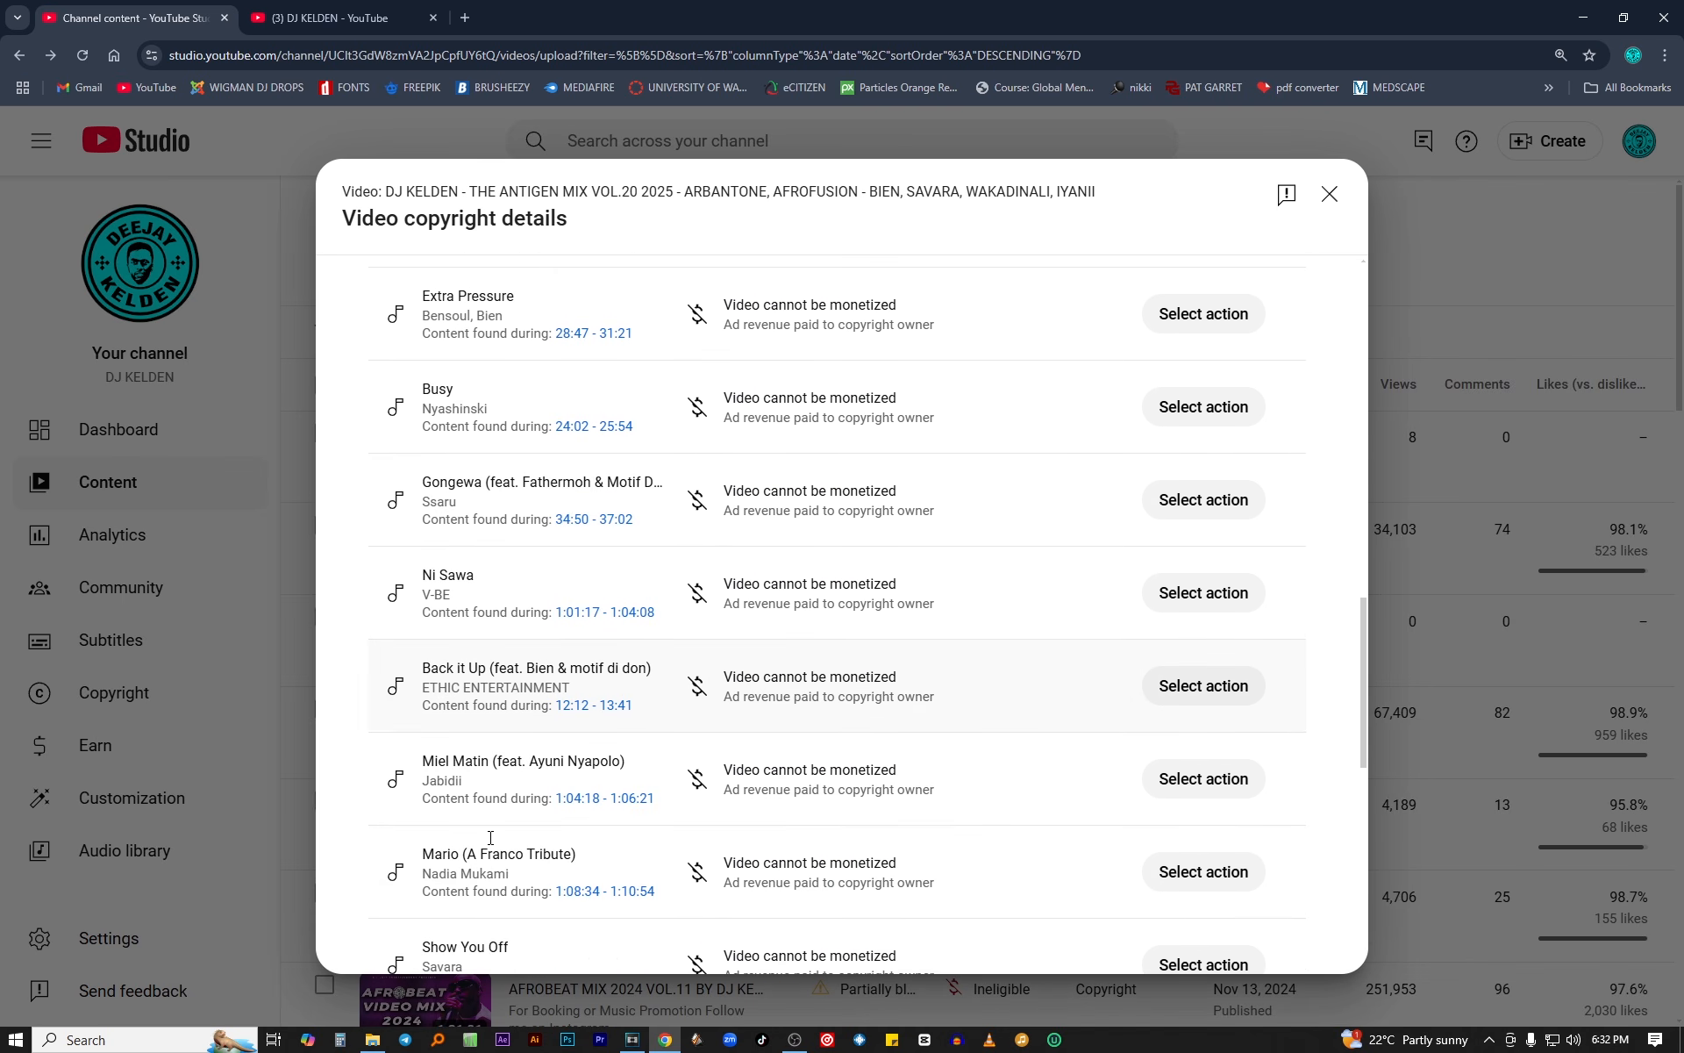
pyautogui.scroll(-5, 494, 842)
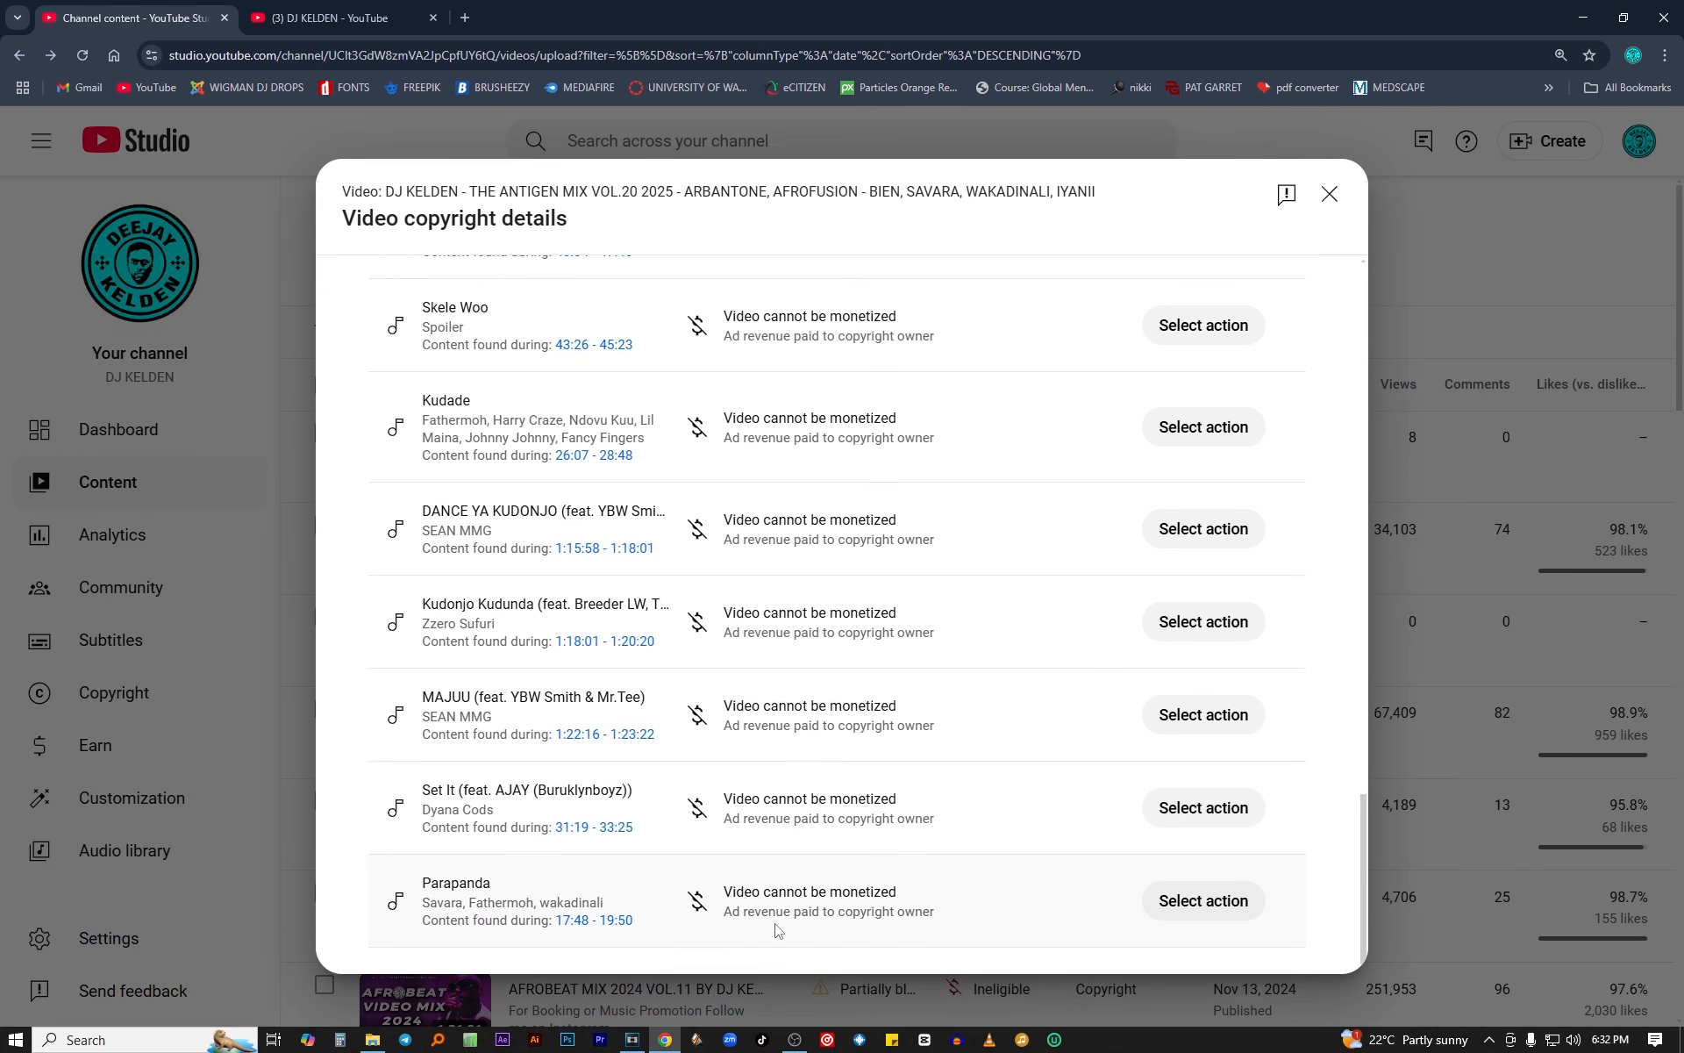
pyautogui.moveTo(733, 714)
pyautogui.scroll(9, 1009, 689)
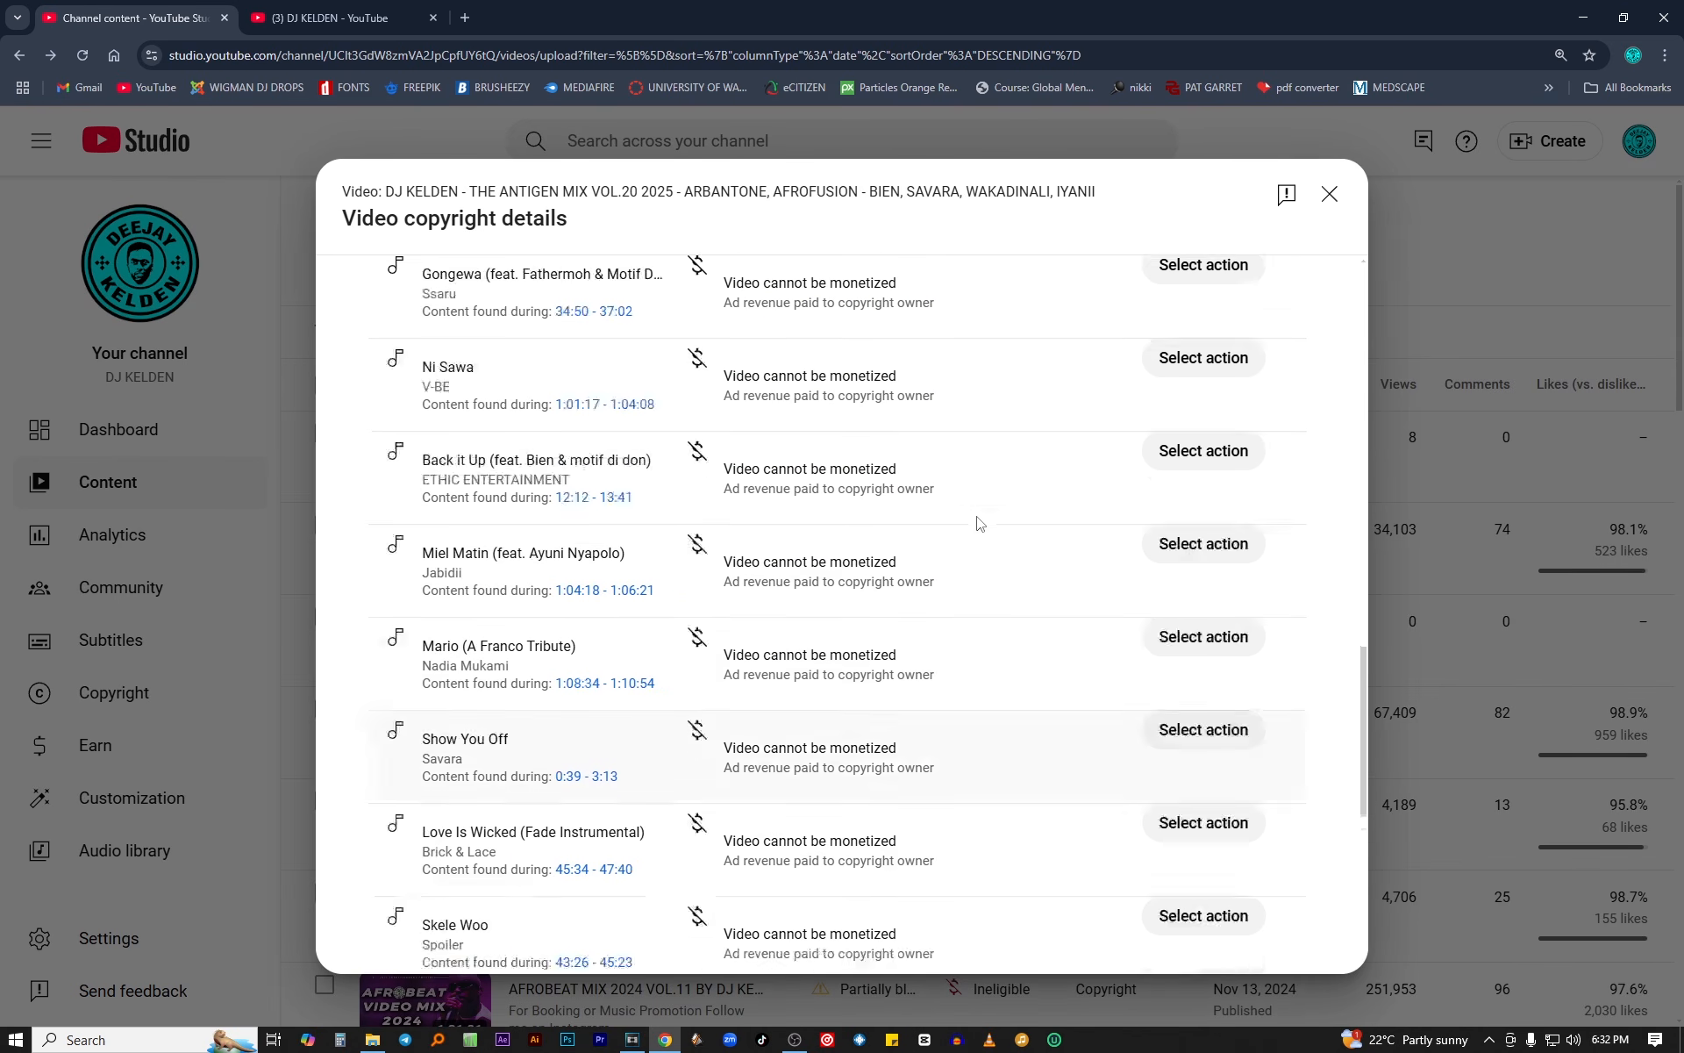
pyautogui.scroll(7, 979, 524)
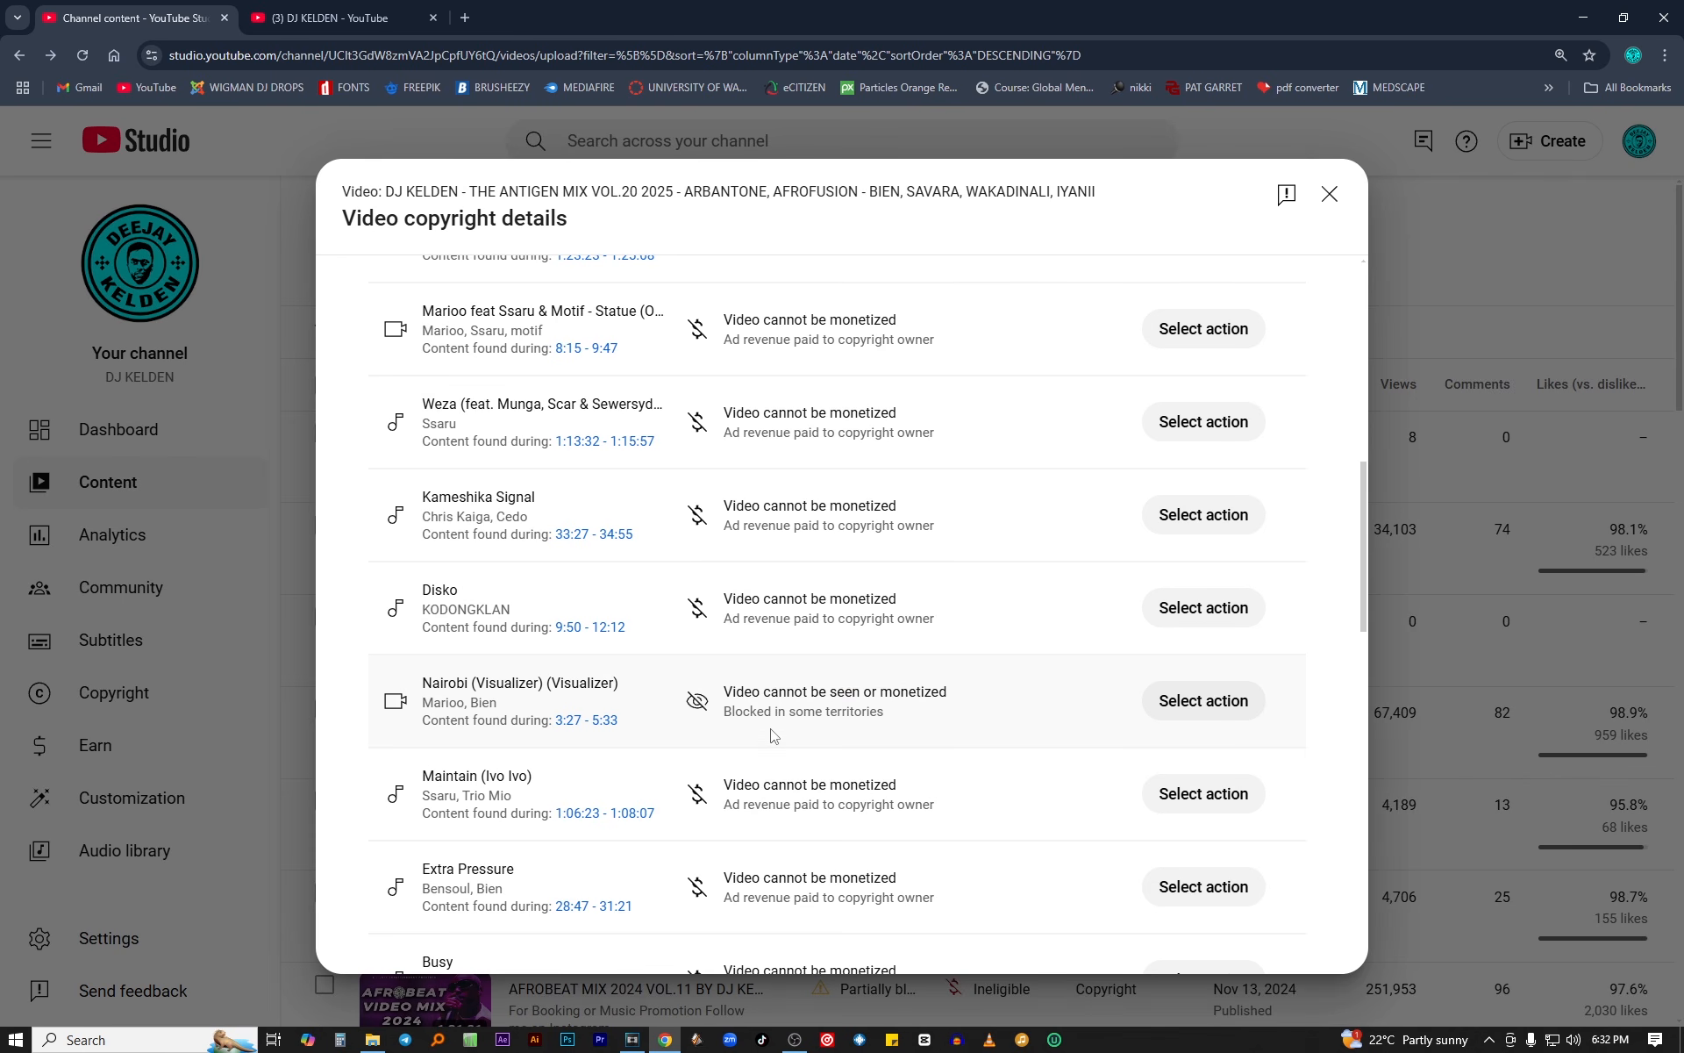
pyautogui.scroll(3, 506, 431)
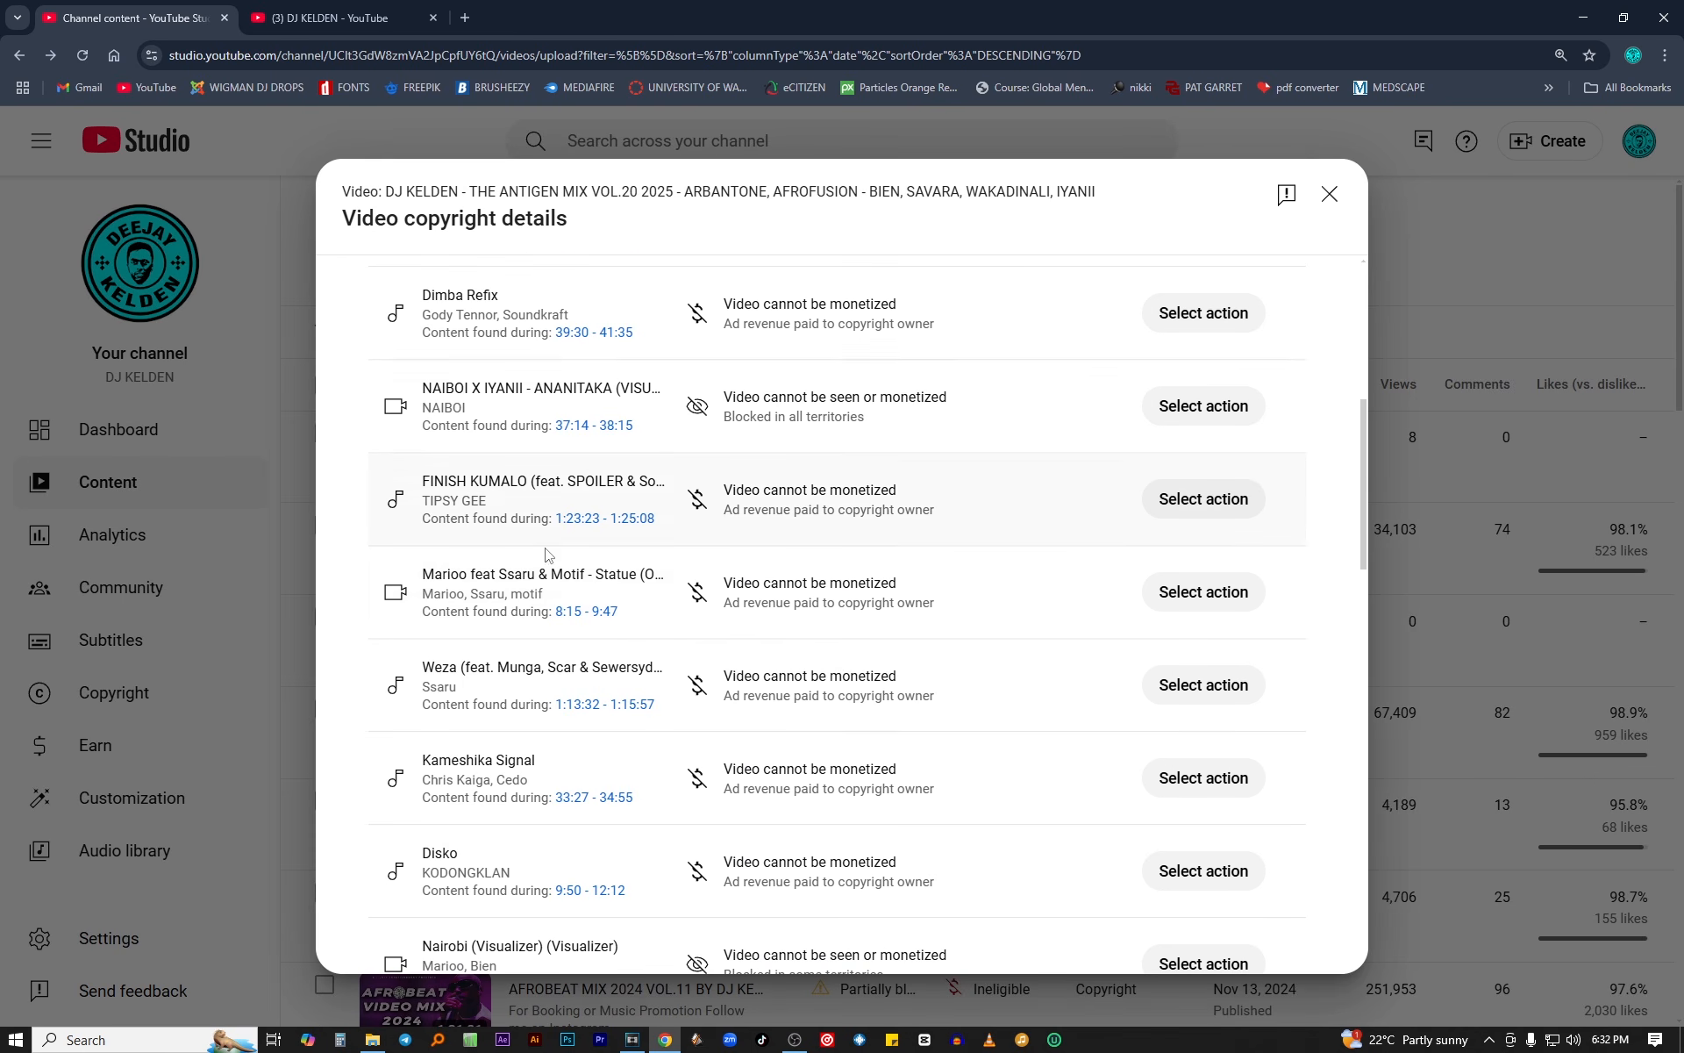
# - Check the blocking details of the NAIBOI X IYANII - ANANITAKA claim, view its available actions, and leave without choosing one
pyautogui.moveTo(865, 417)
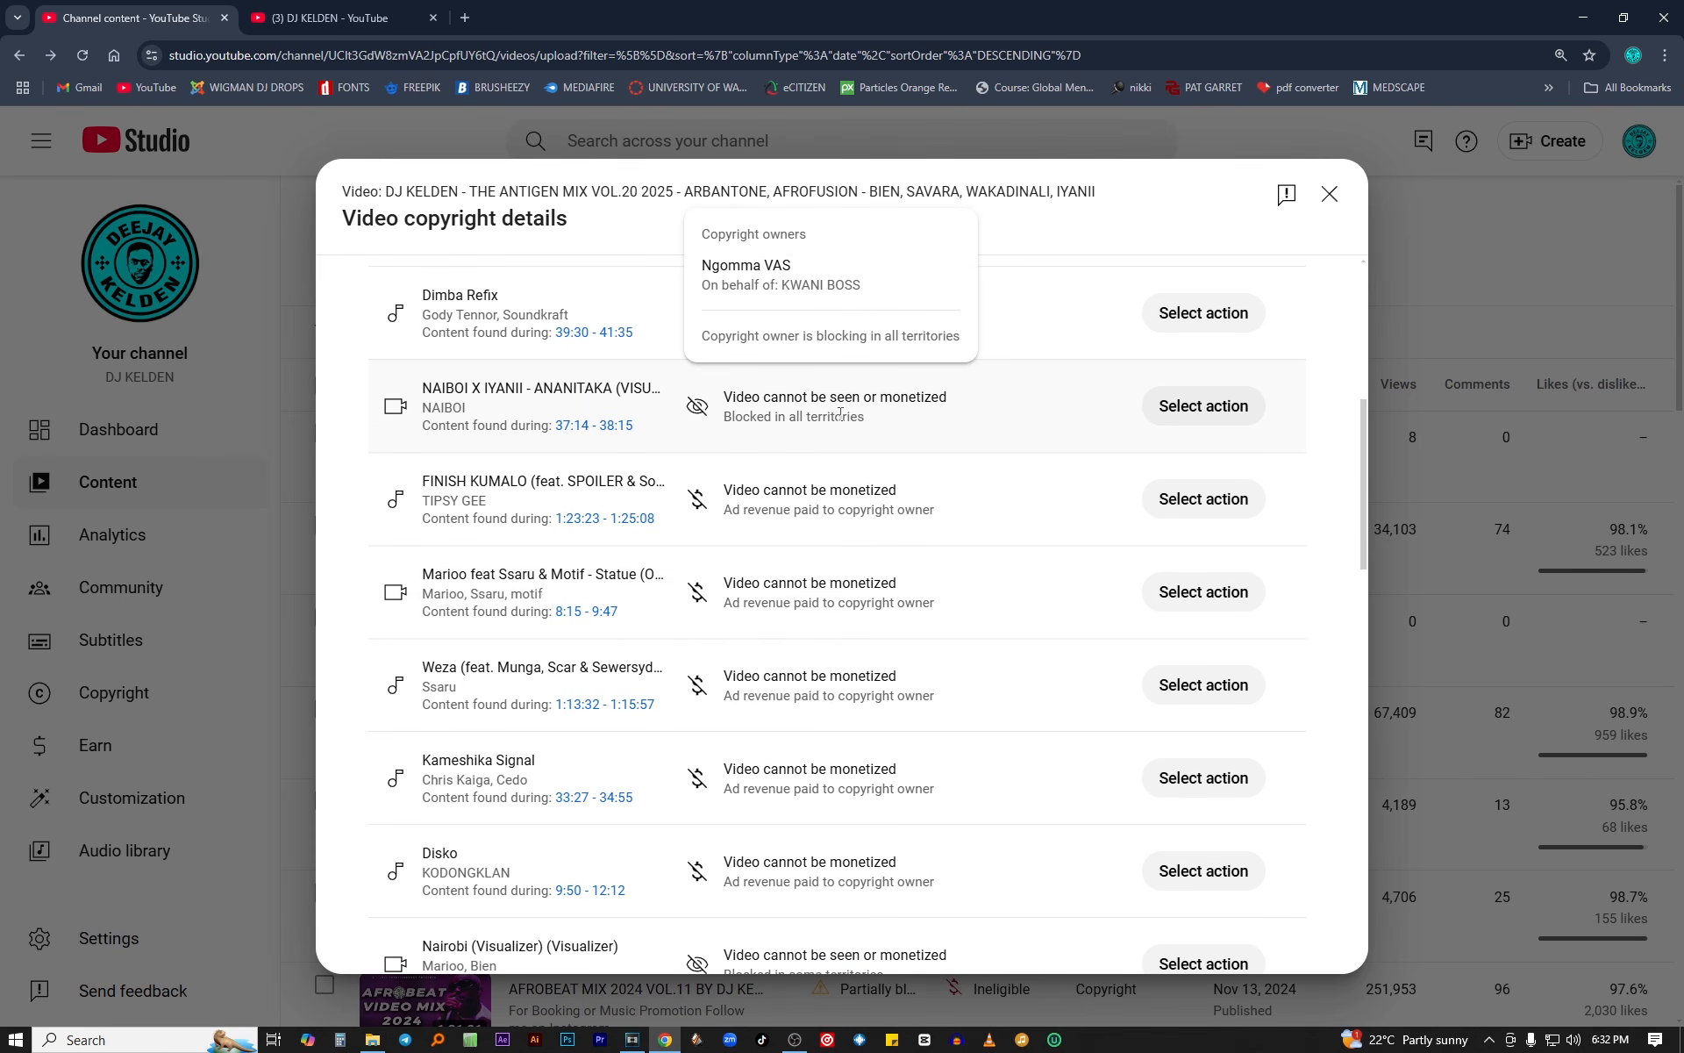
pyautogui.scroll(2, 838, 419)
pyautogui.scroll(1, 833, 420)
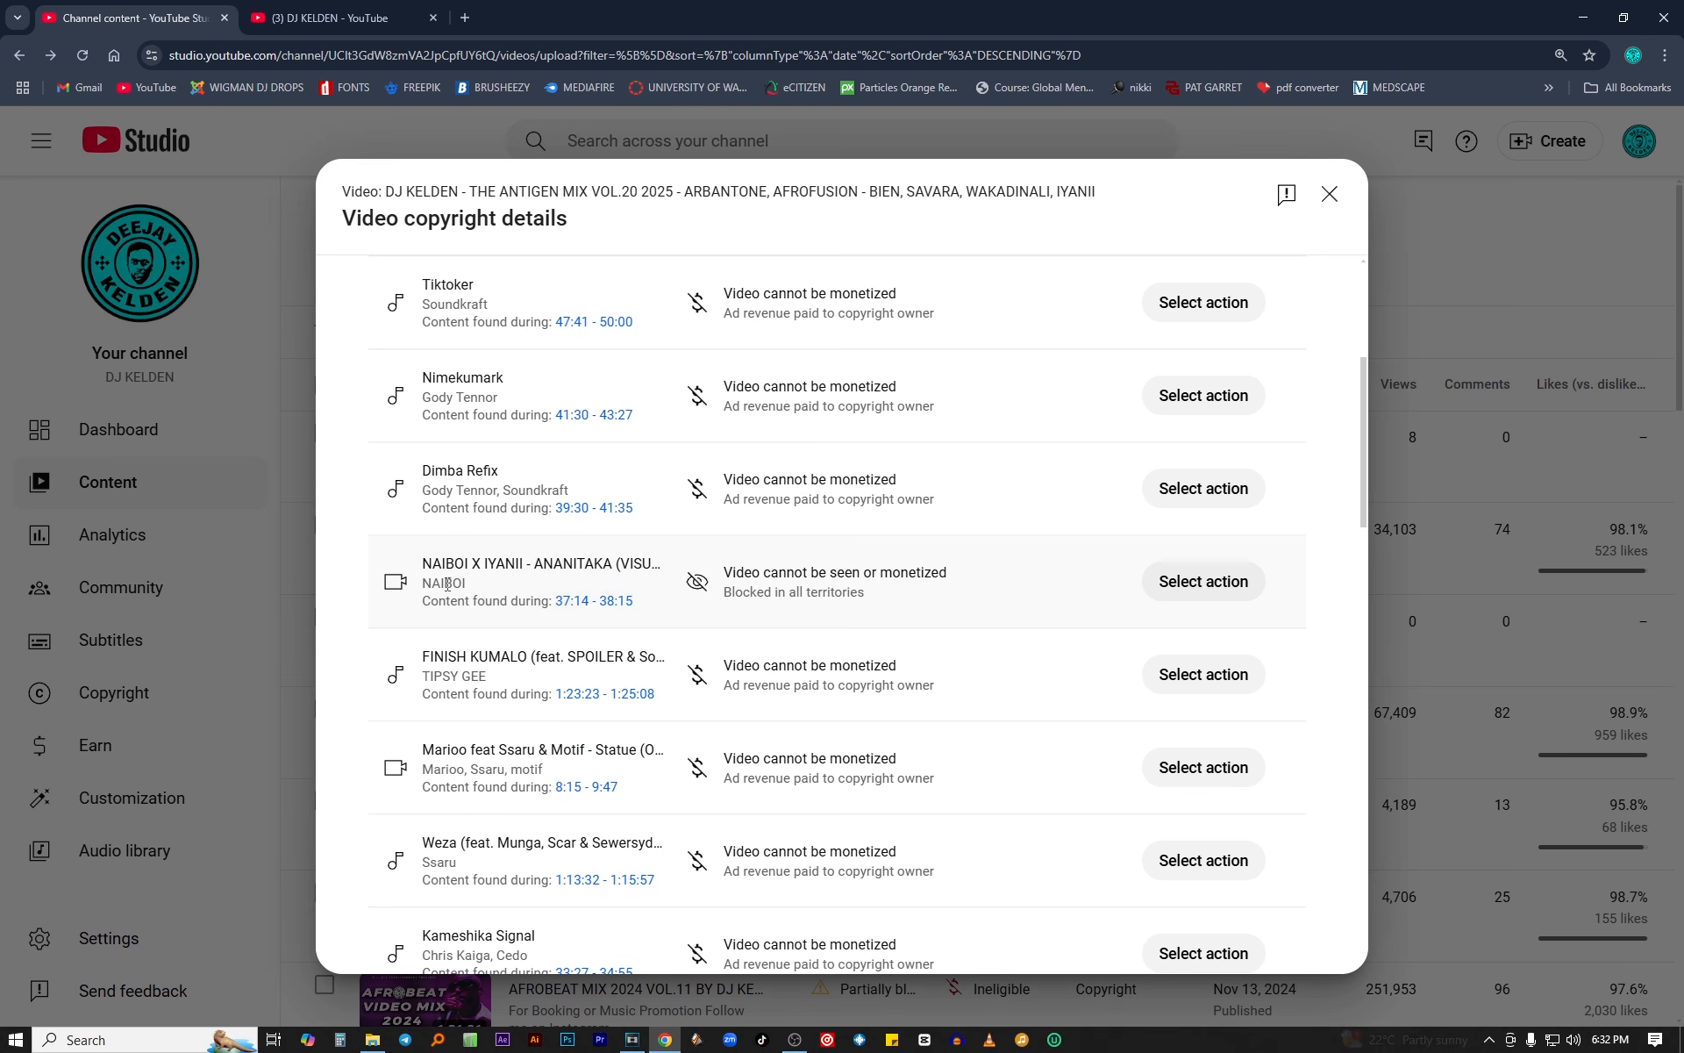
pyautogui.moveTo(833, 594)
pyautogui.click(1176, 597)
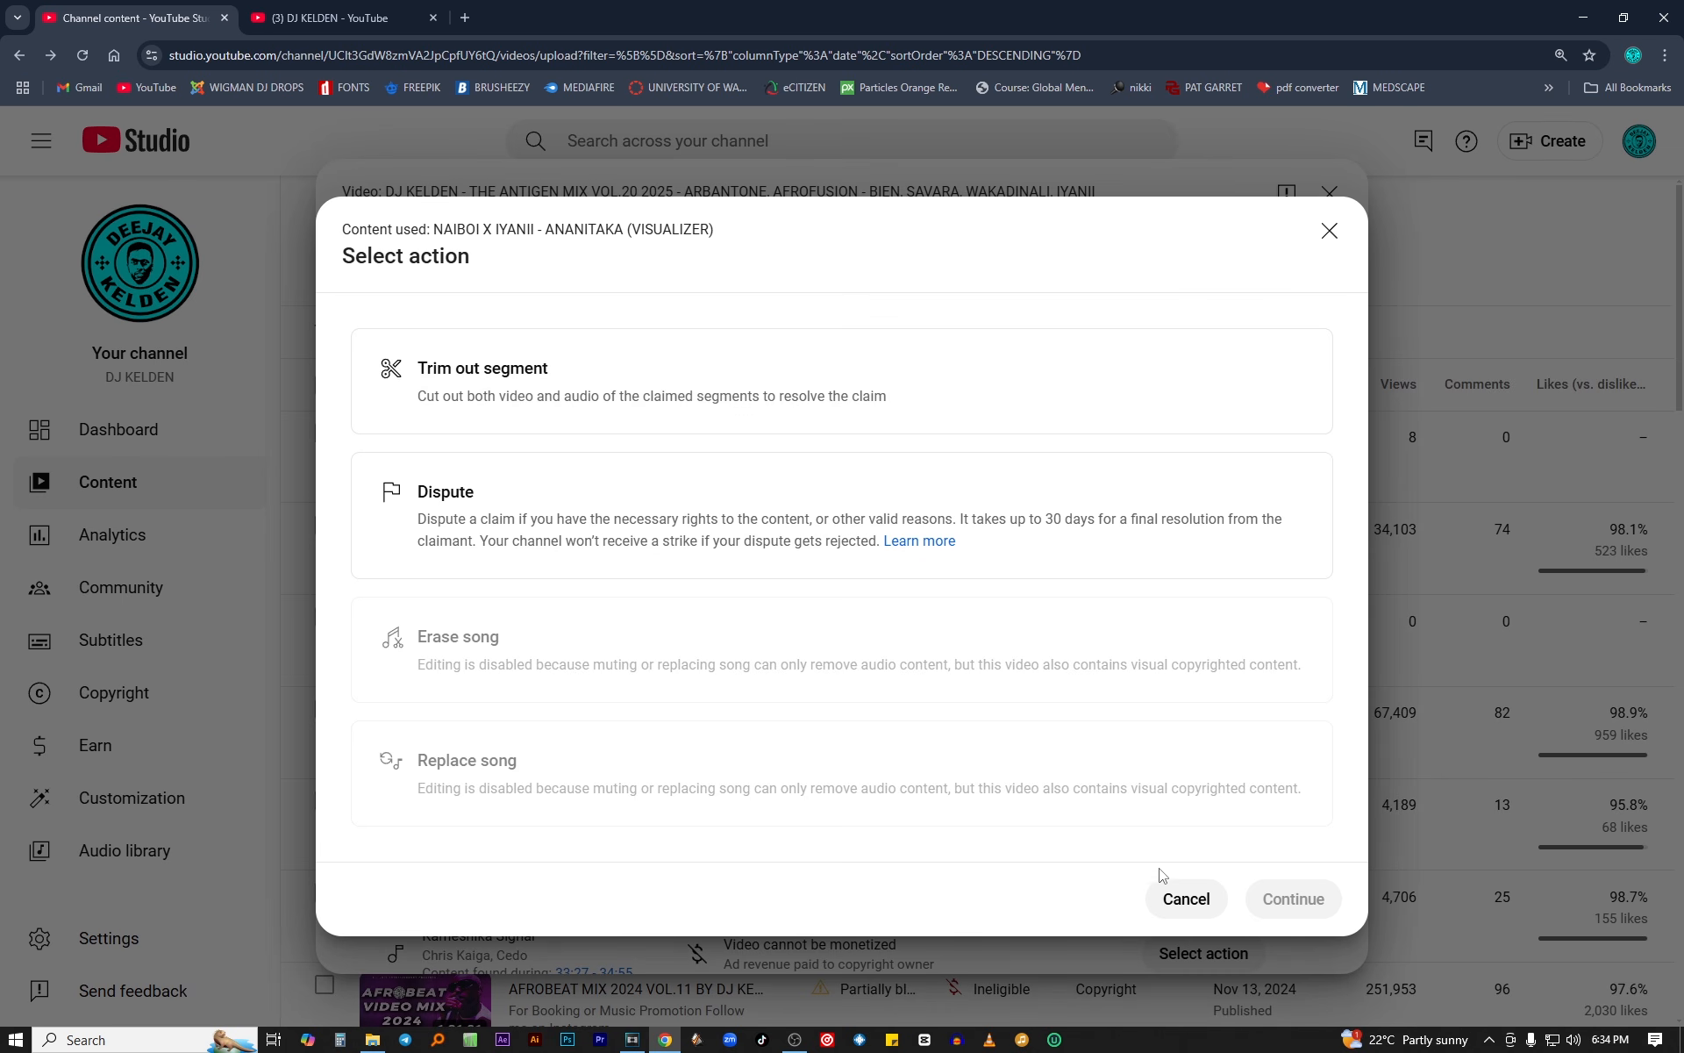
pyautogui.click(1183, 896)
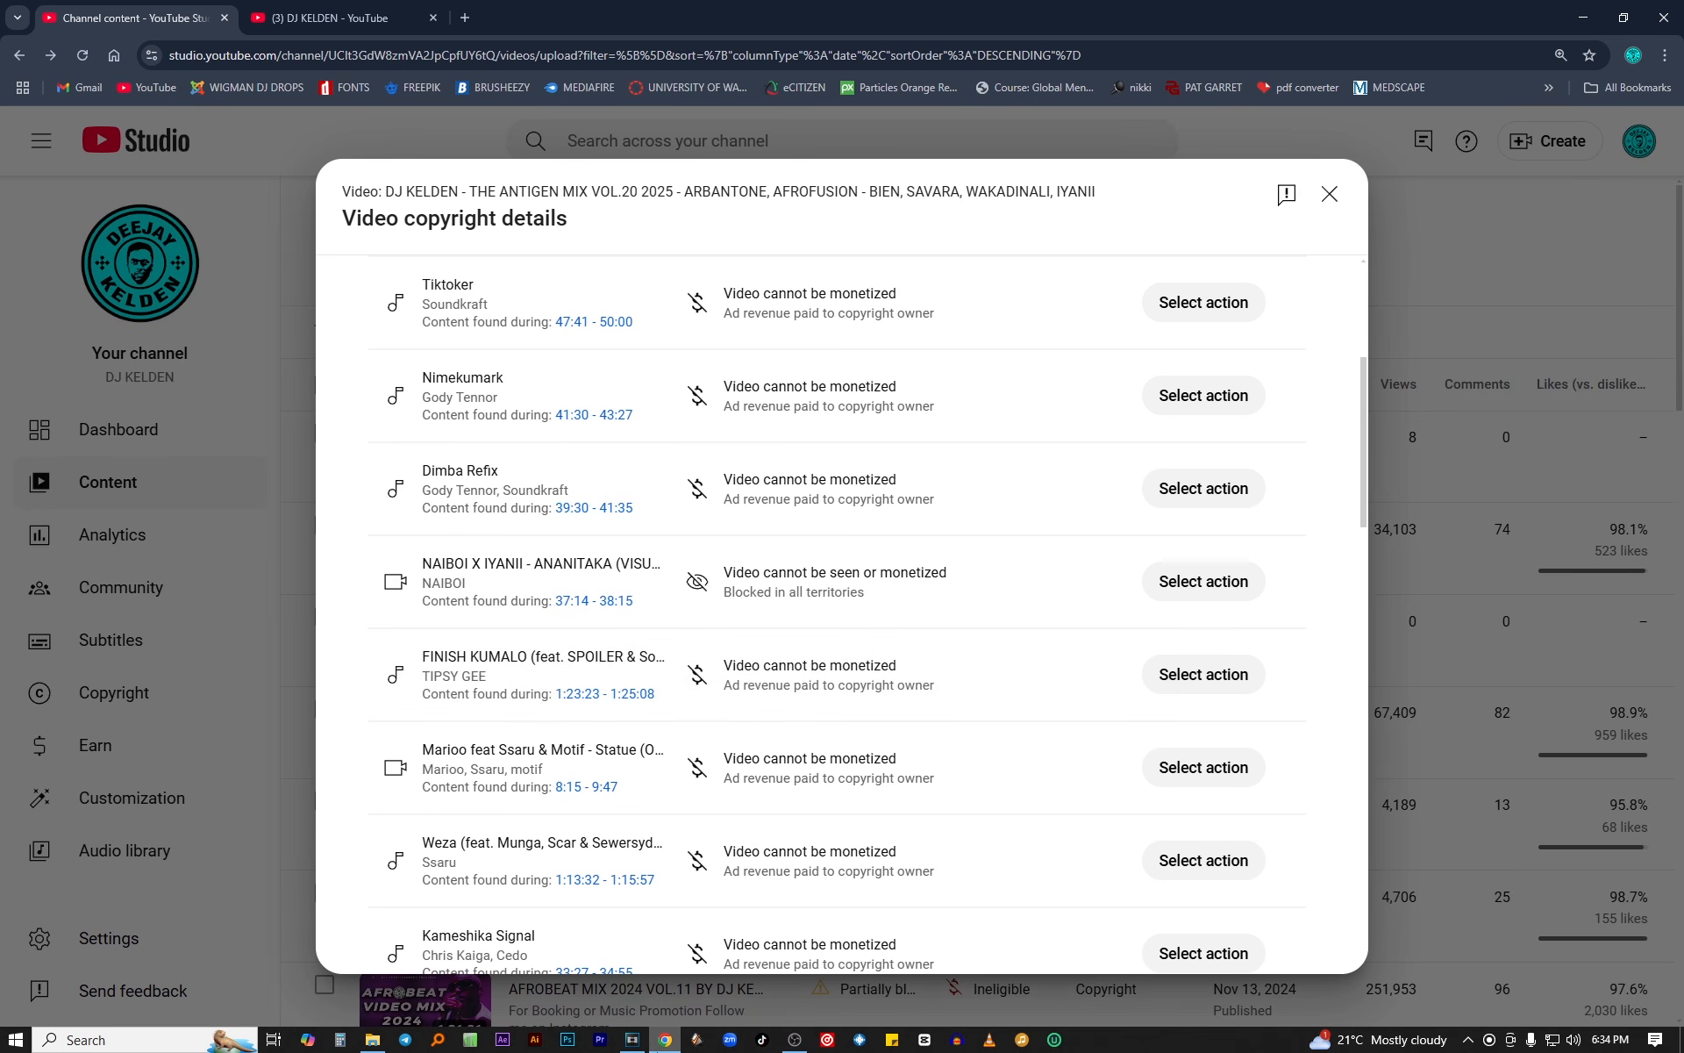
# - Switch to the ANTIGEN MIX 2025 FEB 31.veg project in Vegas Pro and locate the Ananitaka section between about 00:37:41 and 00:38:15
pyautogui.moveTo(647, 1045)
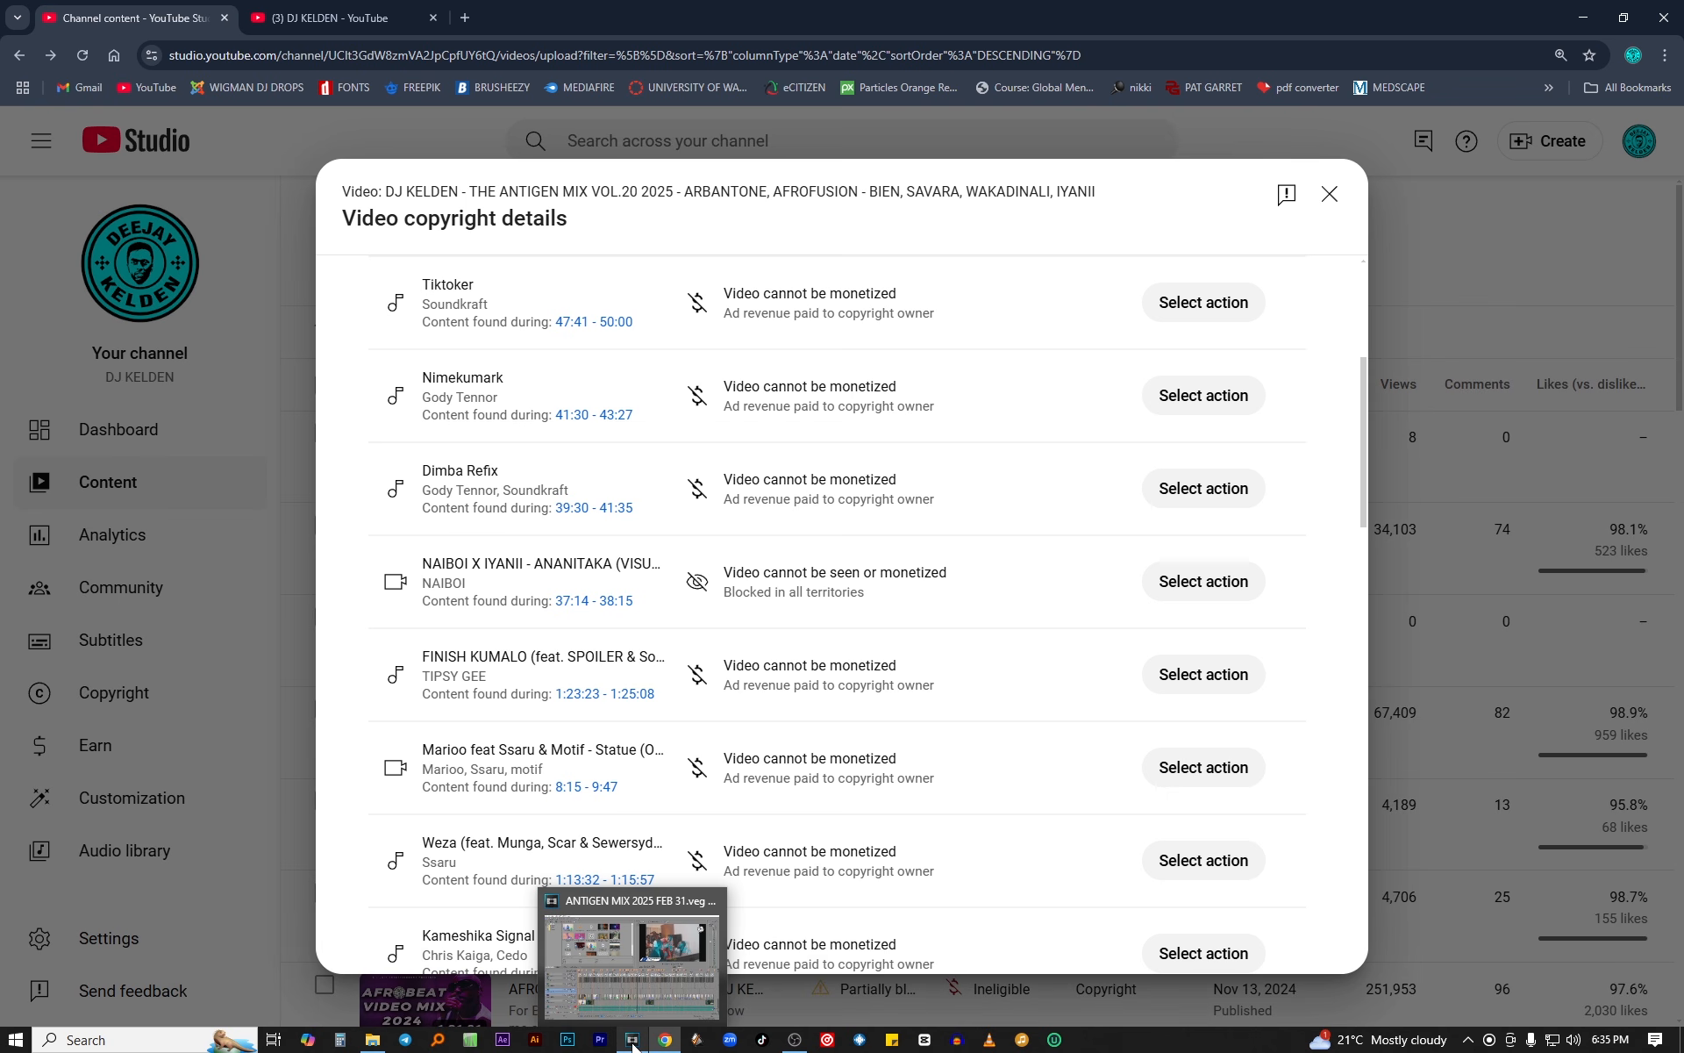
pyautogui.click(633, 1046)
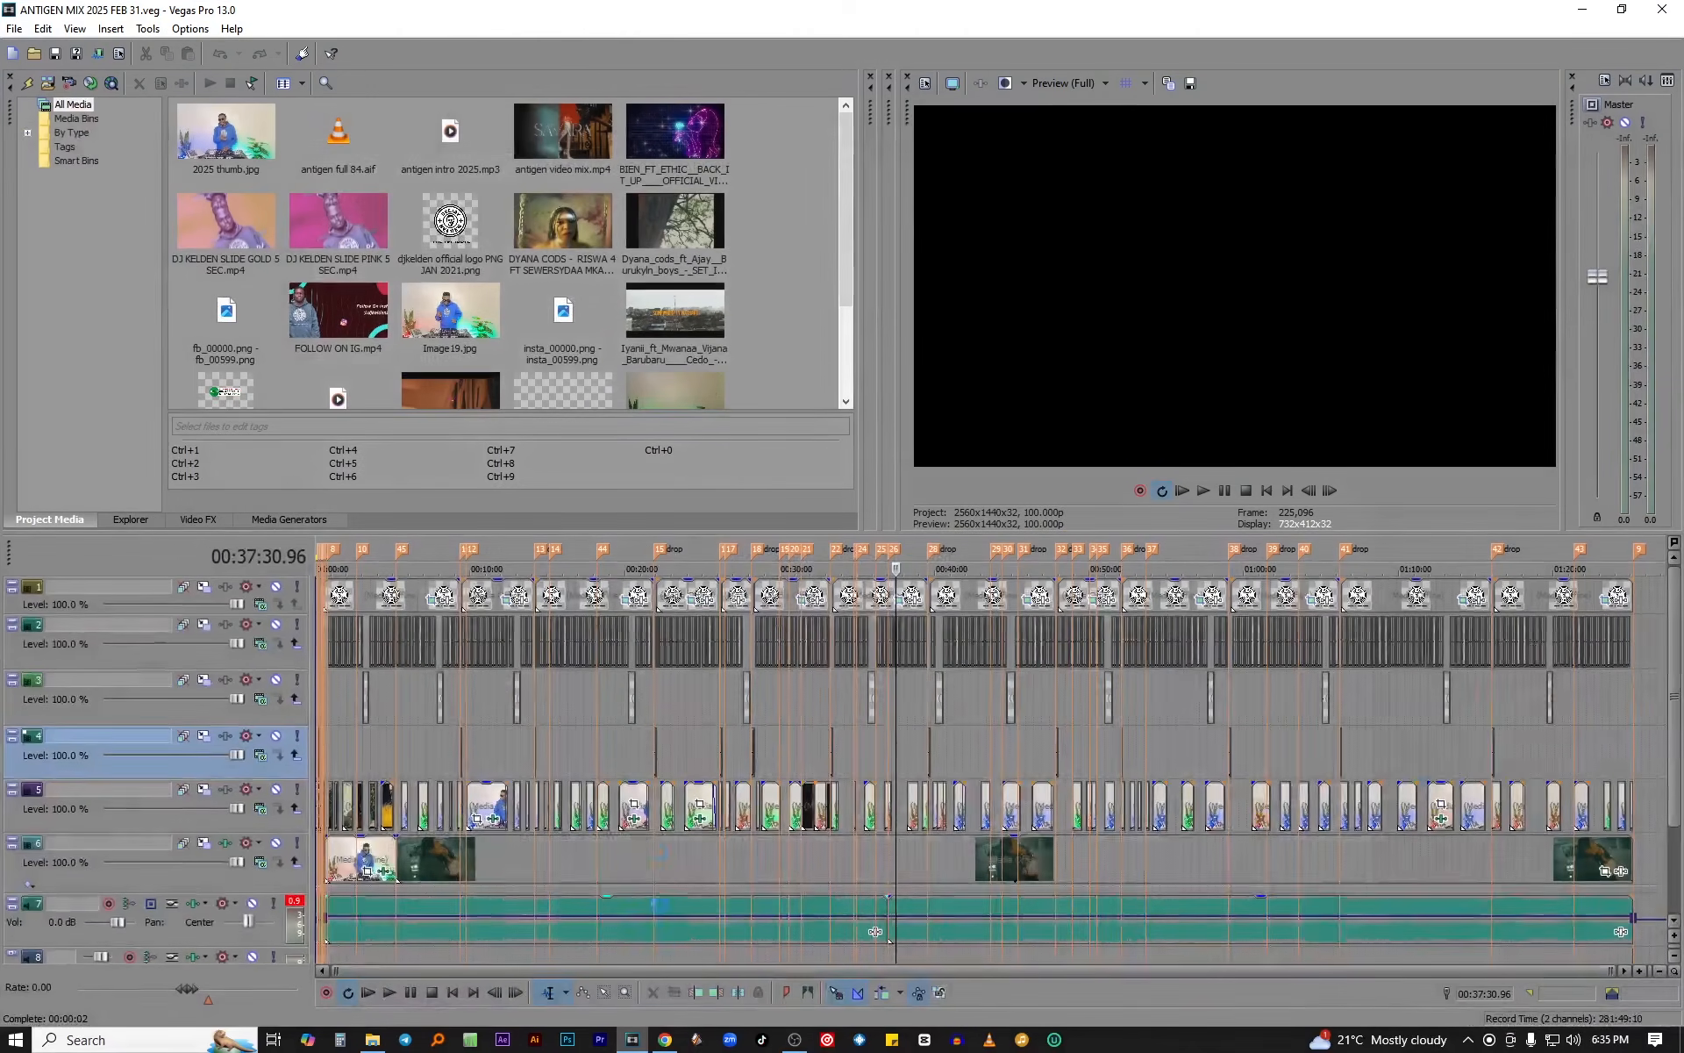
pyautogui.click(909, 729)
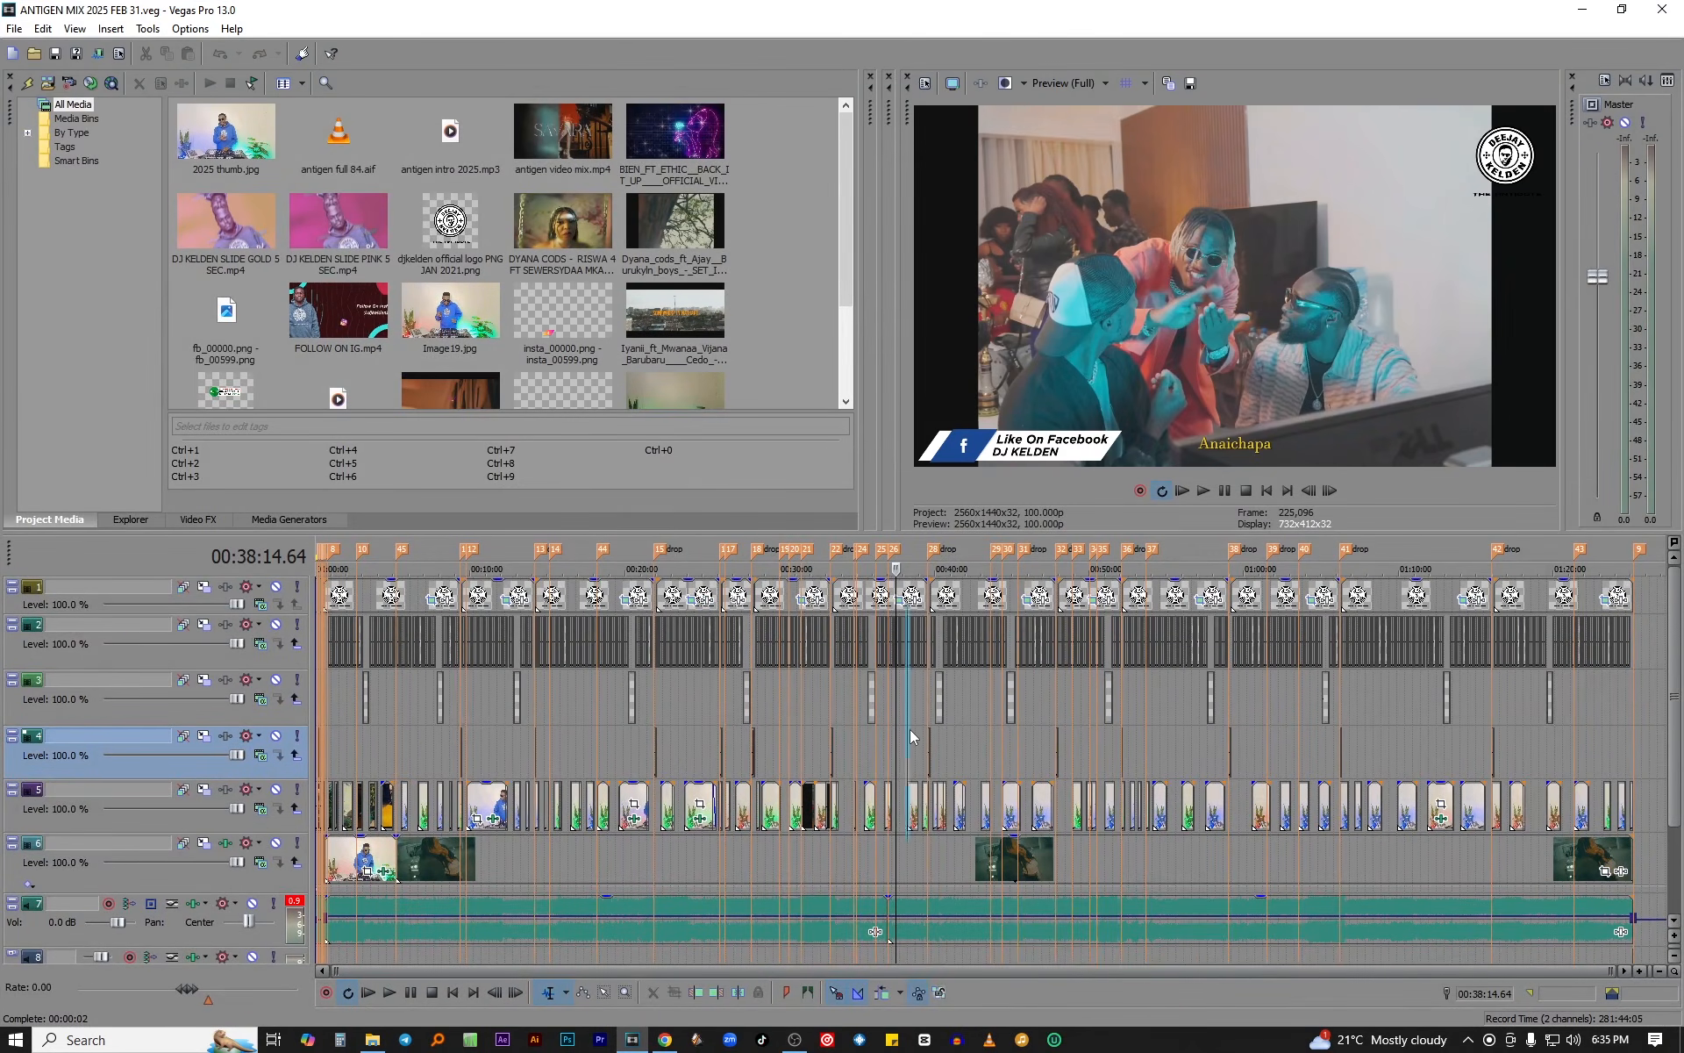
pyautogui.scroll(5, 909, 730)
pyautogui.scroll(2, 909, 732)
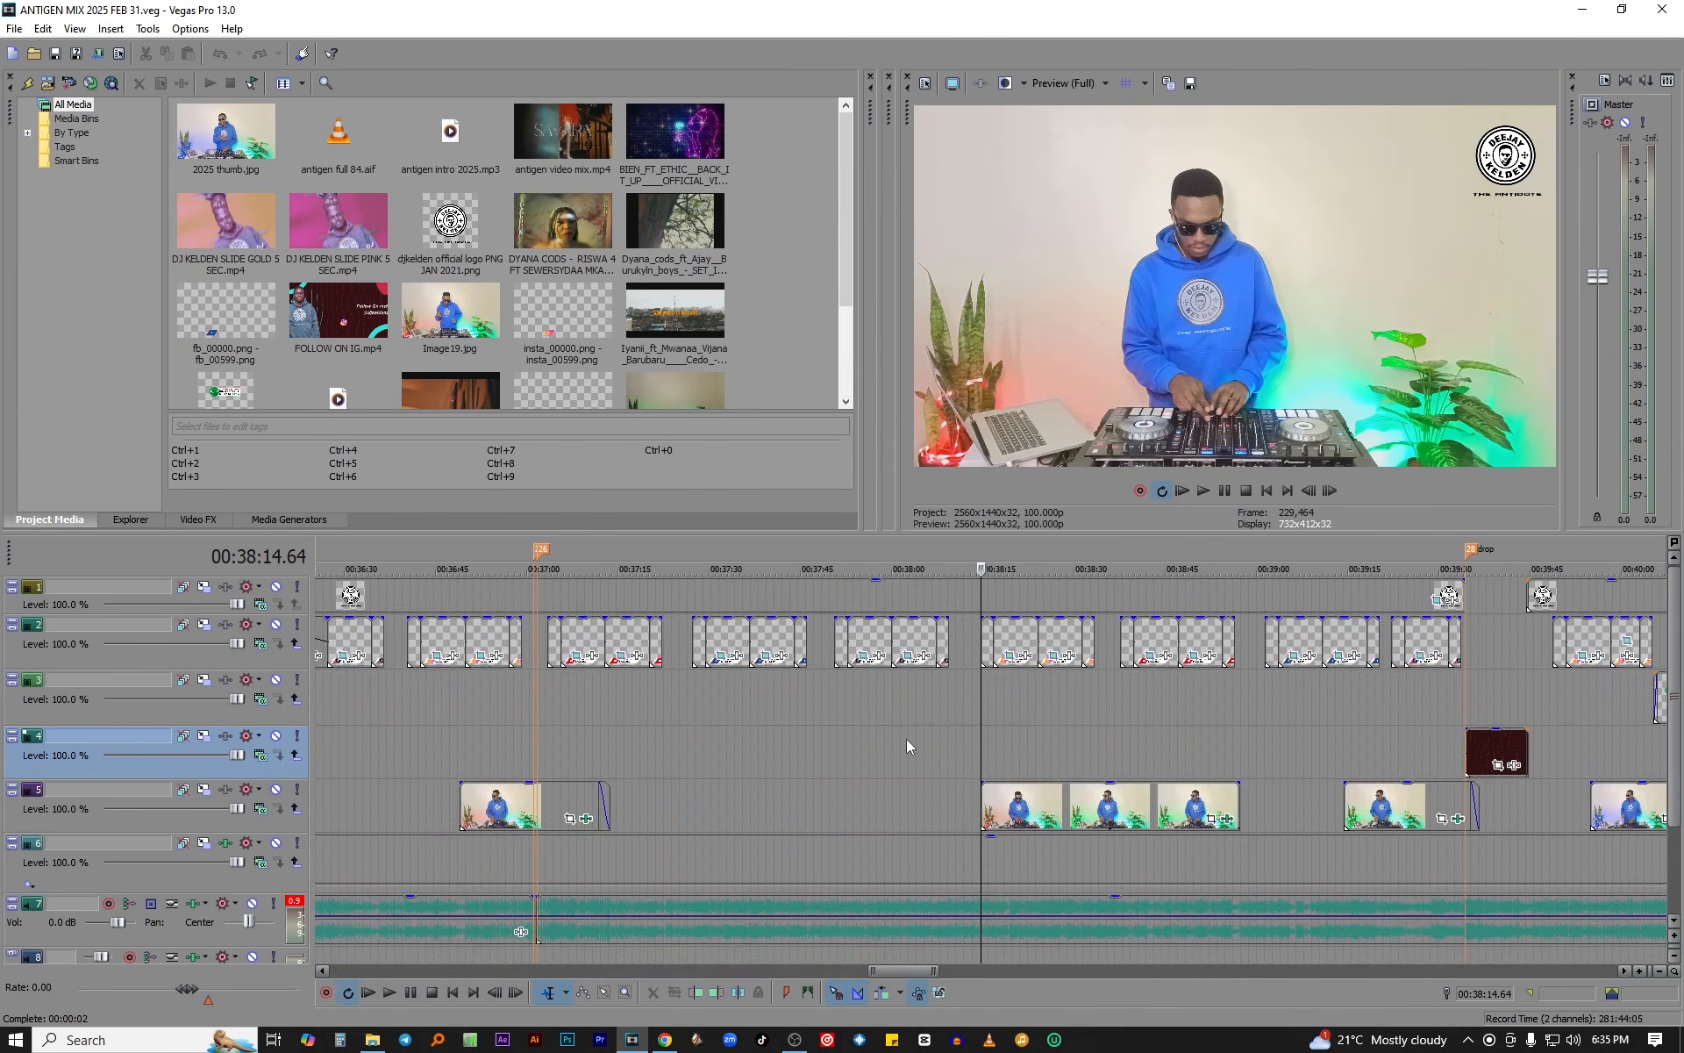
pyautogui.click(819, 760)
pyautogui.click(986, 736)
pyautogui.click(777, 734)
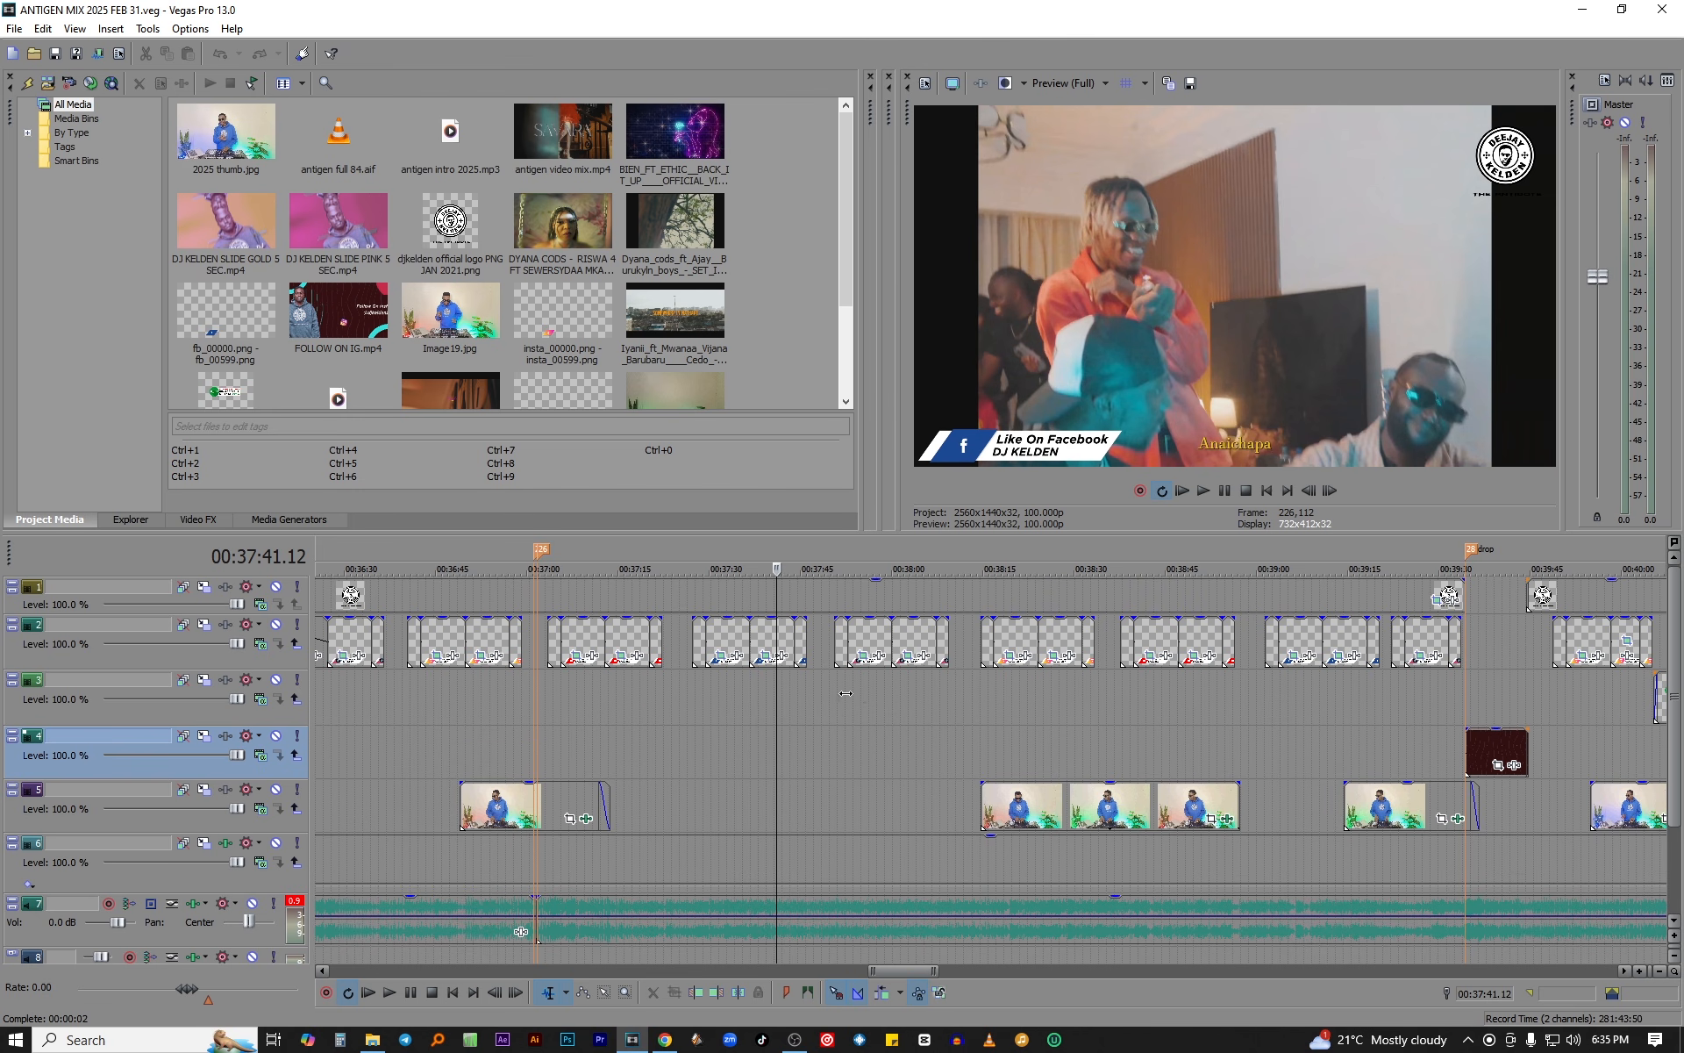
# - Preview frames between about 00:37:12 and 00:38:27 to trace where the Ananitaka music video is shown
pyautogui.click(1056, 689)
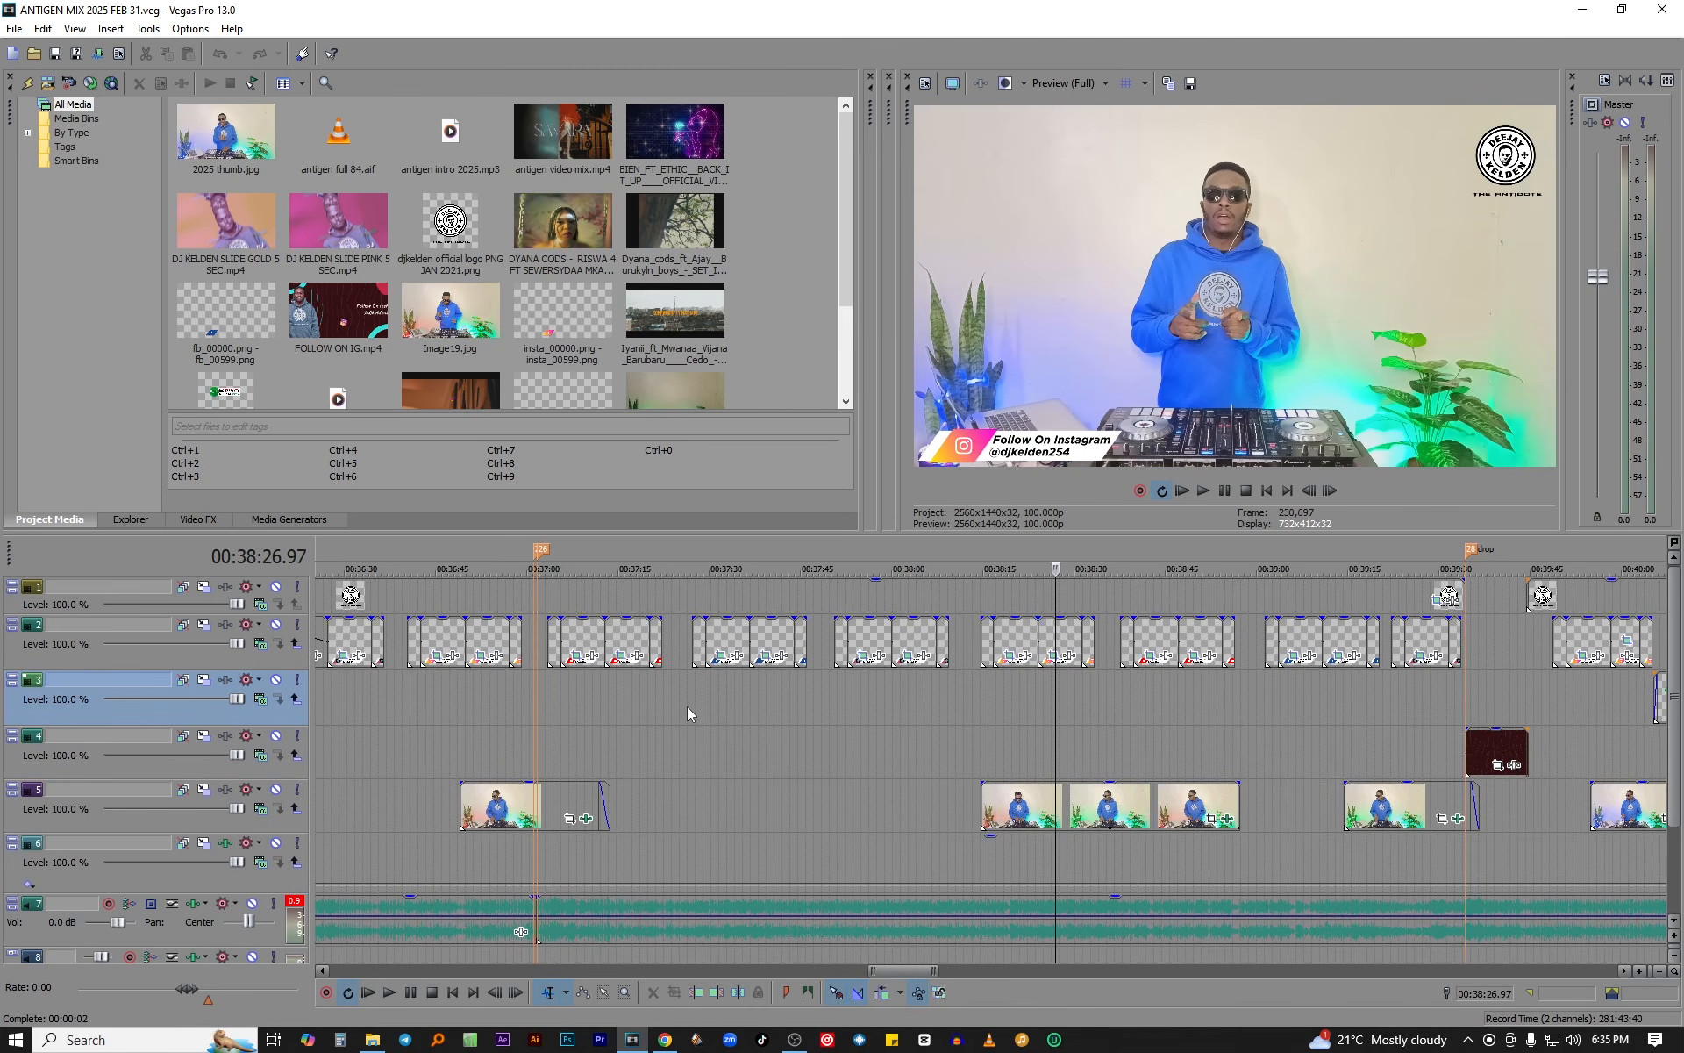
pyautogui.scroll(-2, 616, 702)
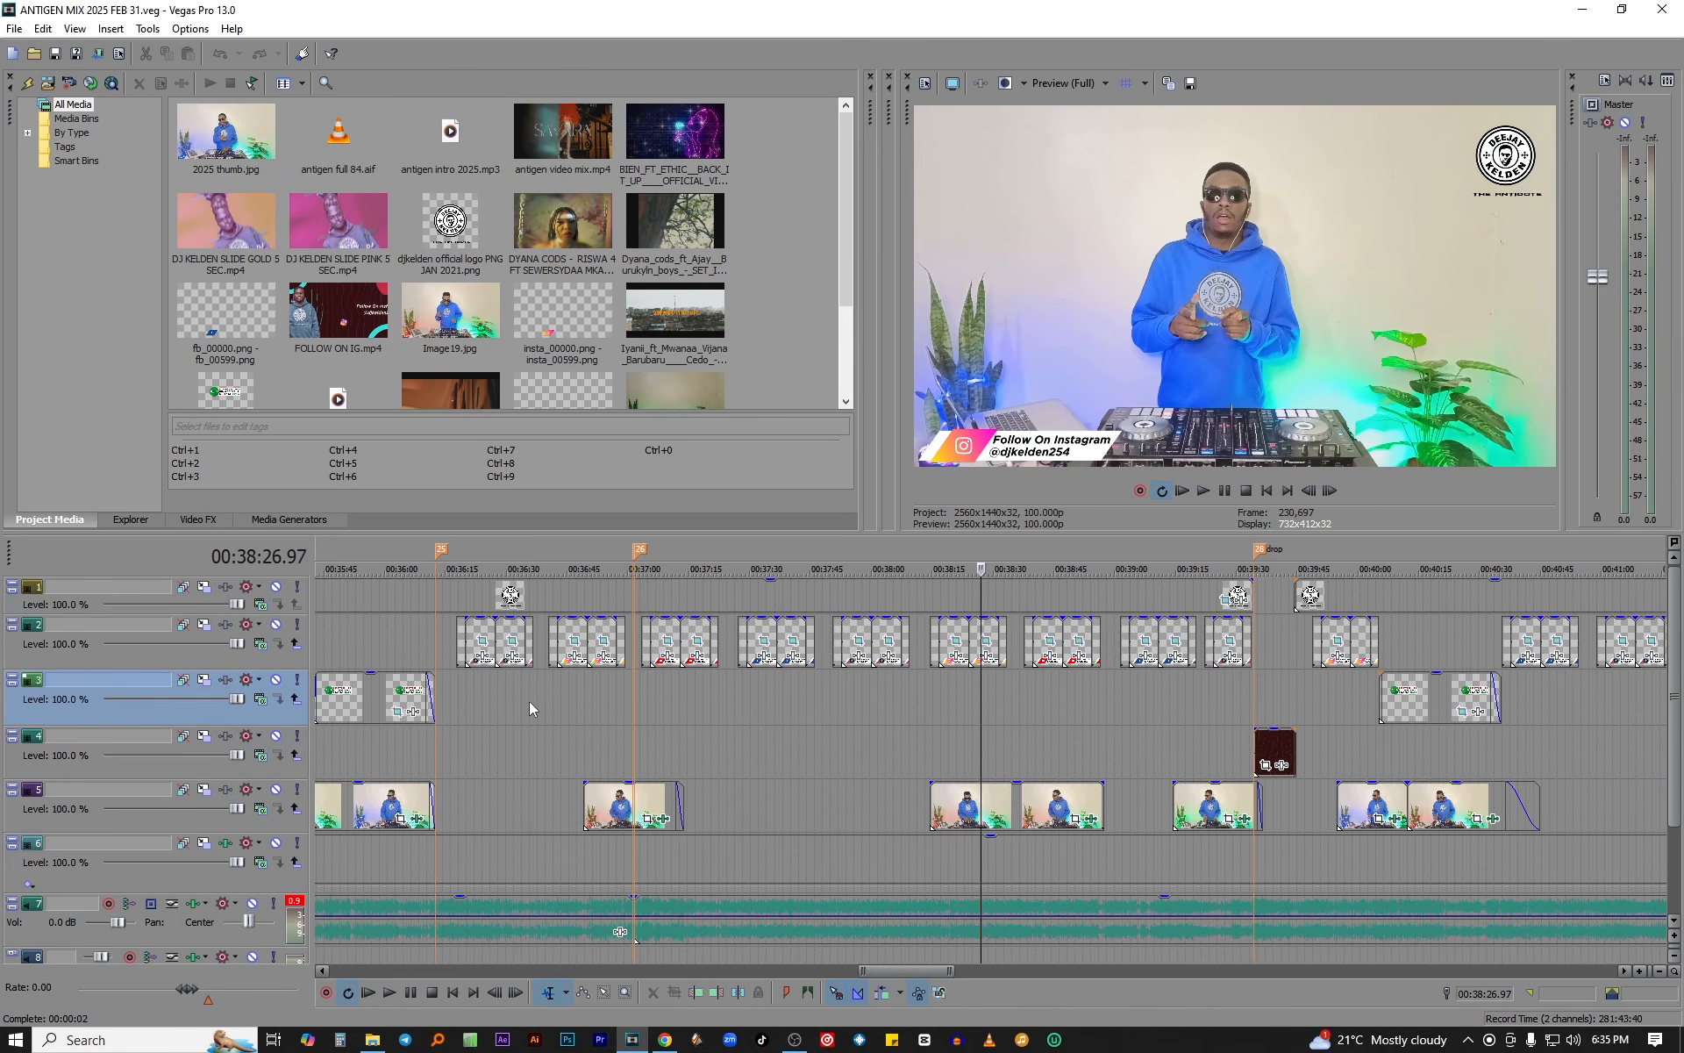
pyautogui.click(710, 745)
pyautogui.scroll(8, 711, 745)
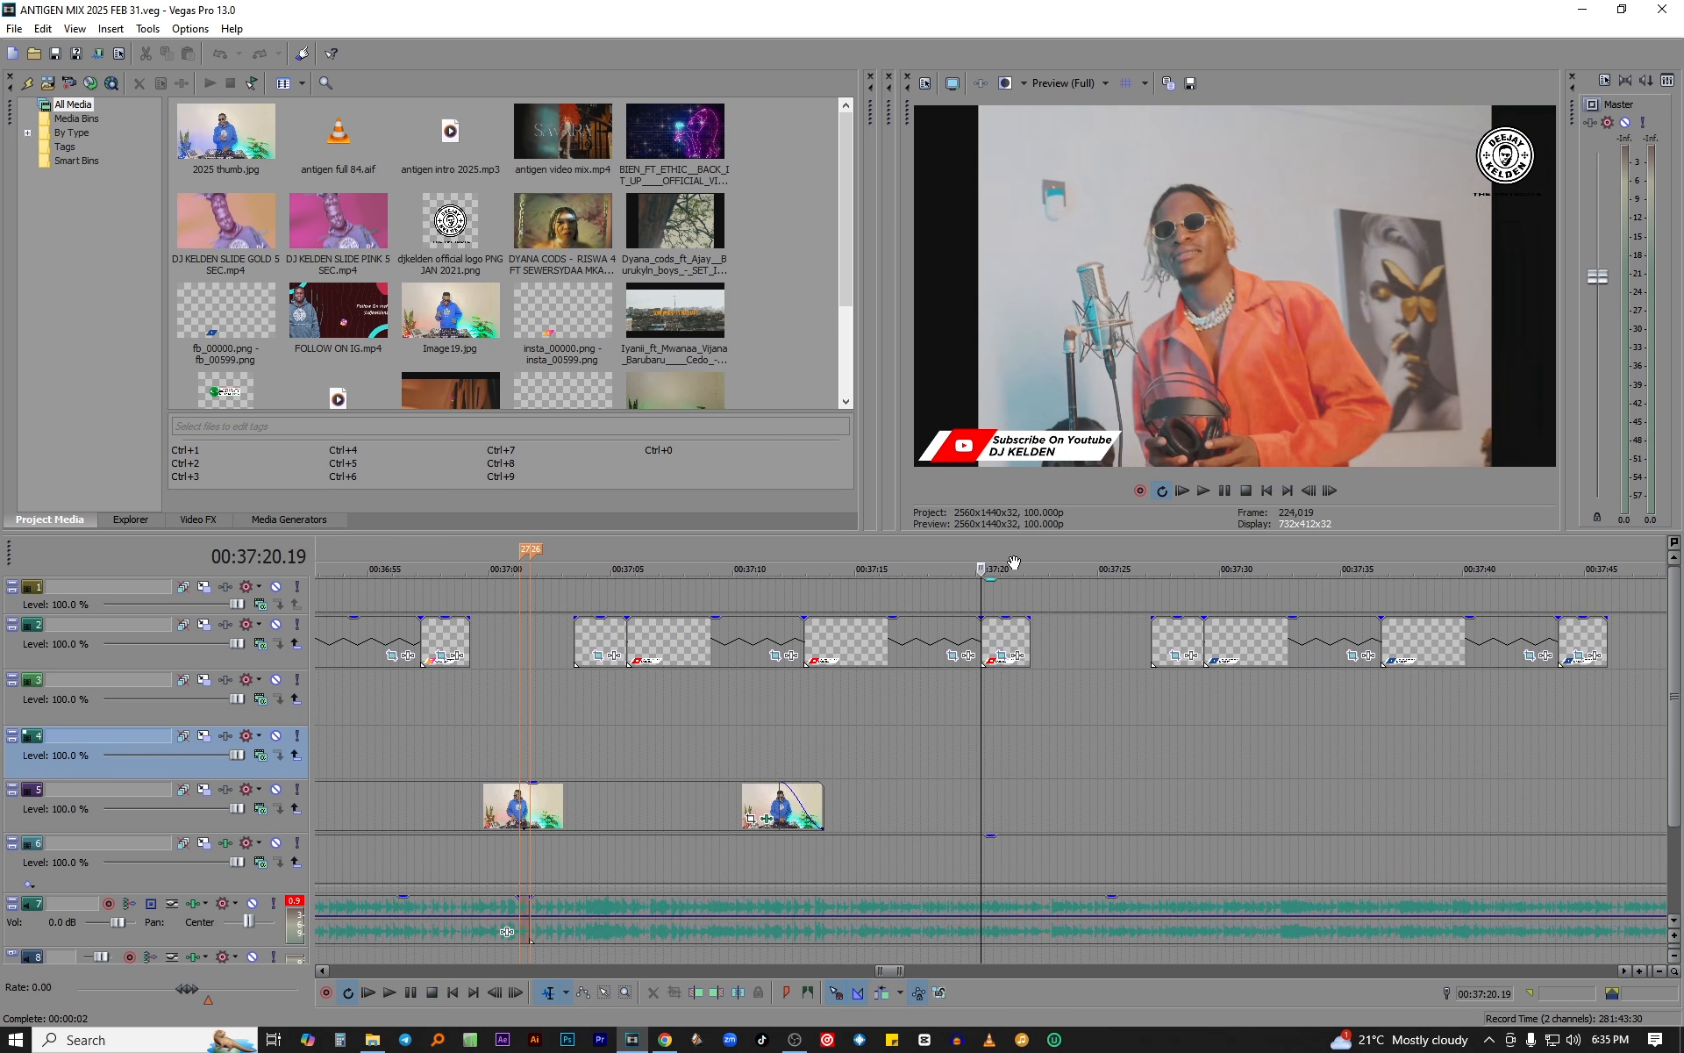
pyautogui.click(1140, 719)
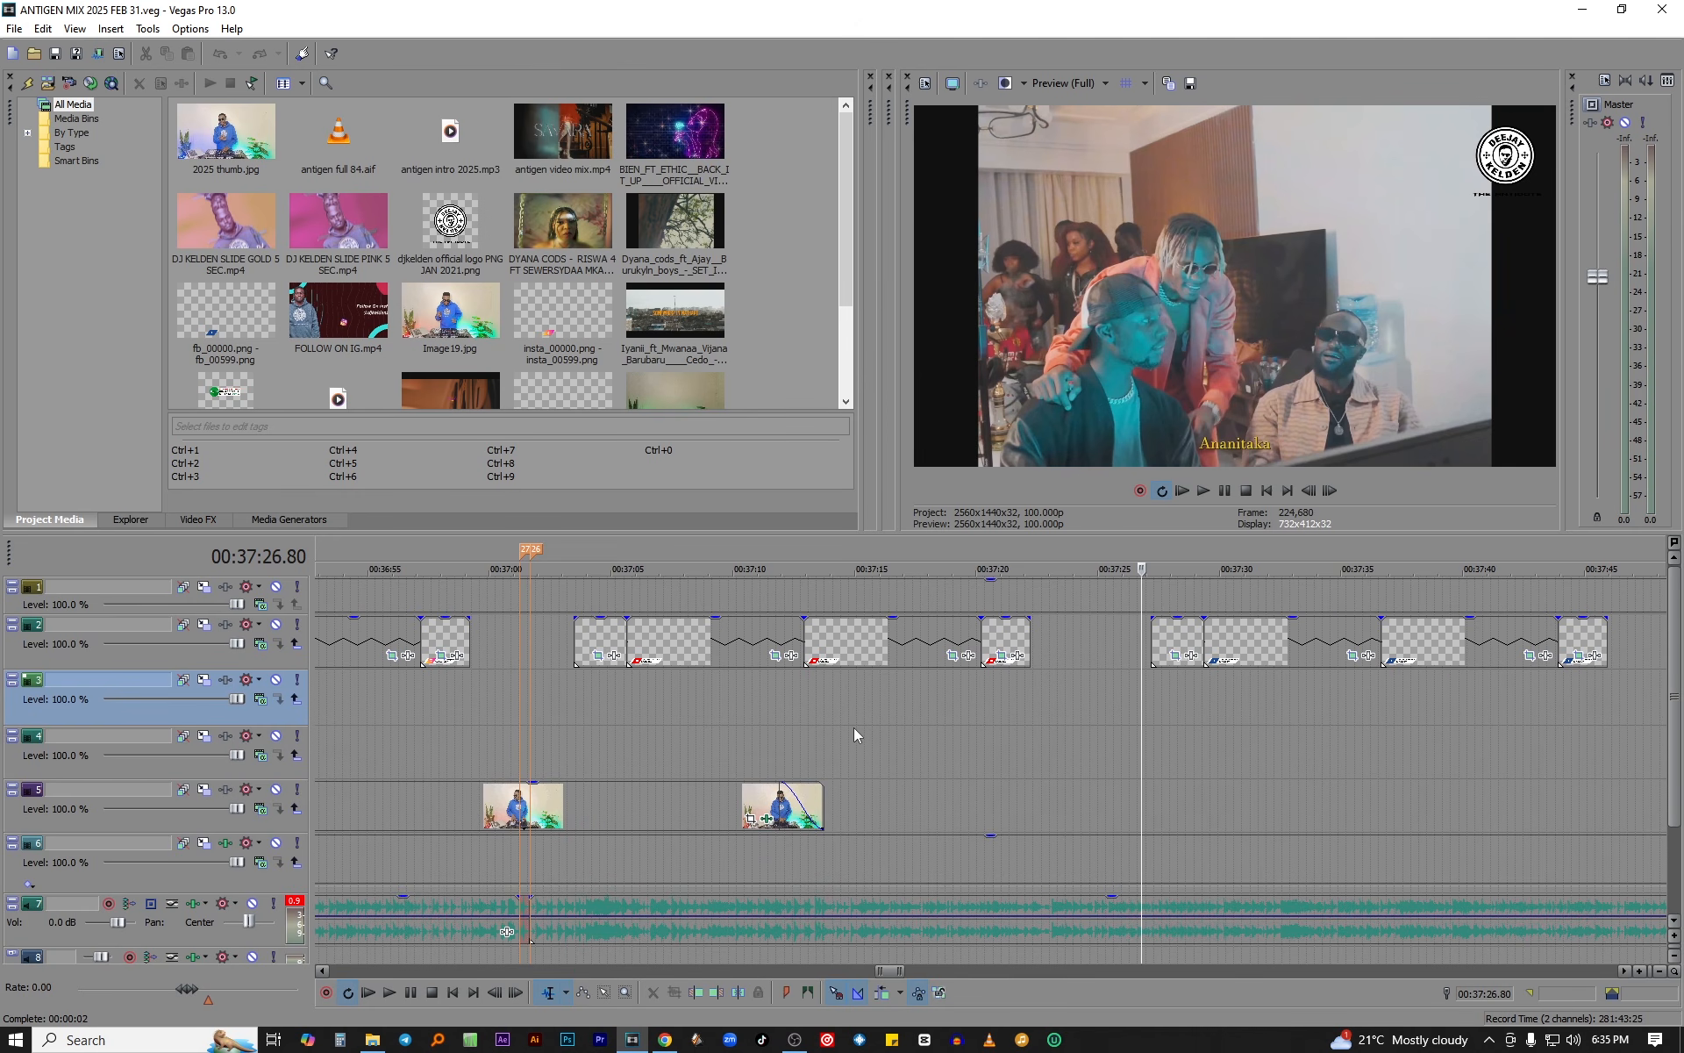
pyautogui.click(804, 712)
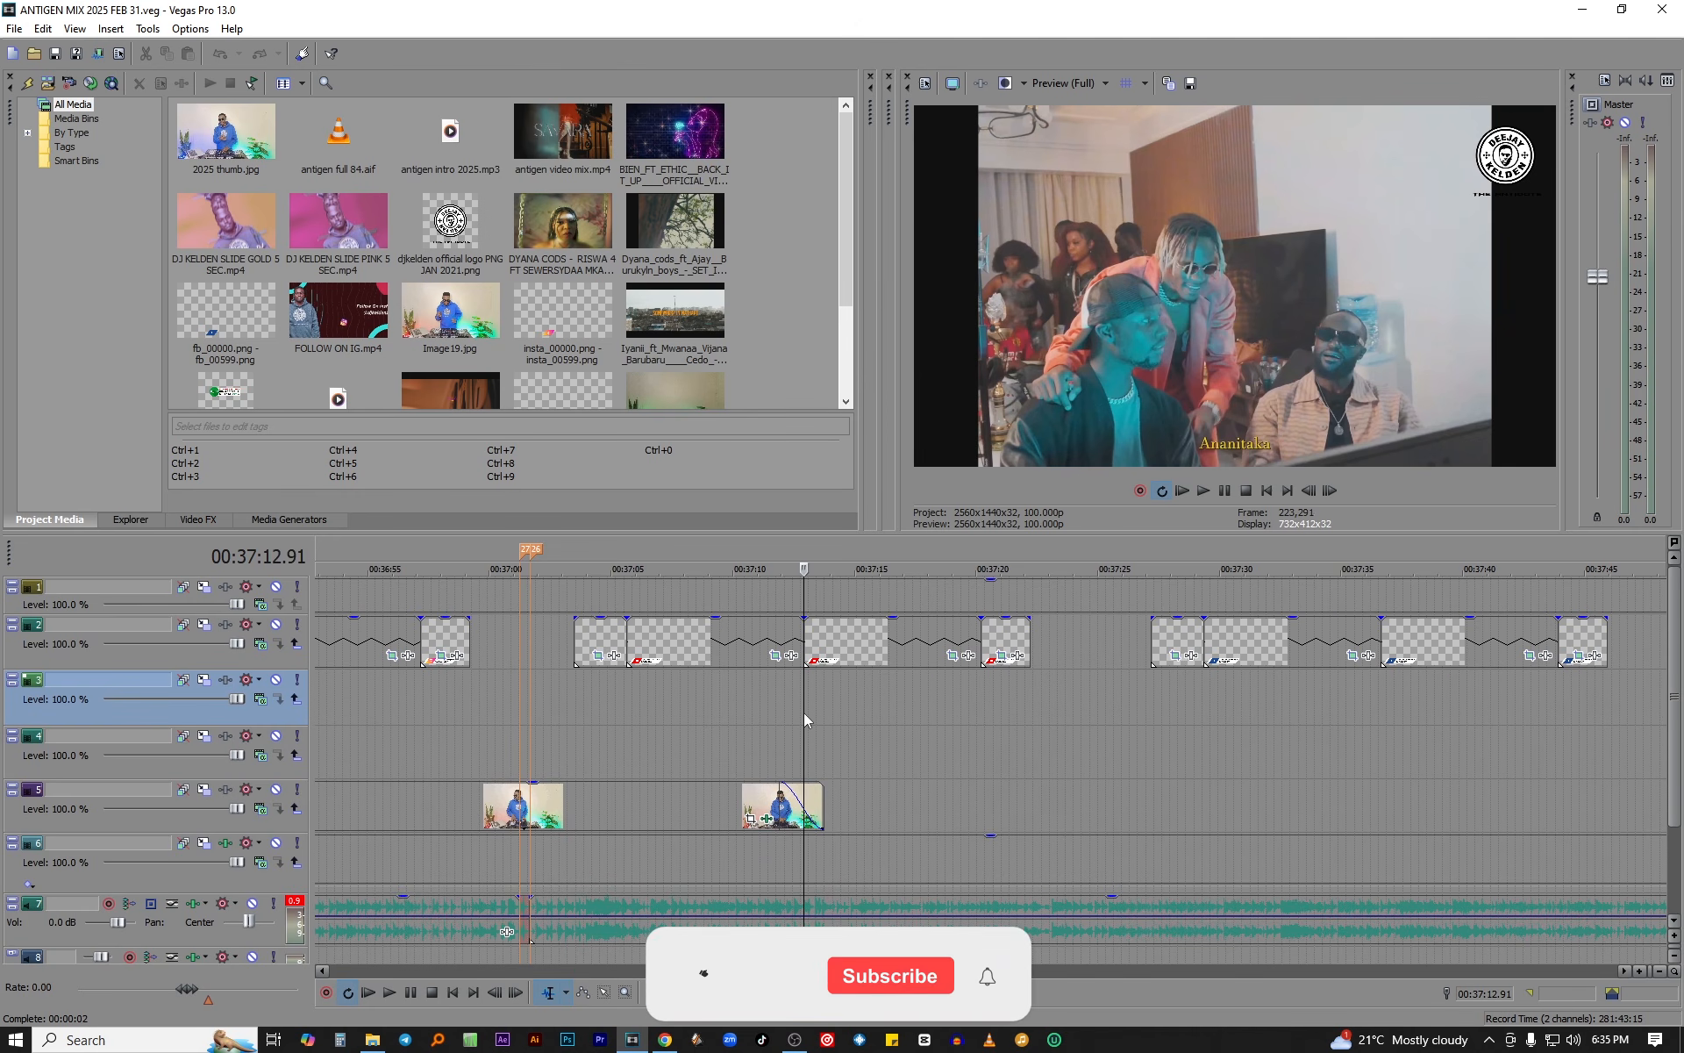
# - Inspect the frames around 00:37:14 to find where the DJ camera clip on track 5 gives way to the music video
pyautogui.scroll(5, 842, 712)
pyautogui.click(1088, 699)
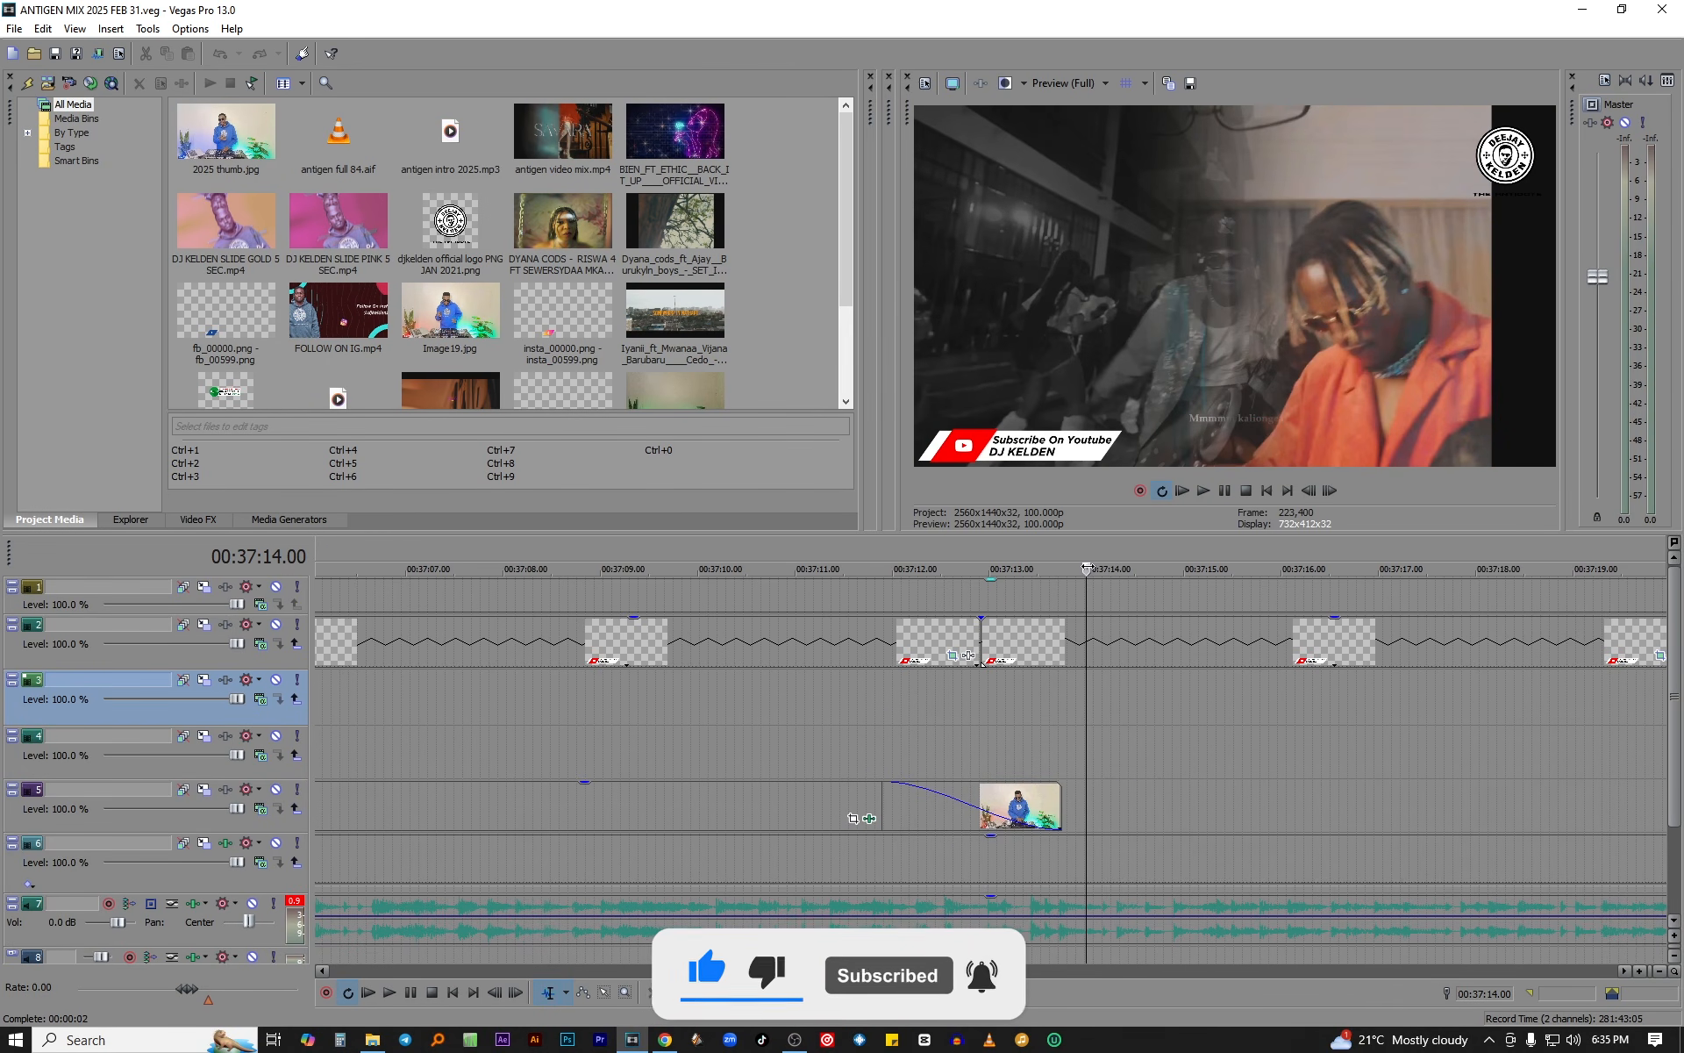
pyautogui.moveTo(1086, 569); pyautogui.dragTo(1049, 569)
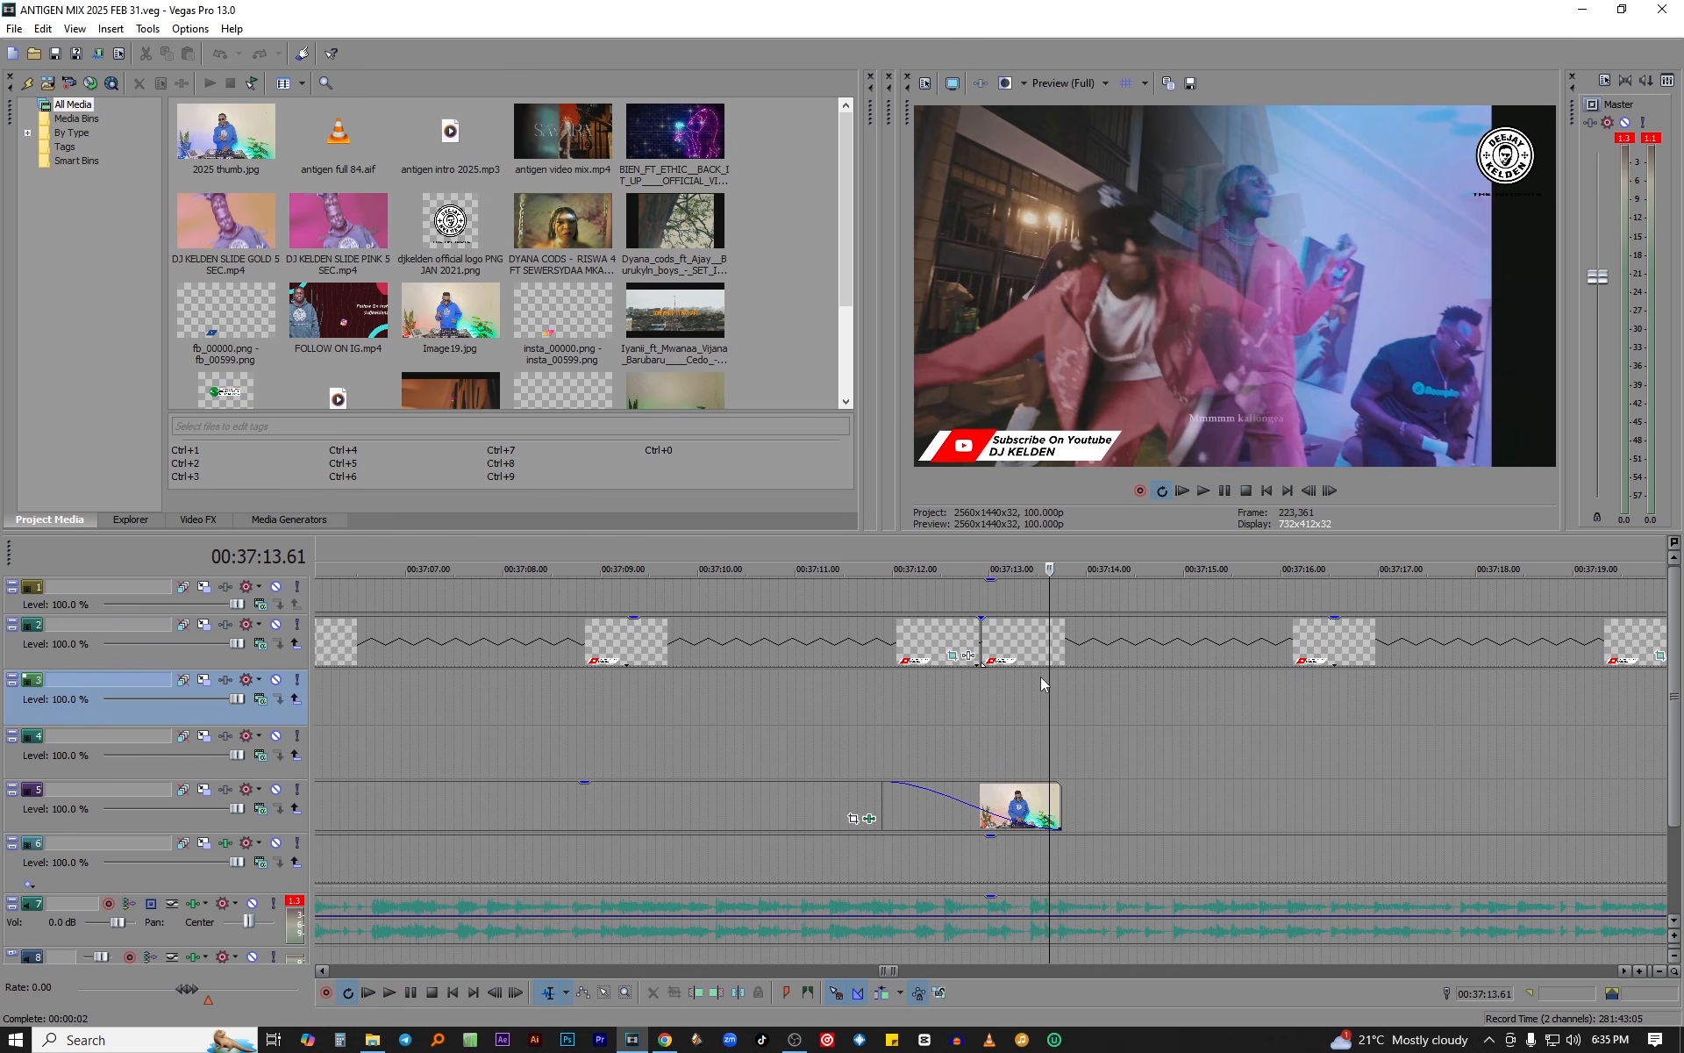
pyautogui.click(1117, 725)
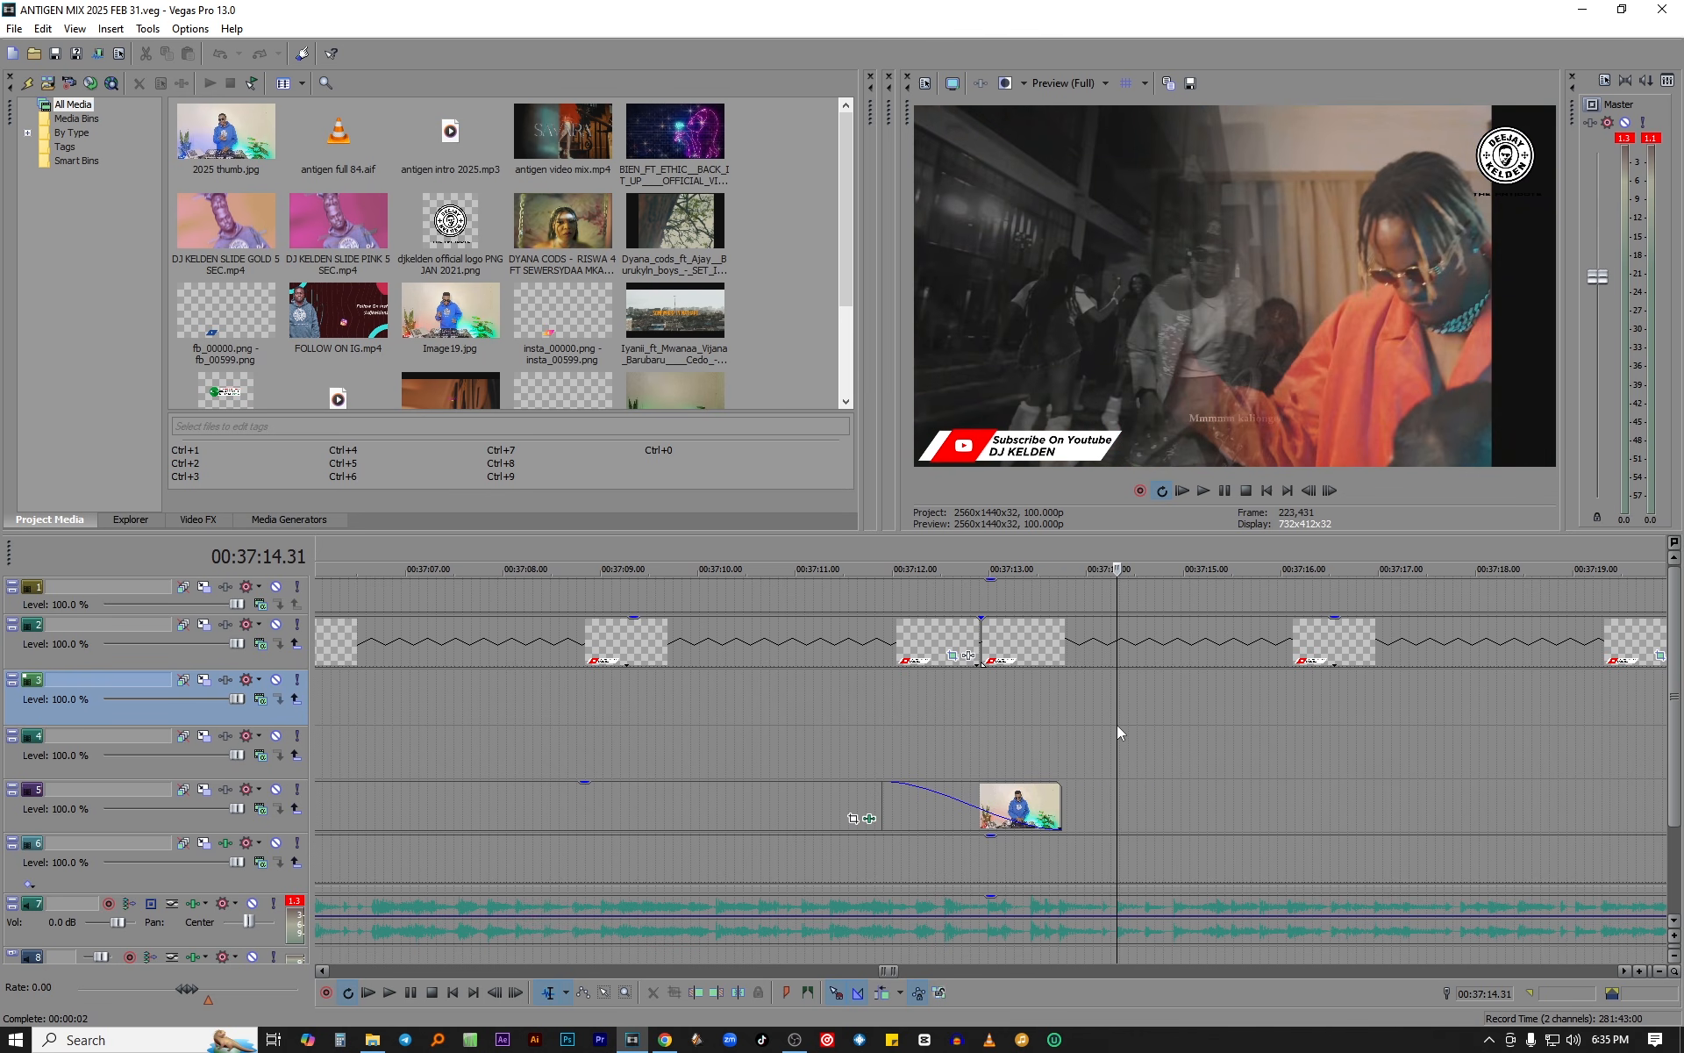
pyautogui.scroll(-2, 1225, 725)
pyautogui.click(1017, 726)
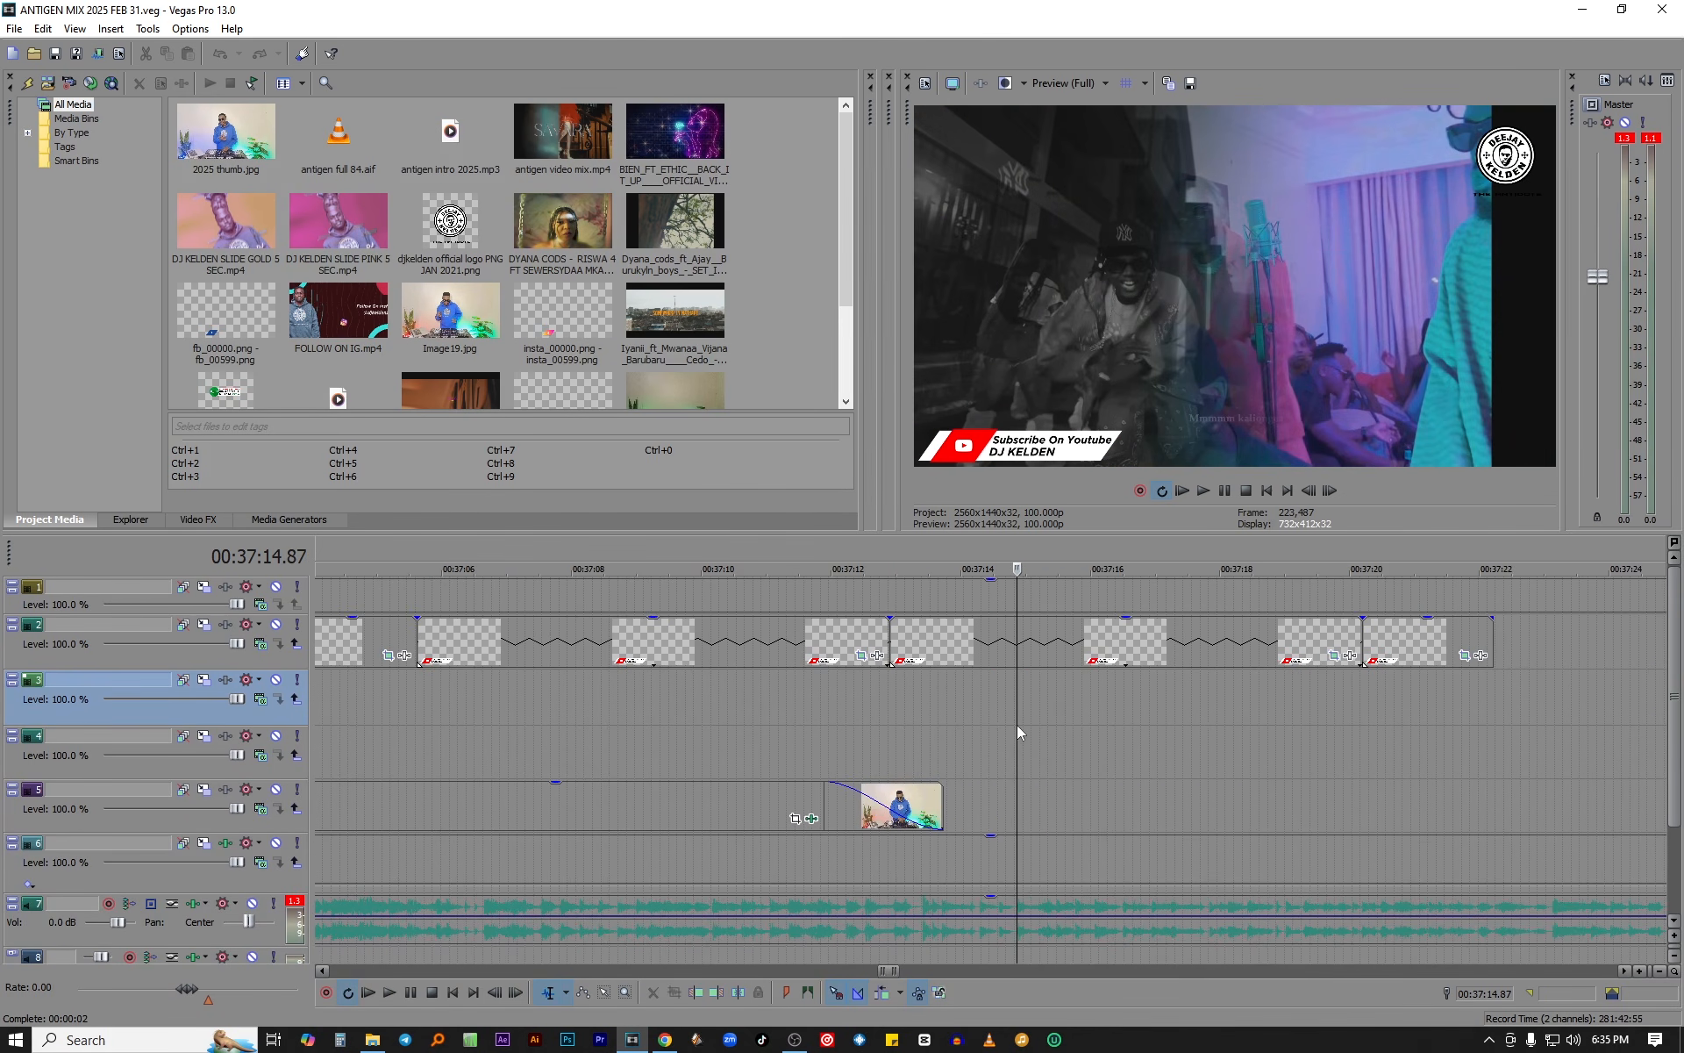
pyautogui.click(963, 730)
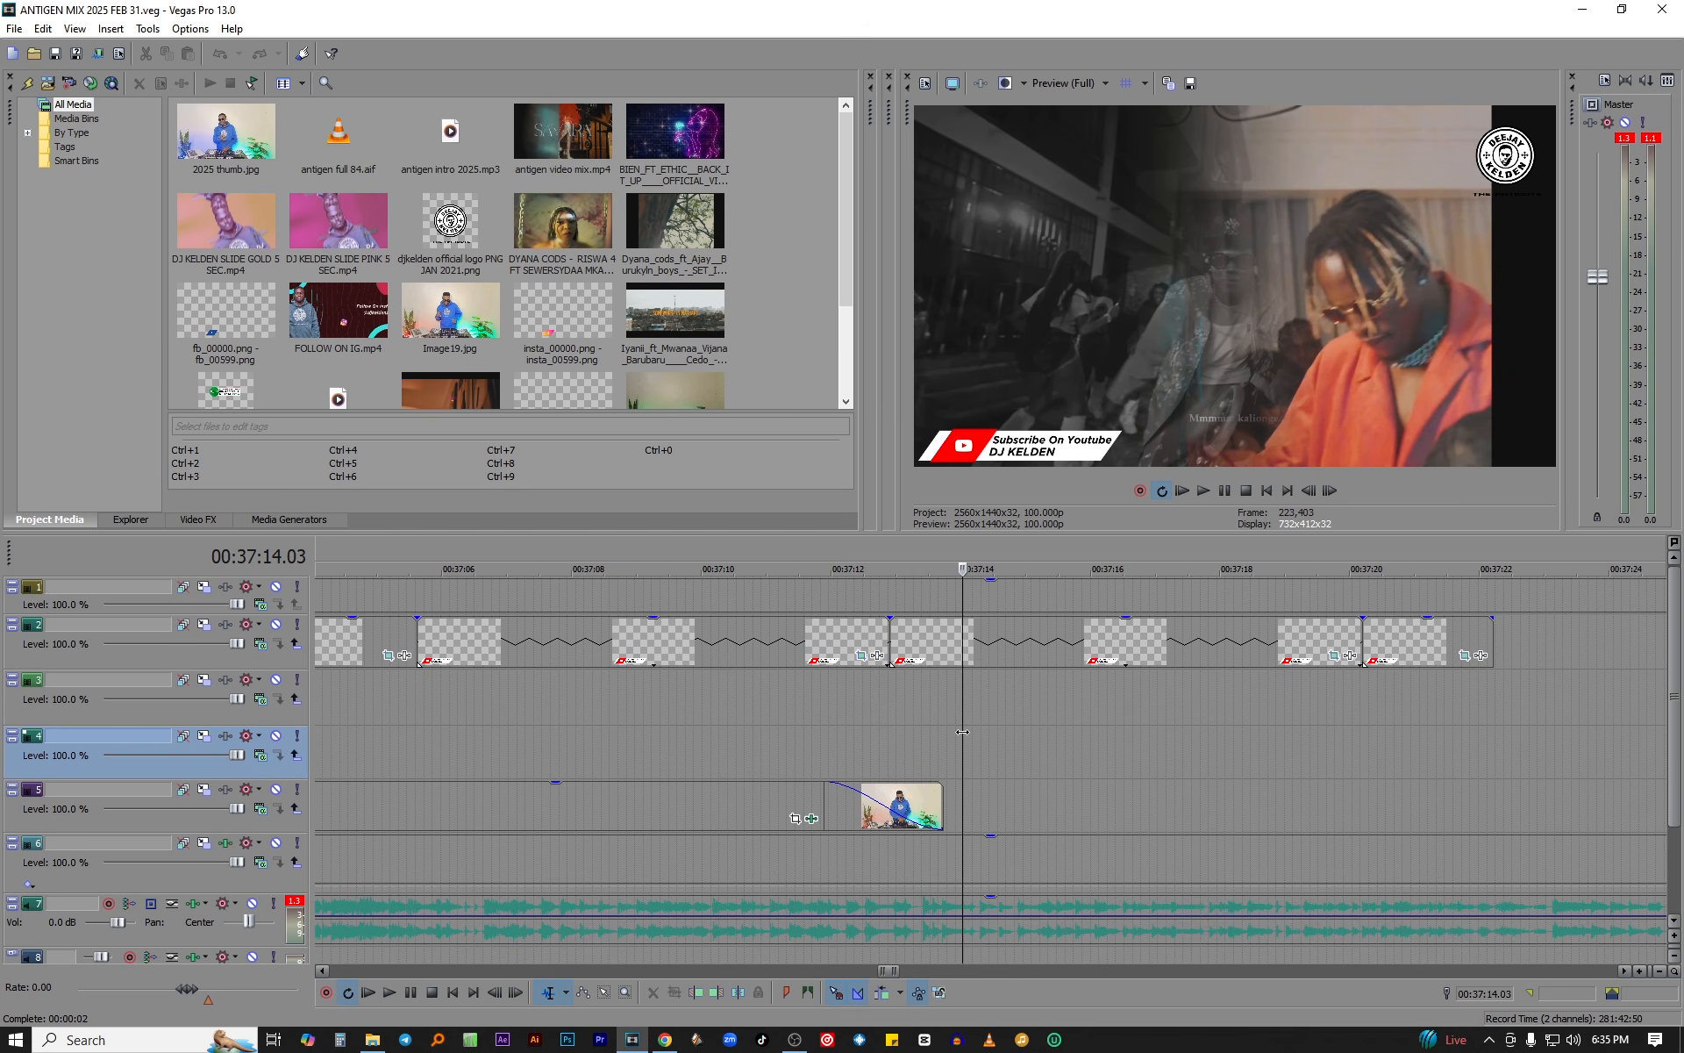
# - Check the exposed music video between about 00:37:16 and the next DJ camera clip on track 5 near 00:38:16
pyautogui.scroll(-6, 963, 732)
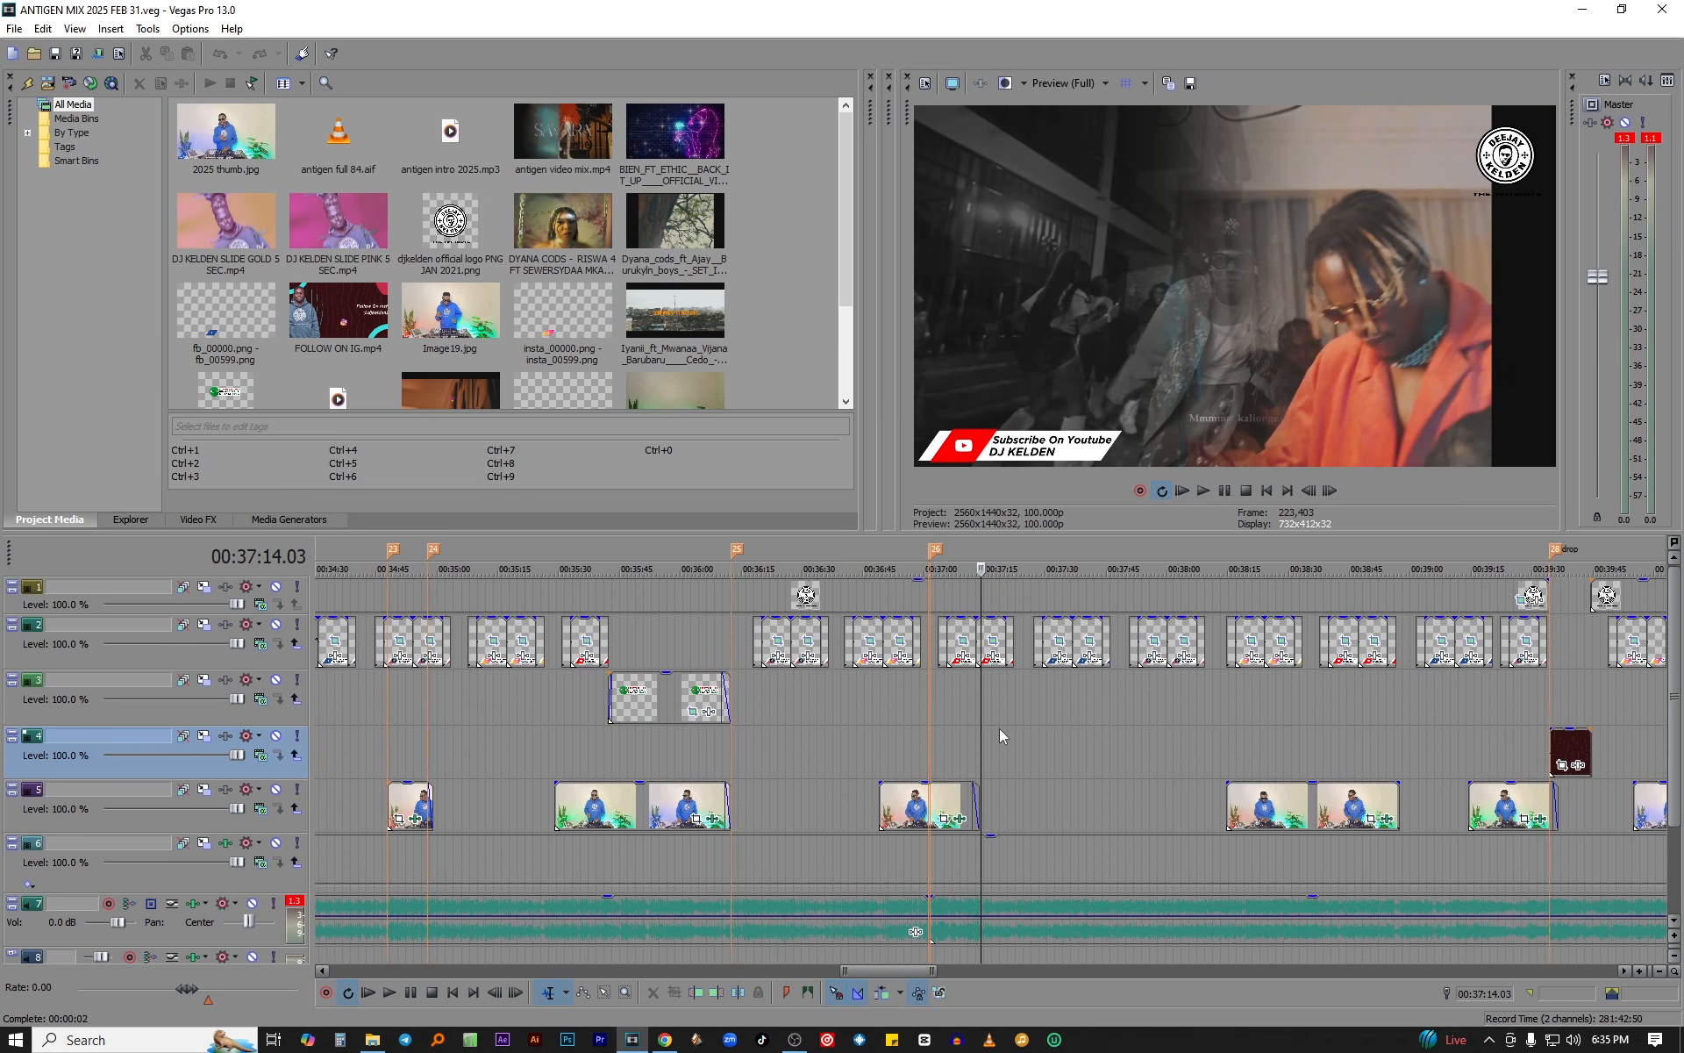
pyautogui.click(1239, 723)
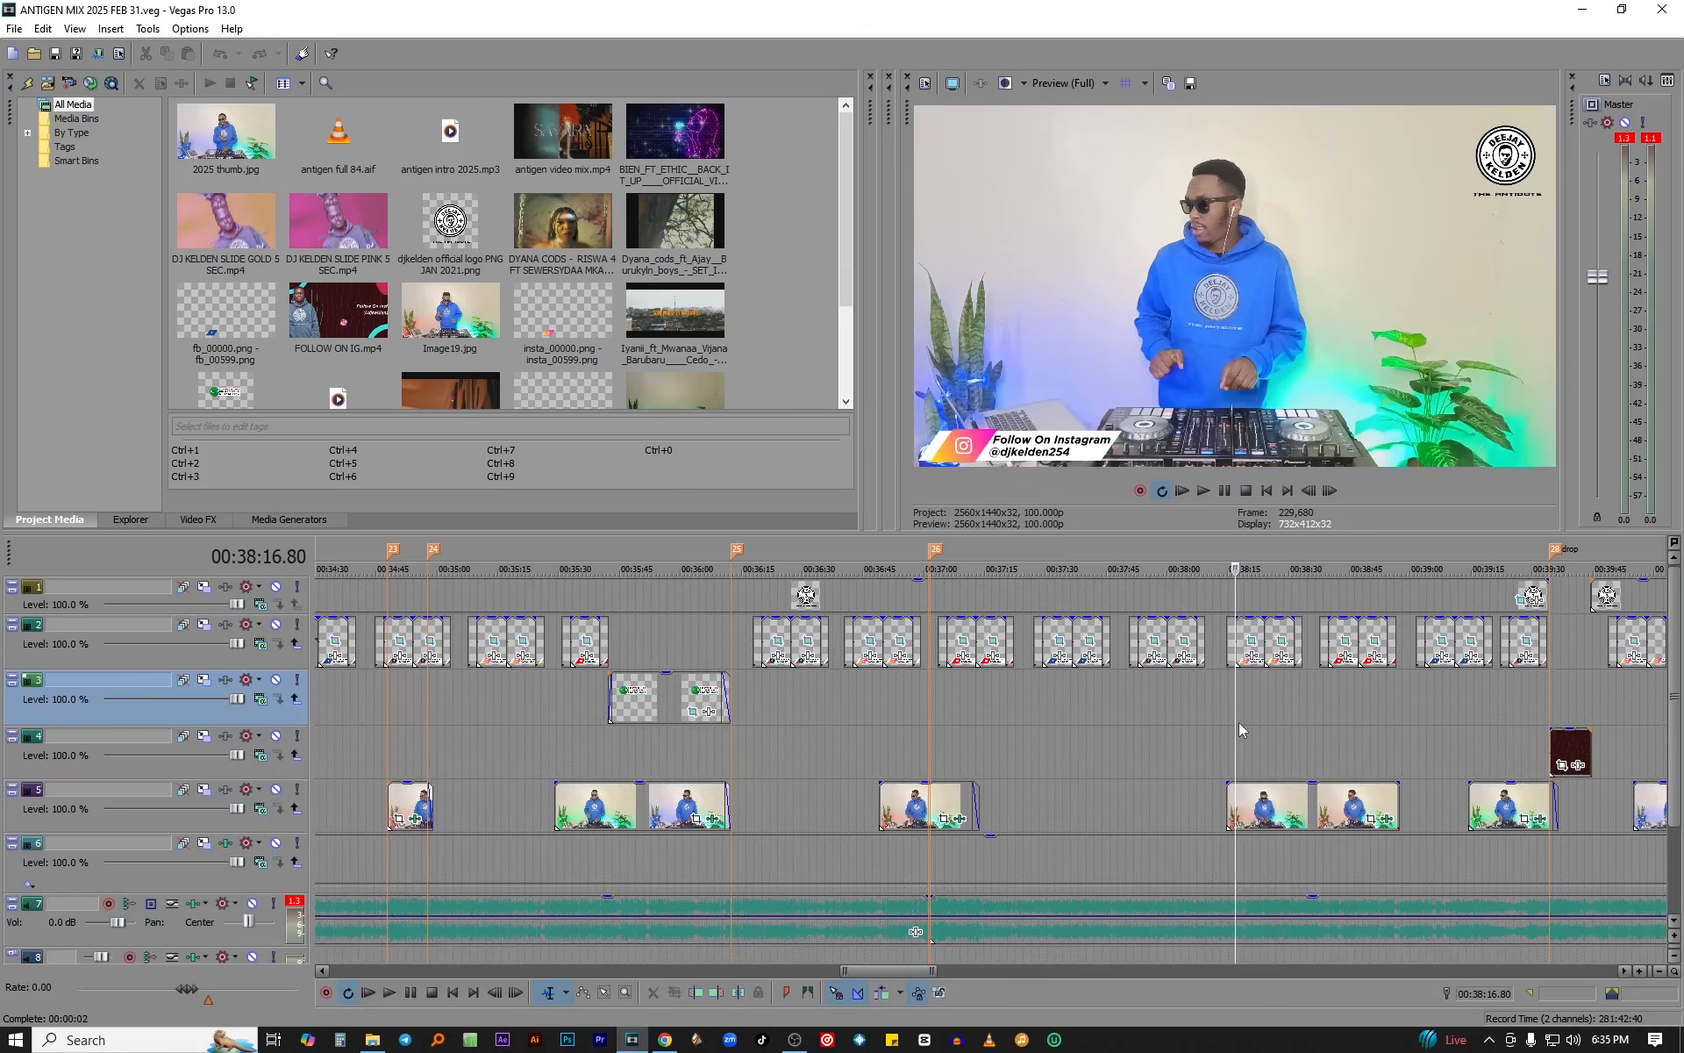
pyautogui.click(1195, 723)
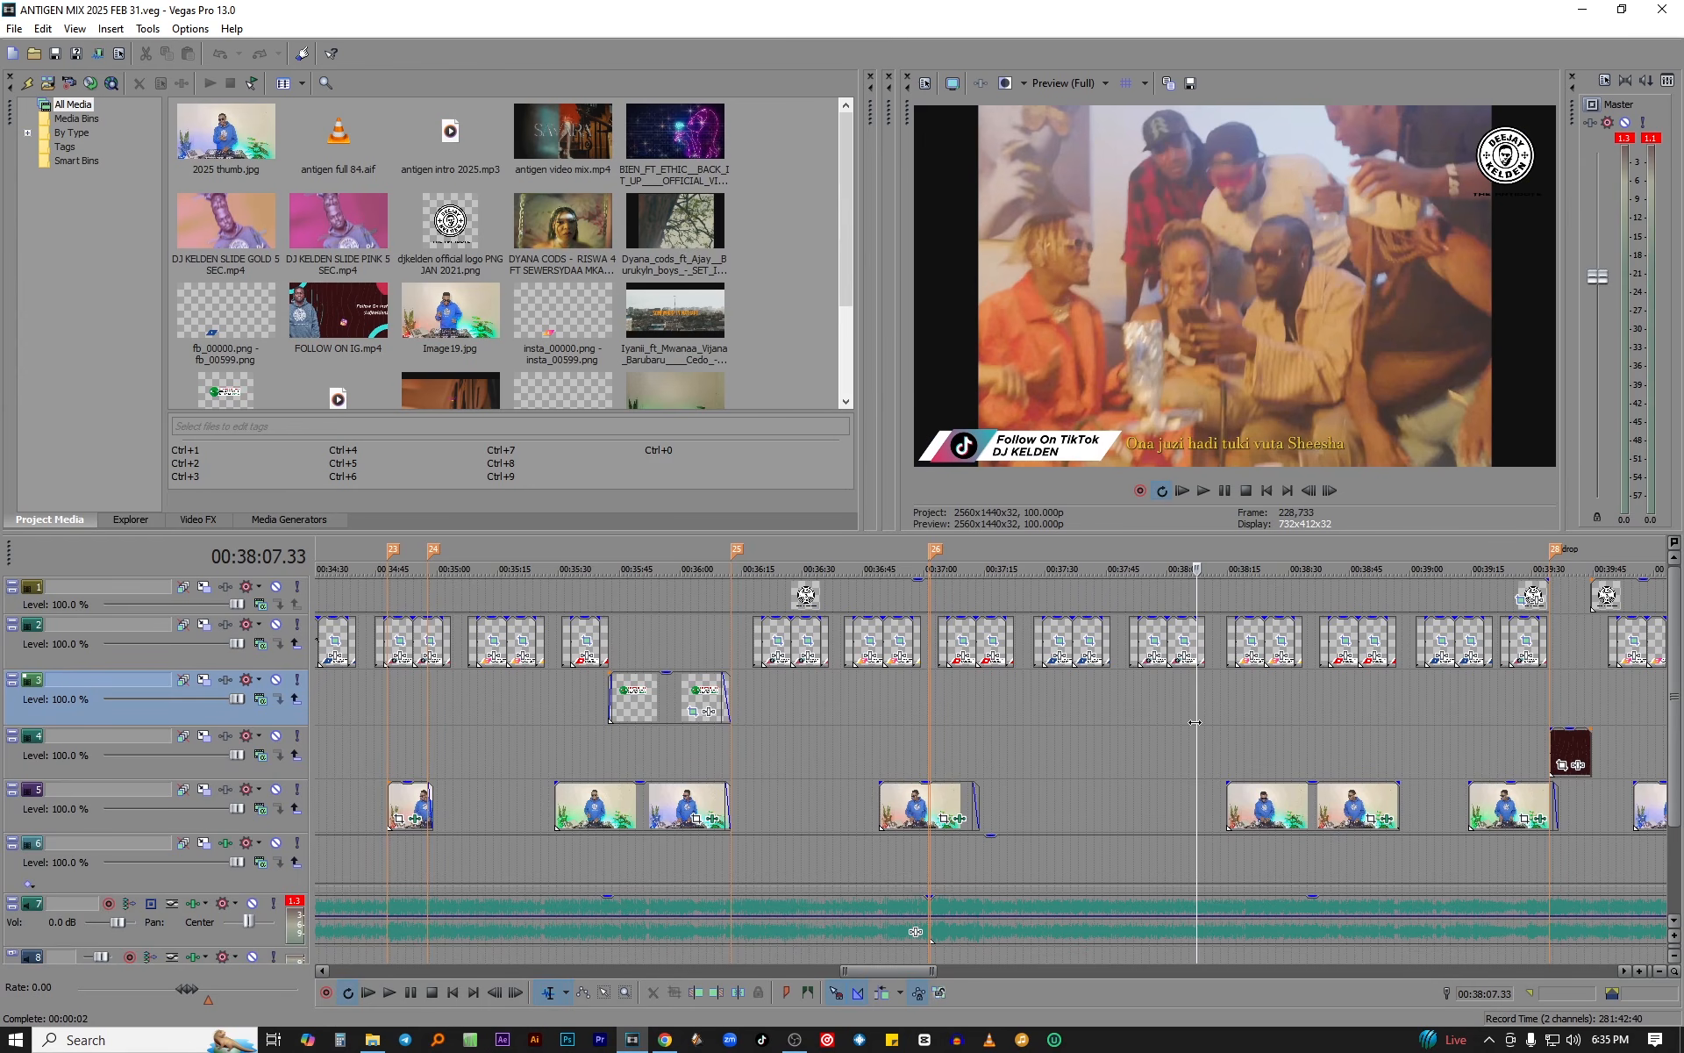
pyautogui.click(1071, 721)
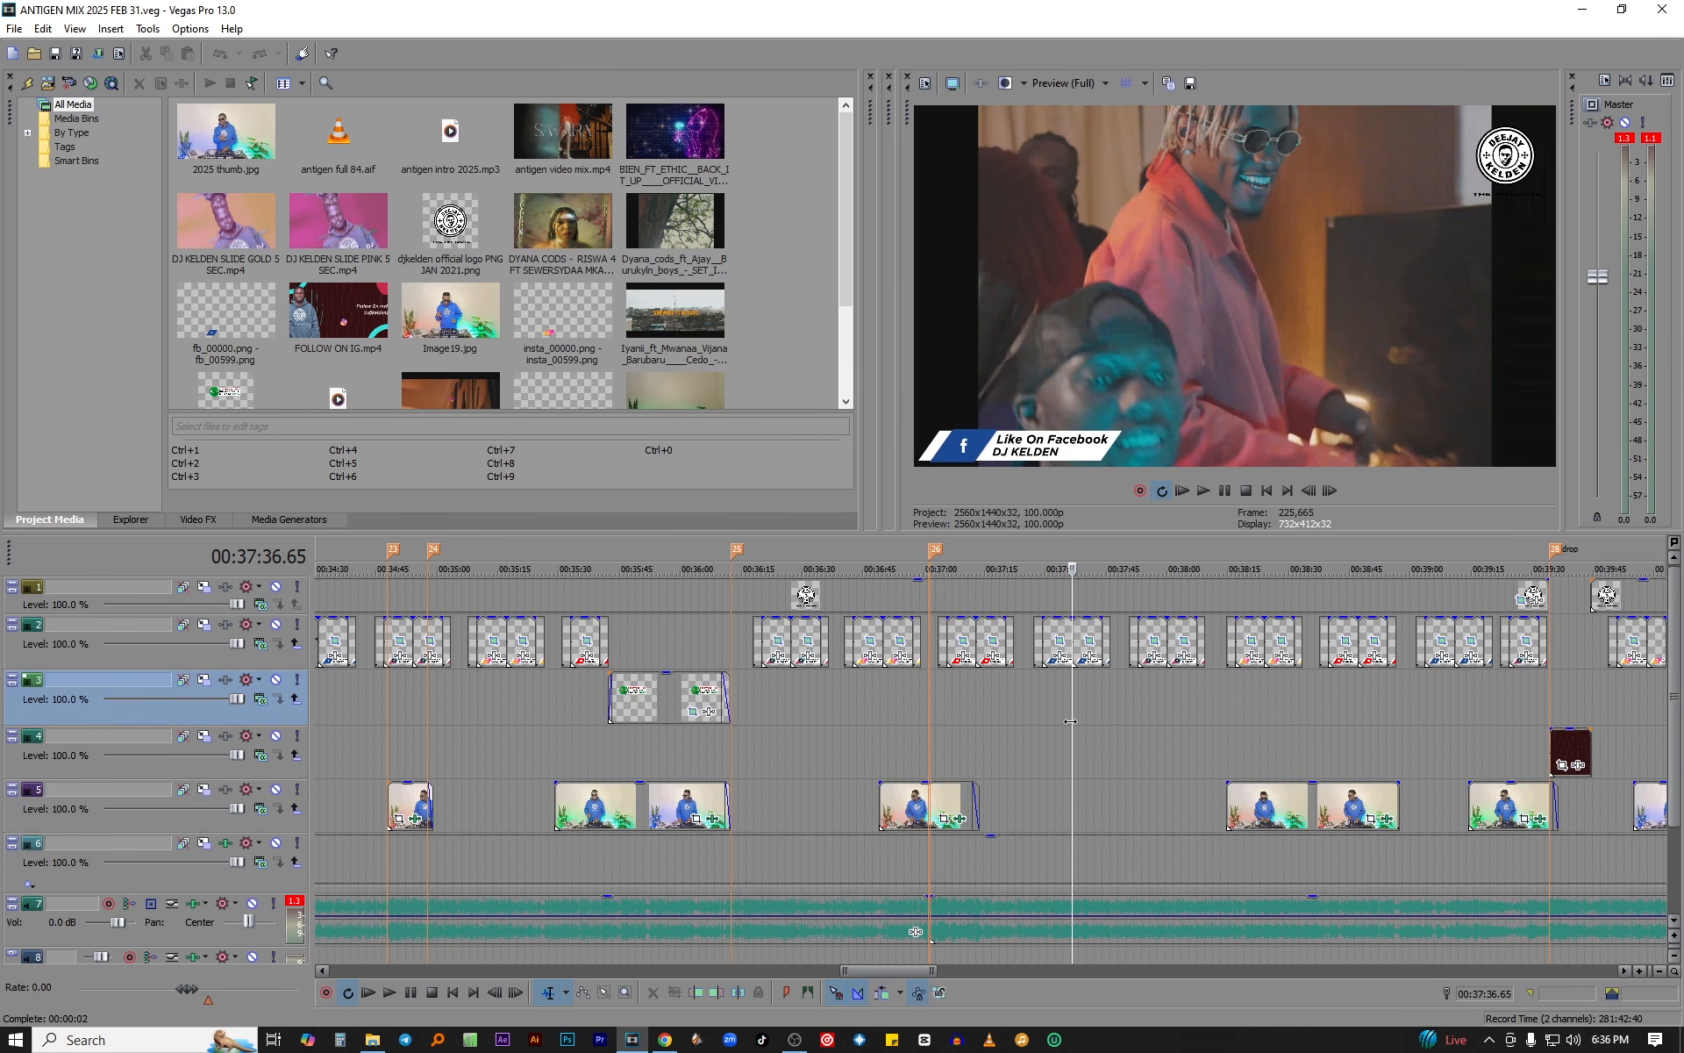
pyautogui.click(990, 708)
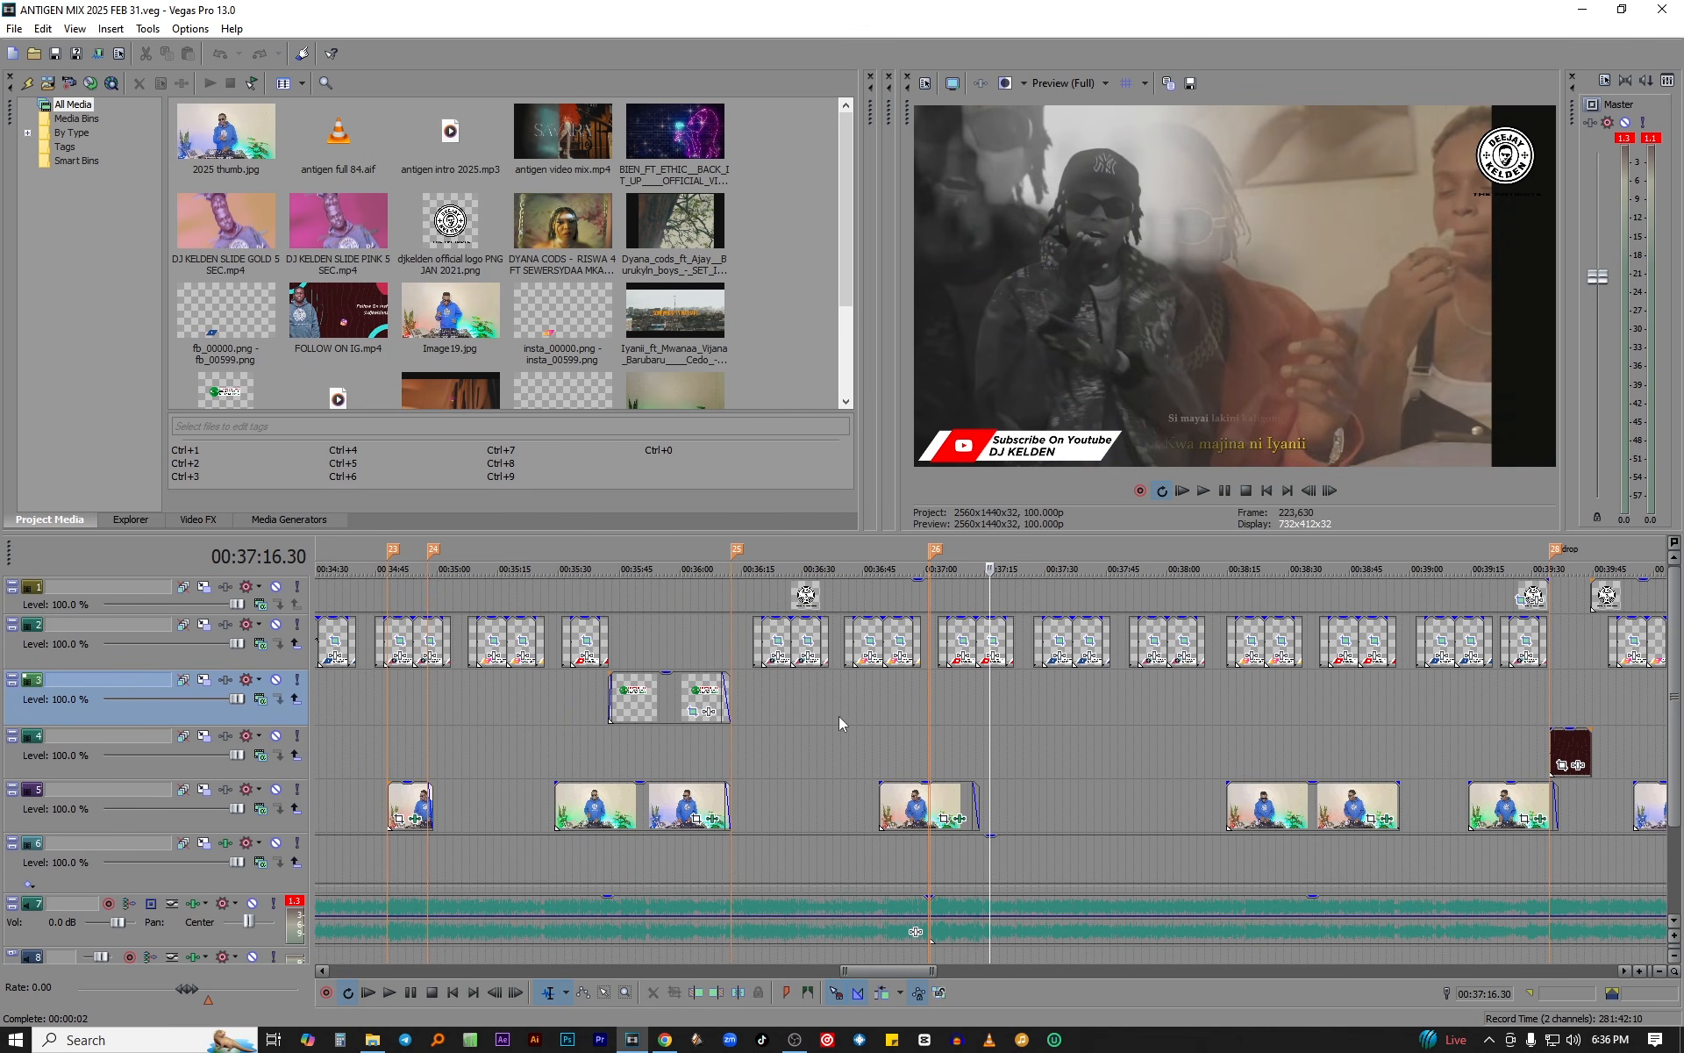
# - Place a marker at 00:37:14.00, just past the end of the DJ camera clip on track 5
pyautogui.click(949, 728)
pyautogui.scroll(5, 950, 728)
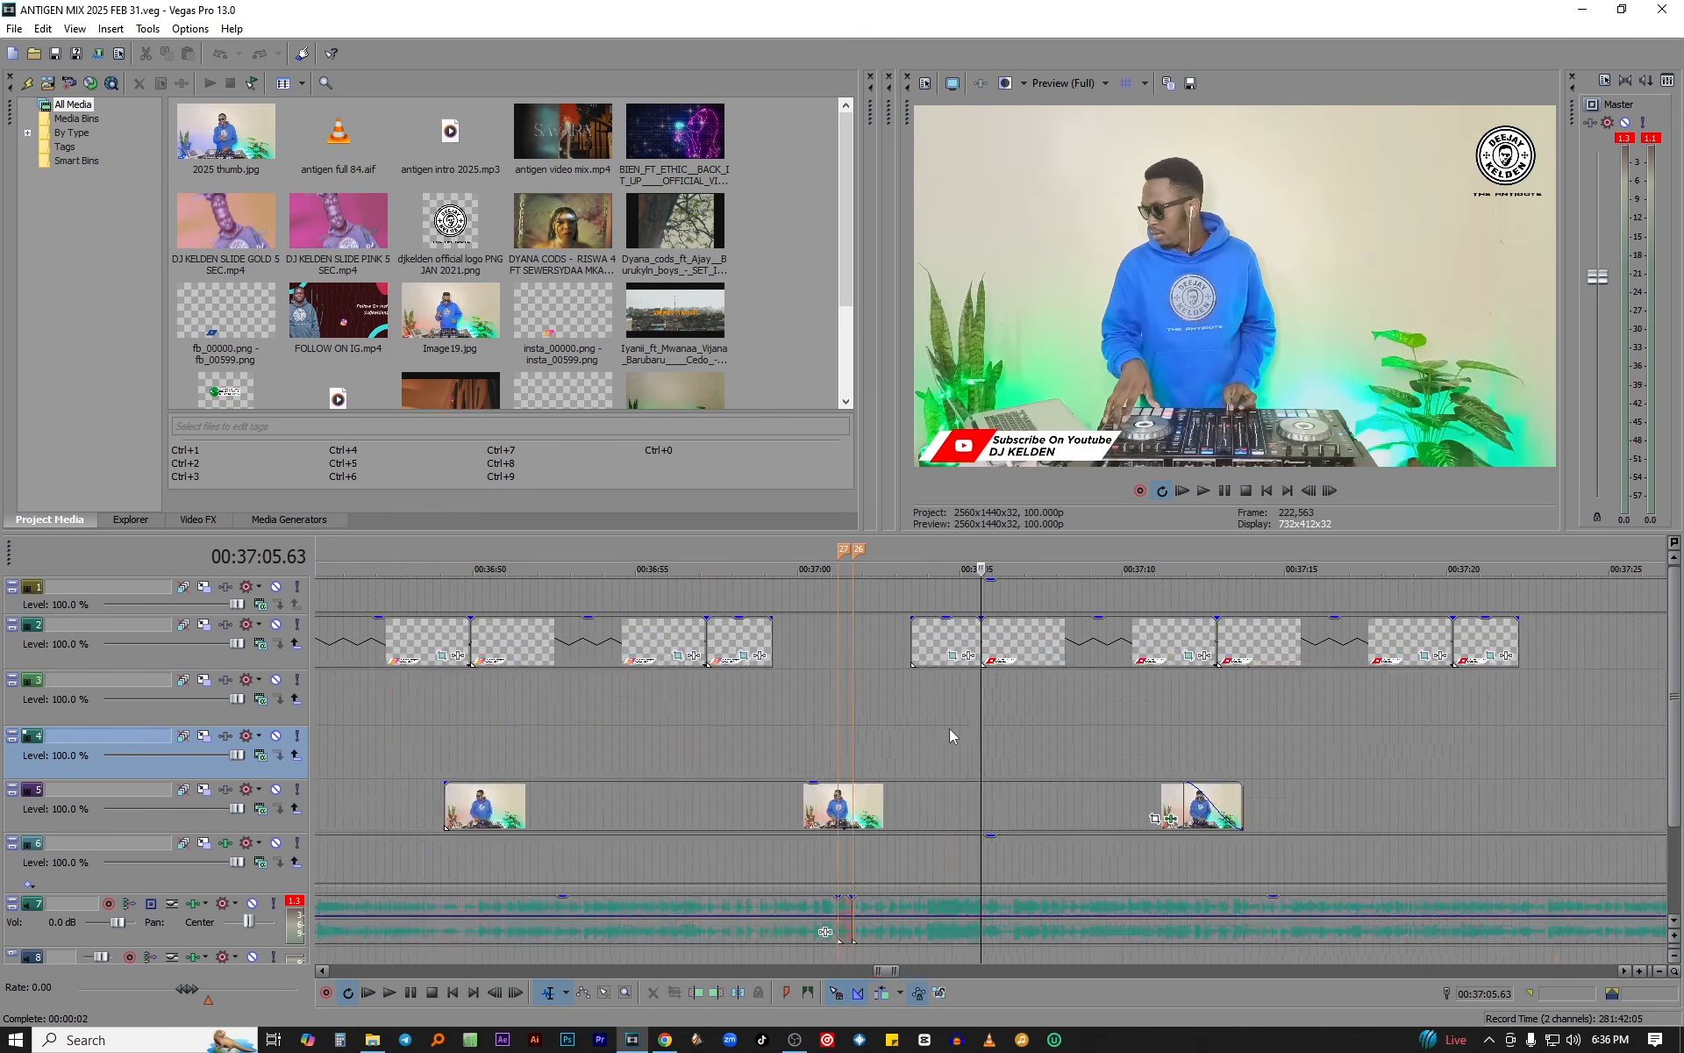
pyautogui.scroll(3, 944, 725)
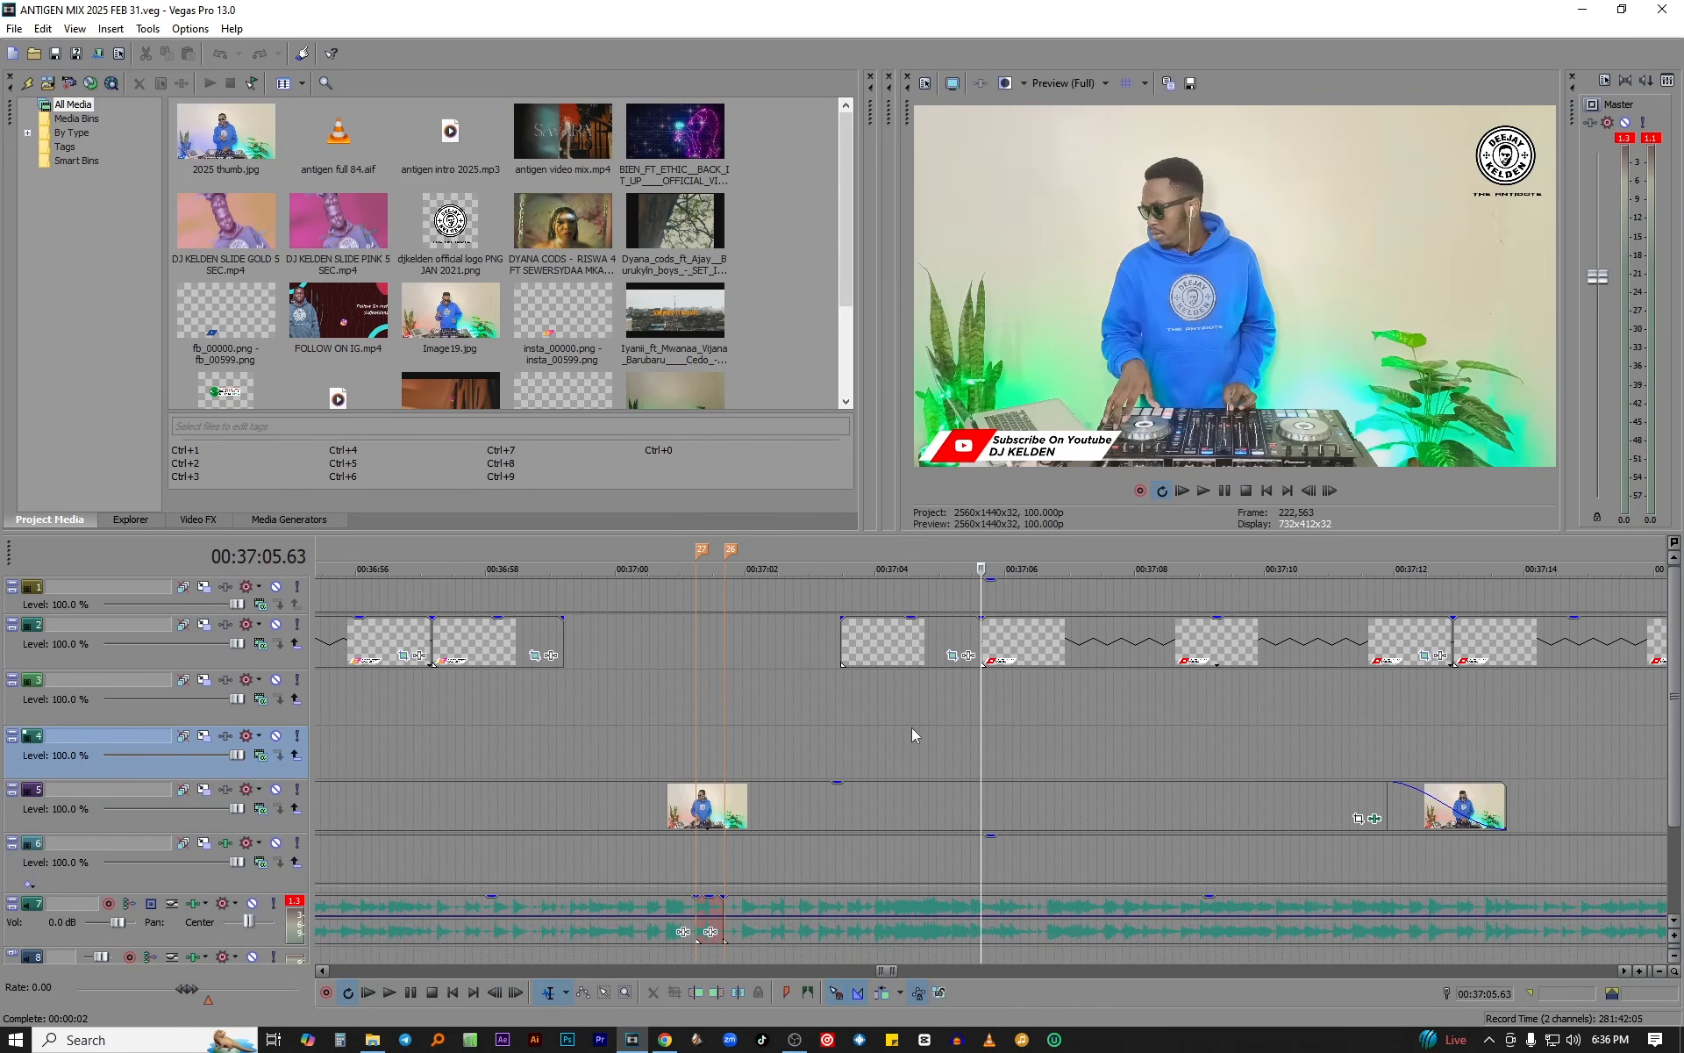
pyautogui.scroll(-2, 1134, 732)
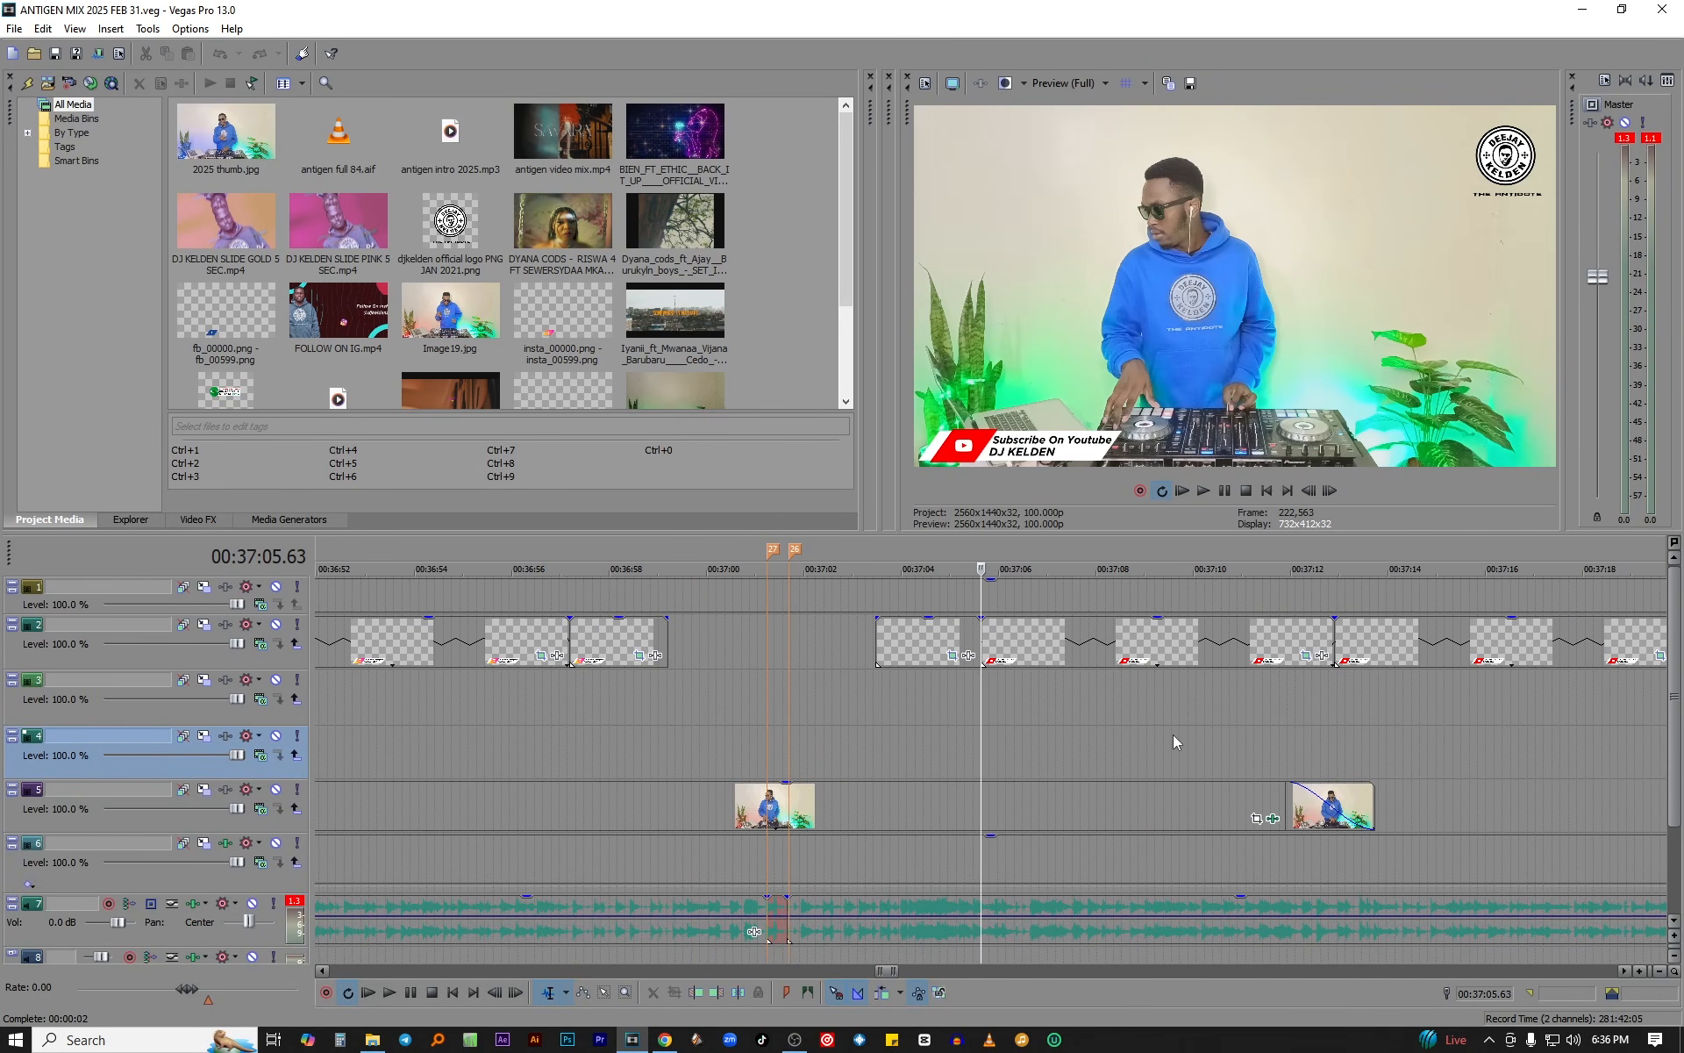
pyautogui.scroll(-2, 1169, 734)
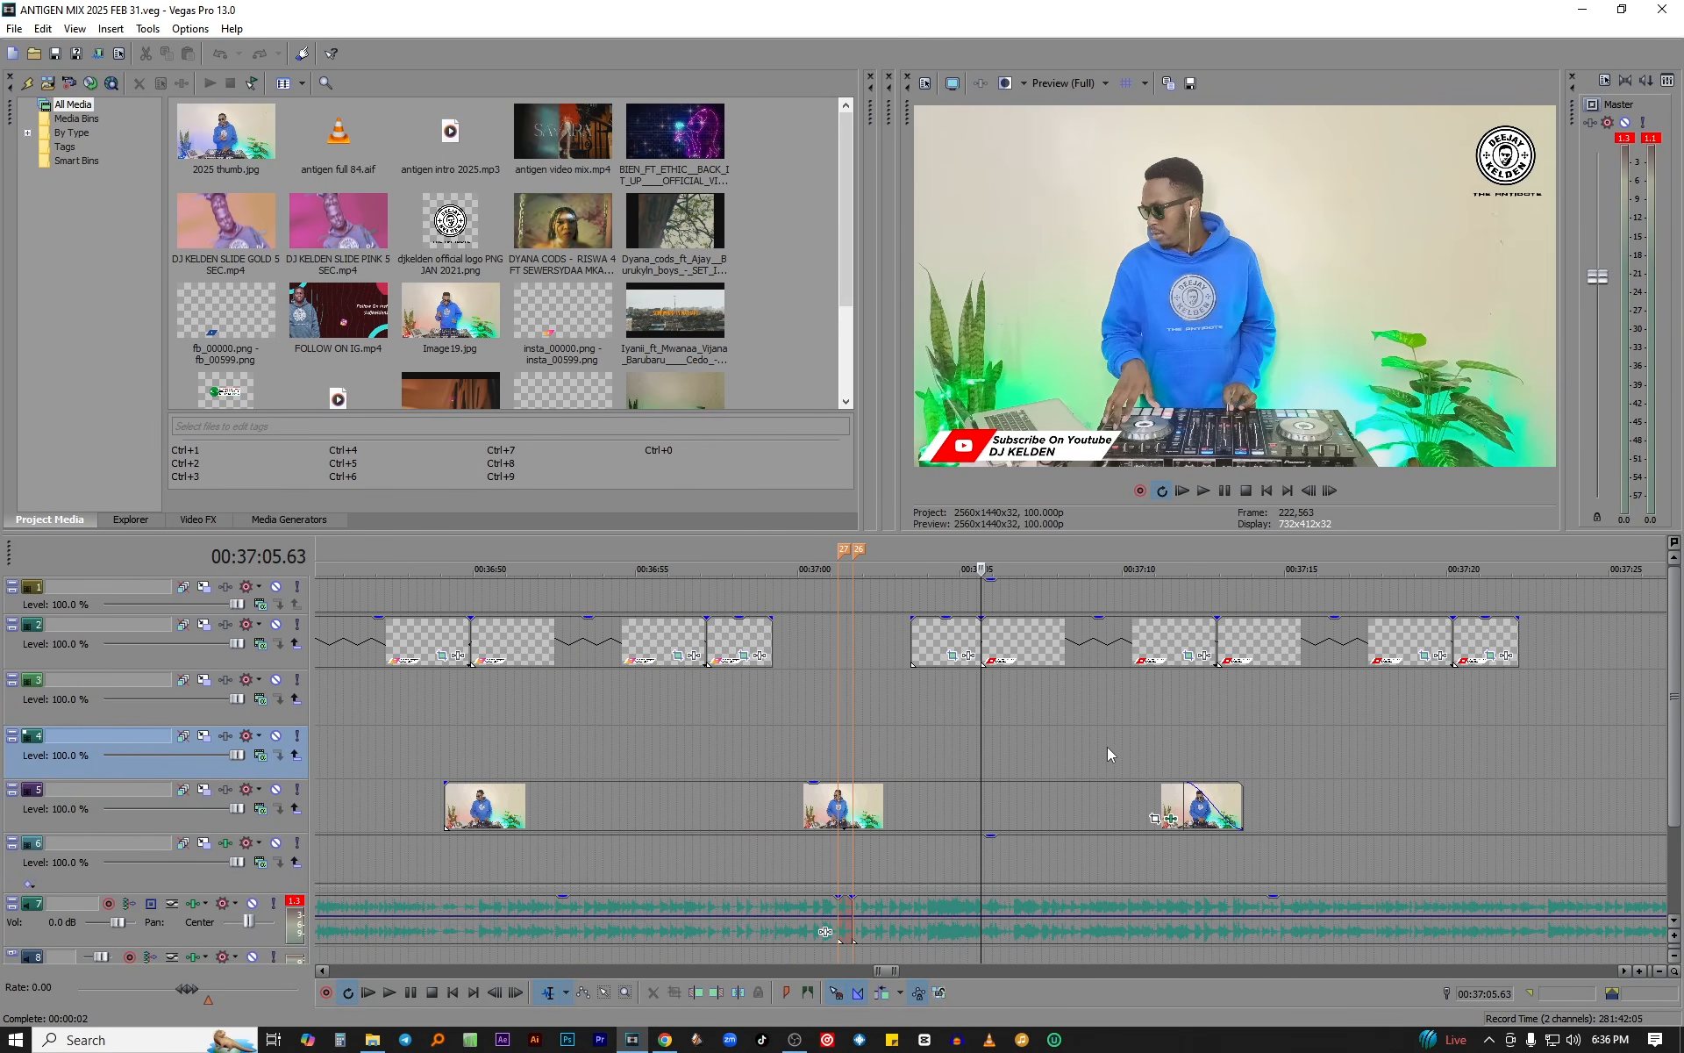
pyautogui.click(1242, 745)
pyautogui.scroll(3, 1243, 746)
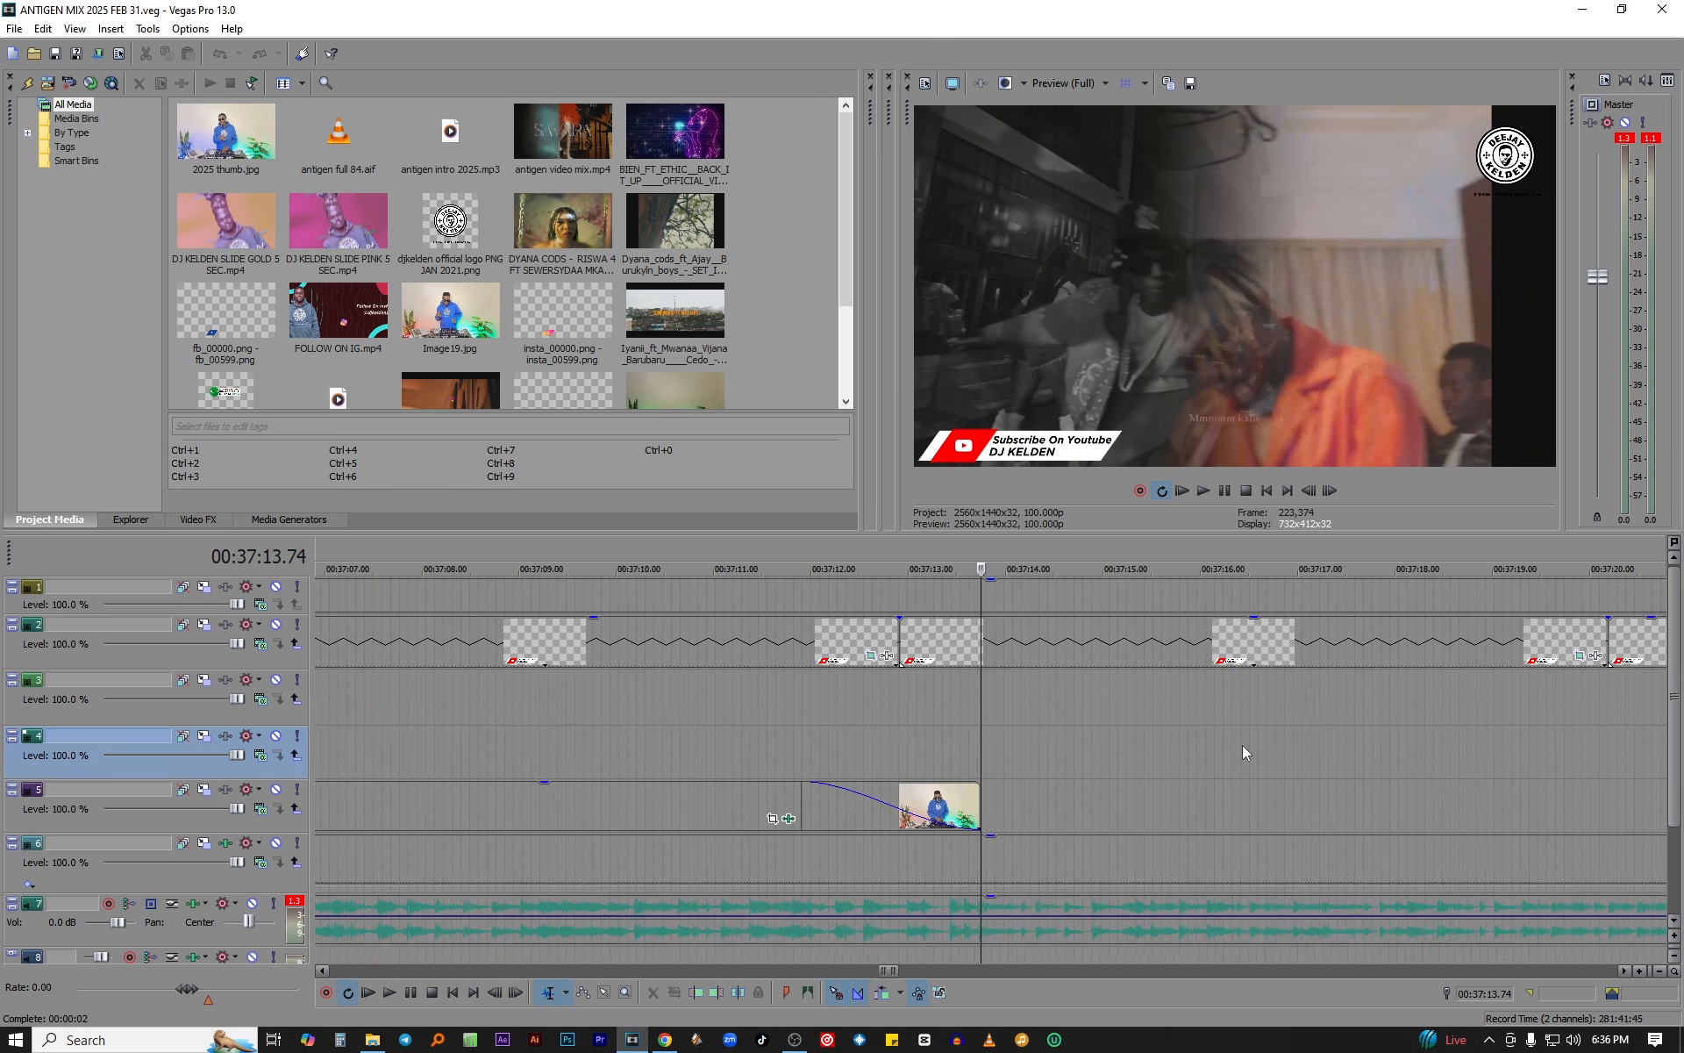
pyautogui.click(1006, 737)
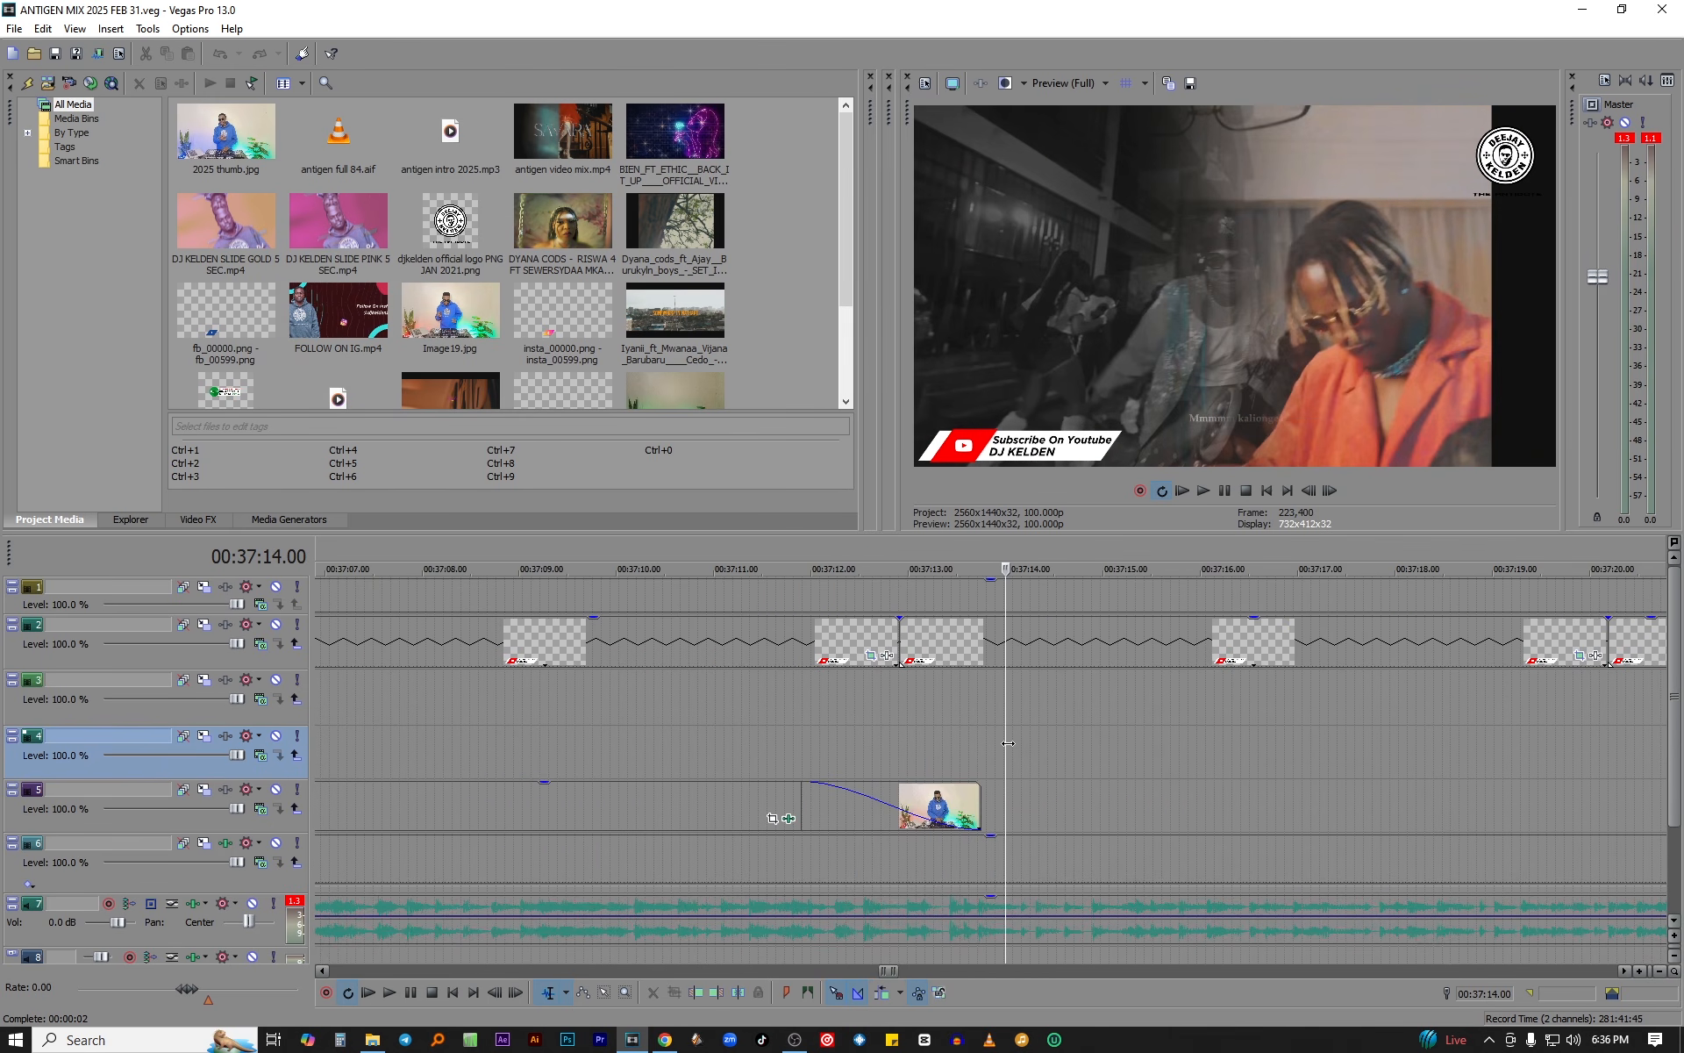
pyautogui.scroll(-4, 1051, 724)
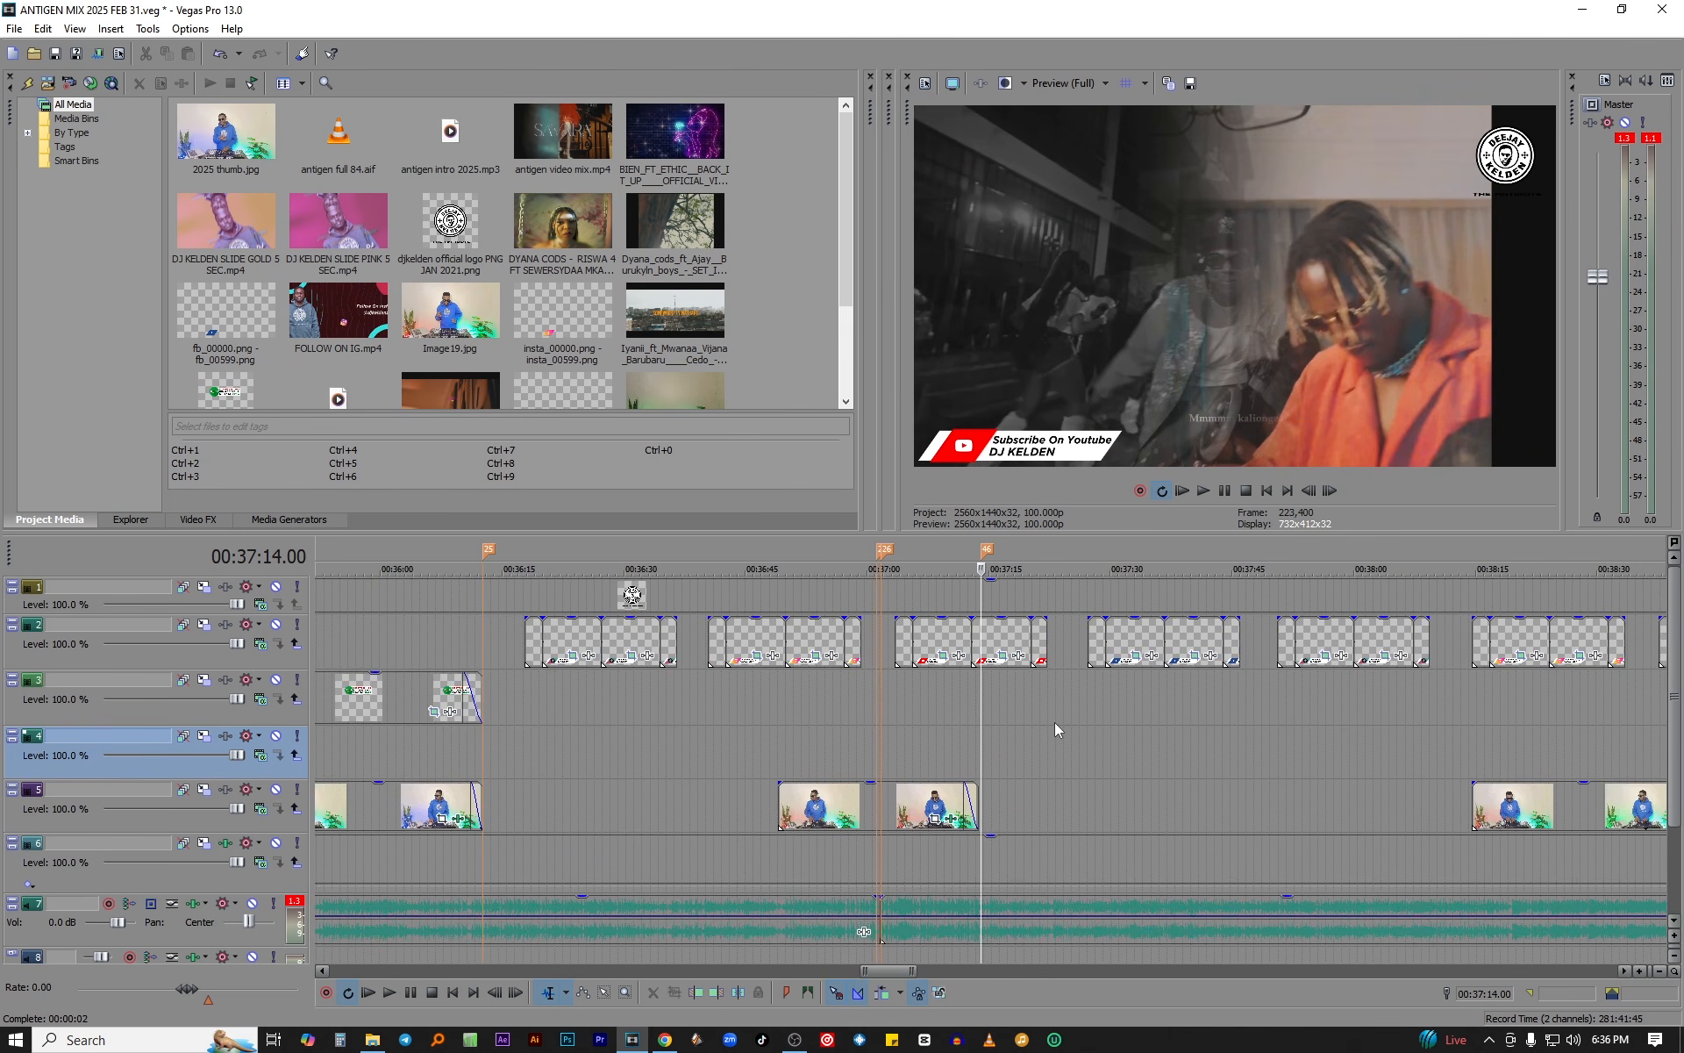
# - Place a second marker at 00:38:14.64, where the next DJ camera clip on track 5 begins
pyautogui.scroll(-3, 1055, 723)
pyautogui.click(1121, 735)
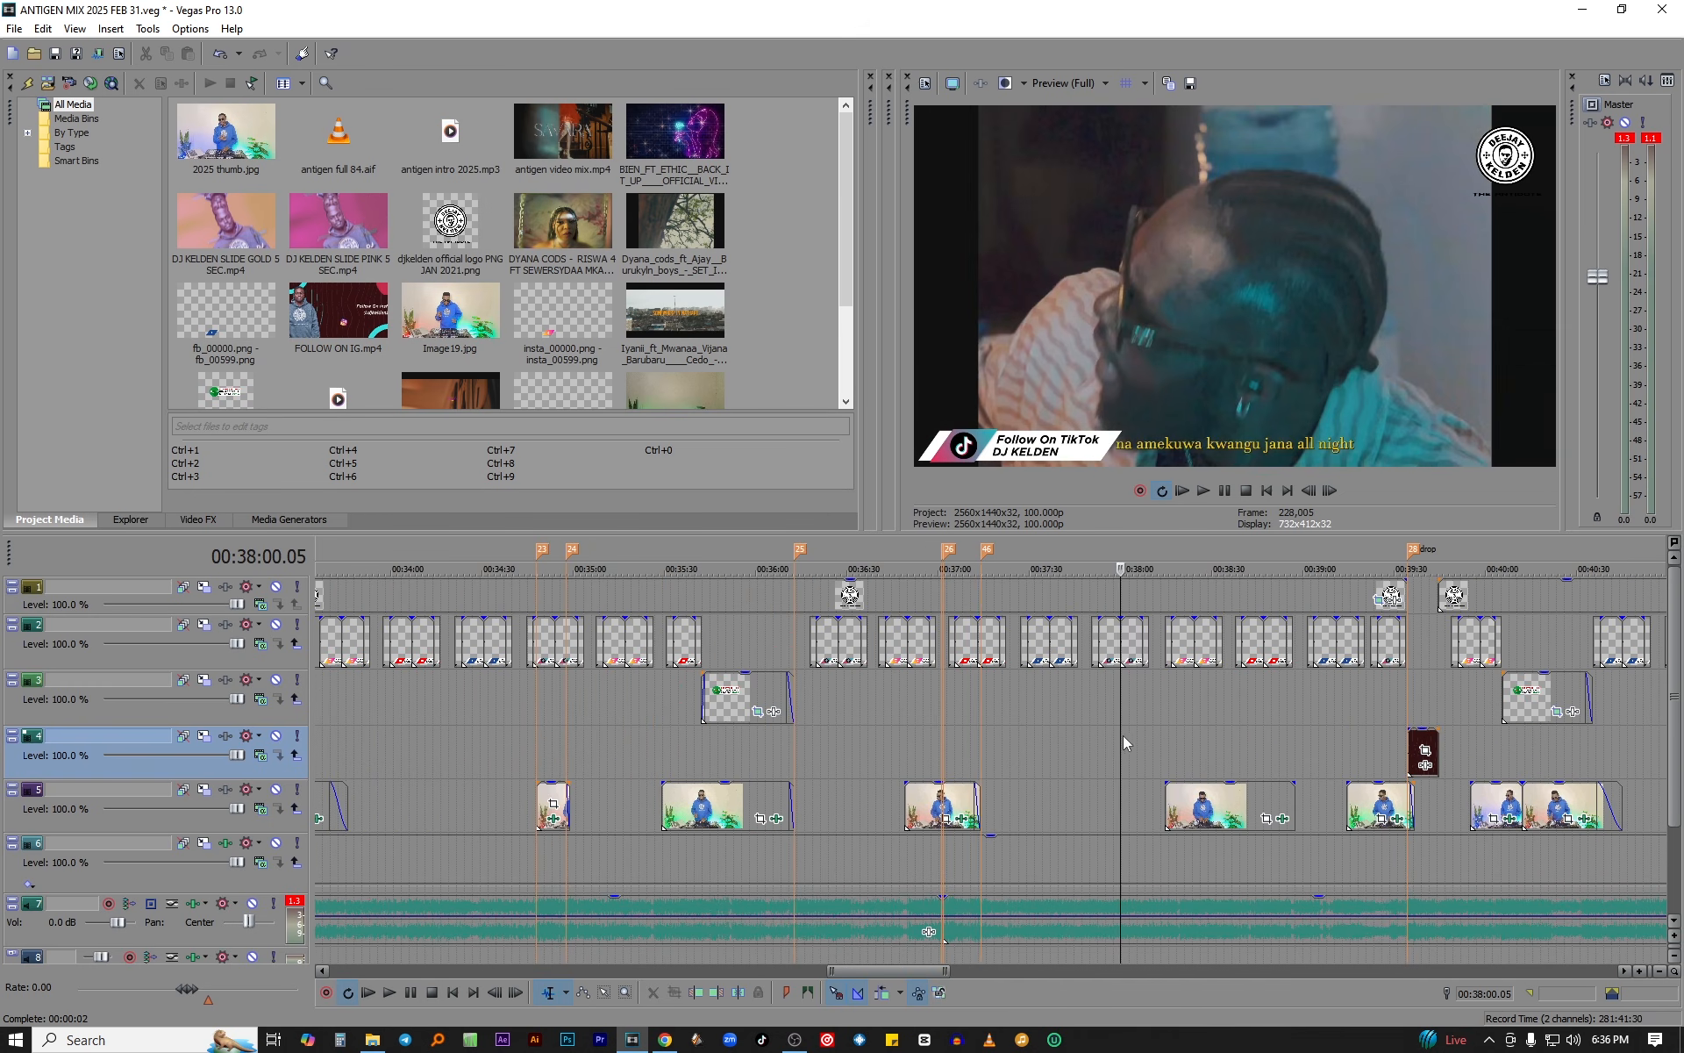
pyautogui.scroll(3, 1123, 735)
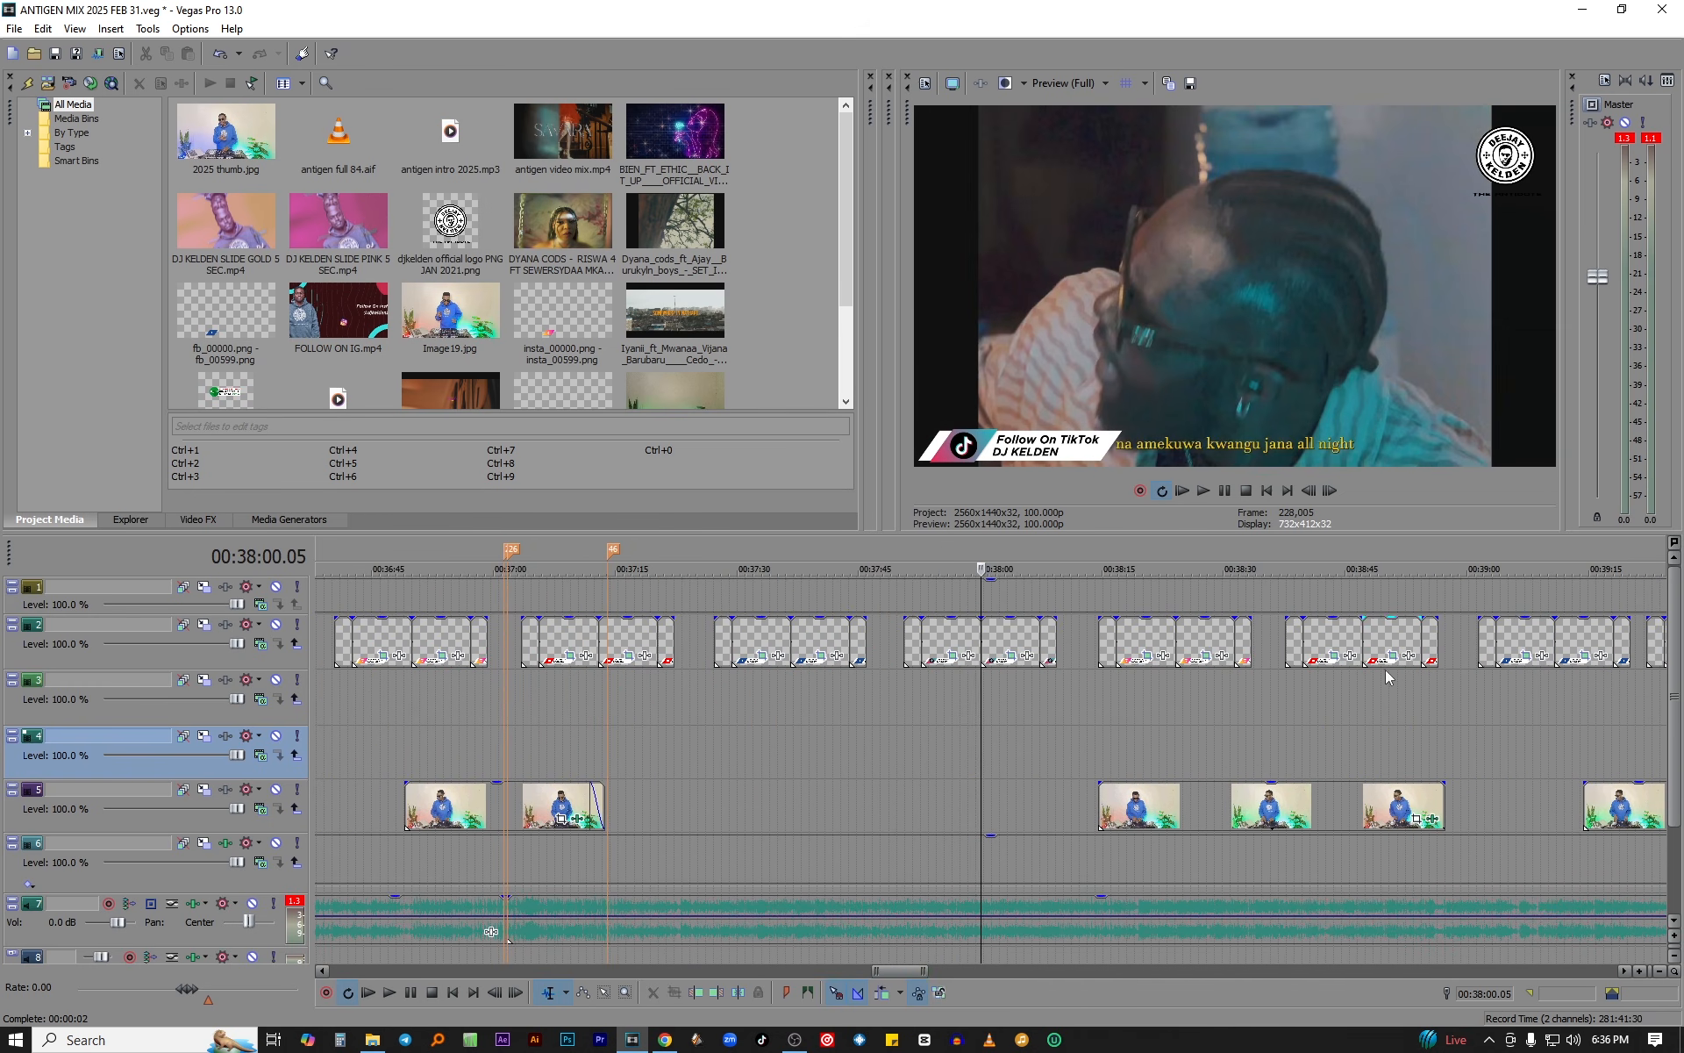
pyautogui.click(1111, 730)
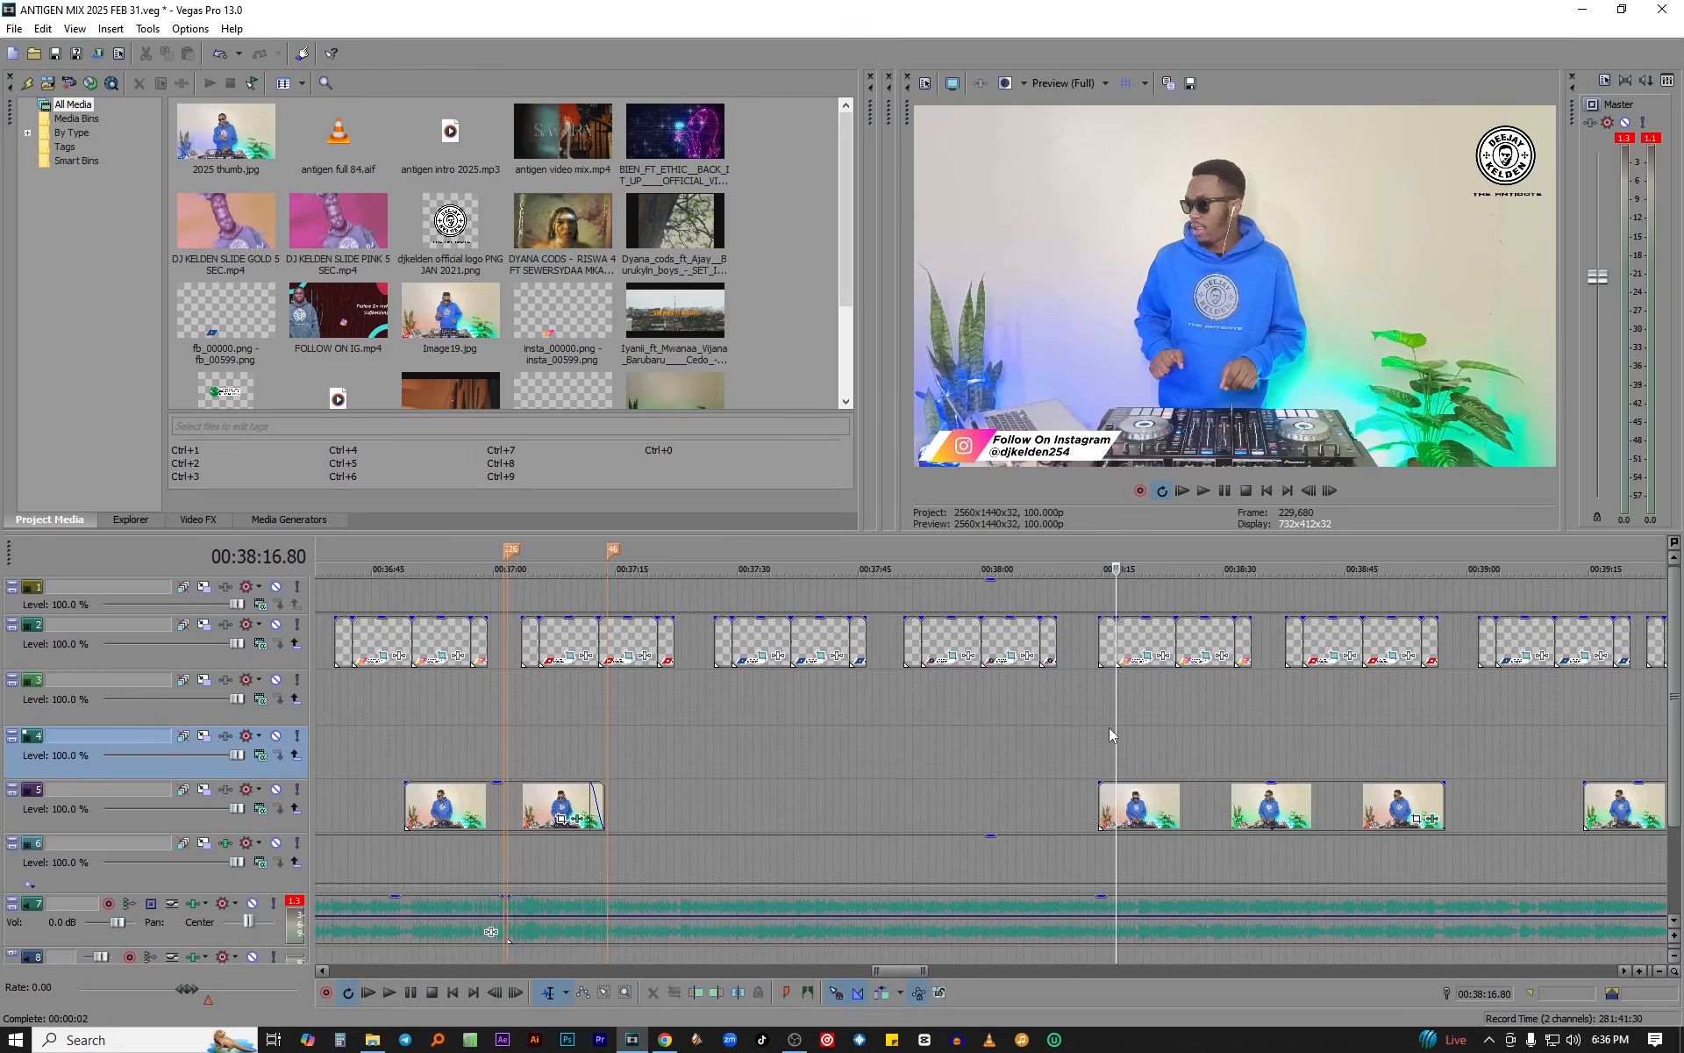
pyautogui.click(1098, 728)
pyautogui.press('m')
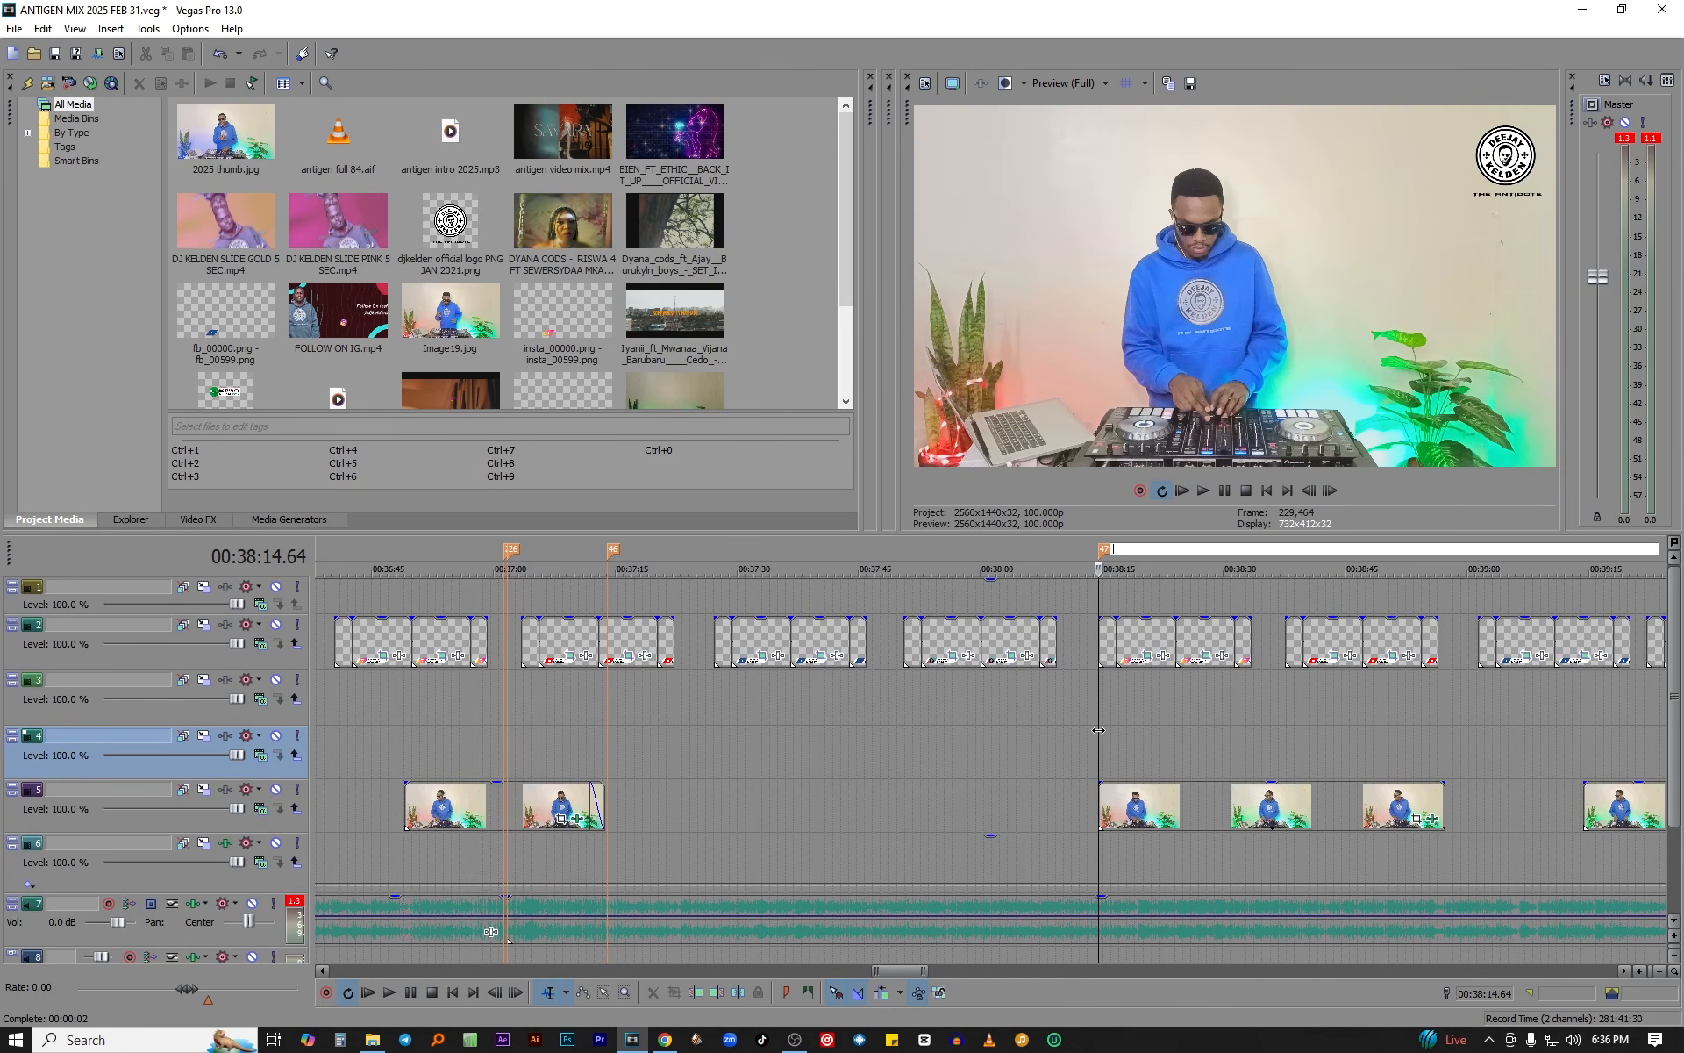
# - Review the uncovered music video between the two new markers and the DJ camera clip that precedes it
pyautogui.click(934, 719)
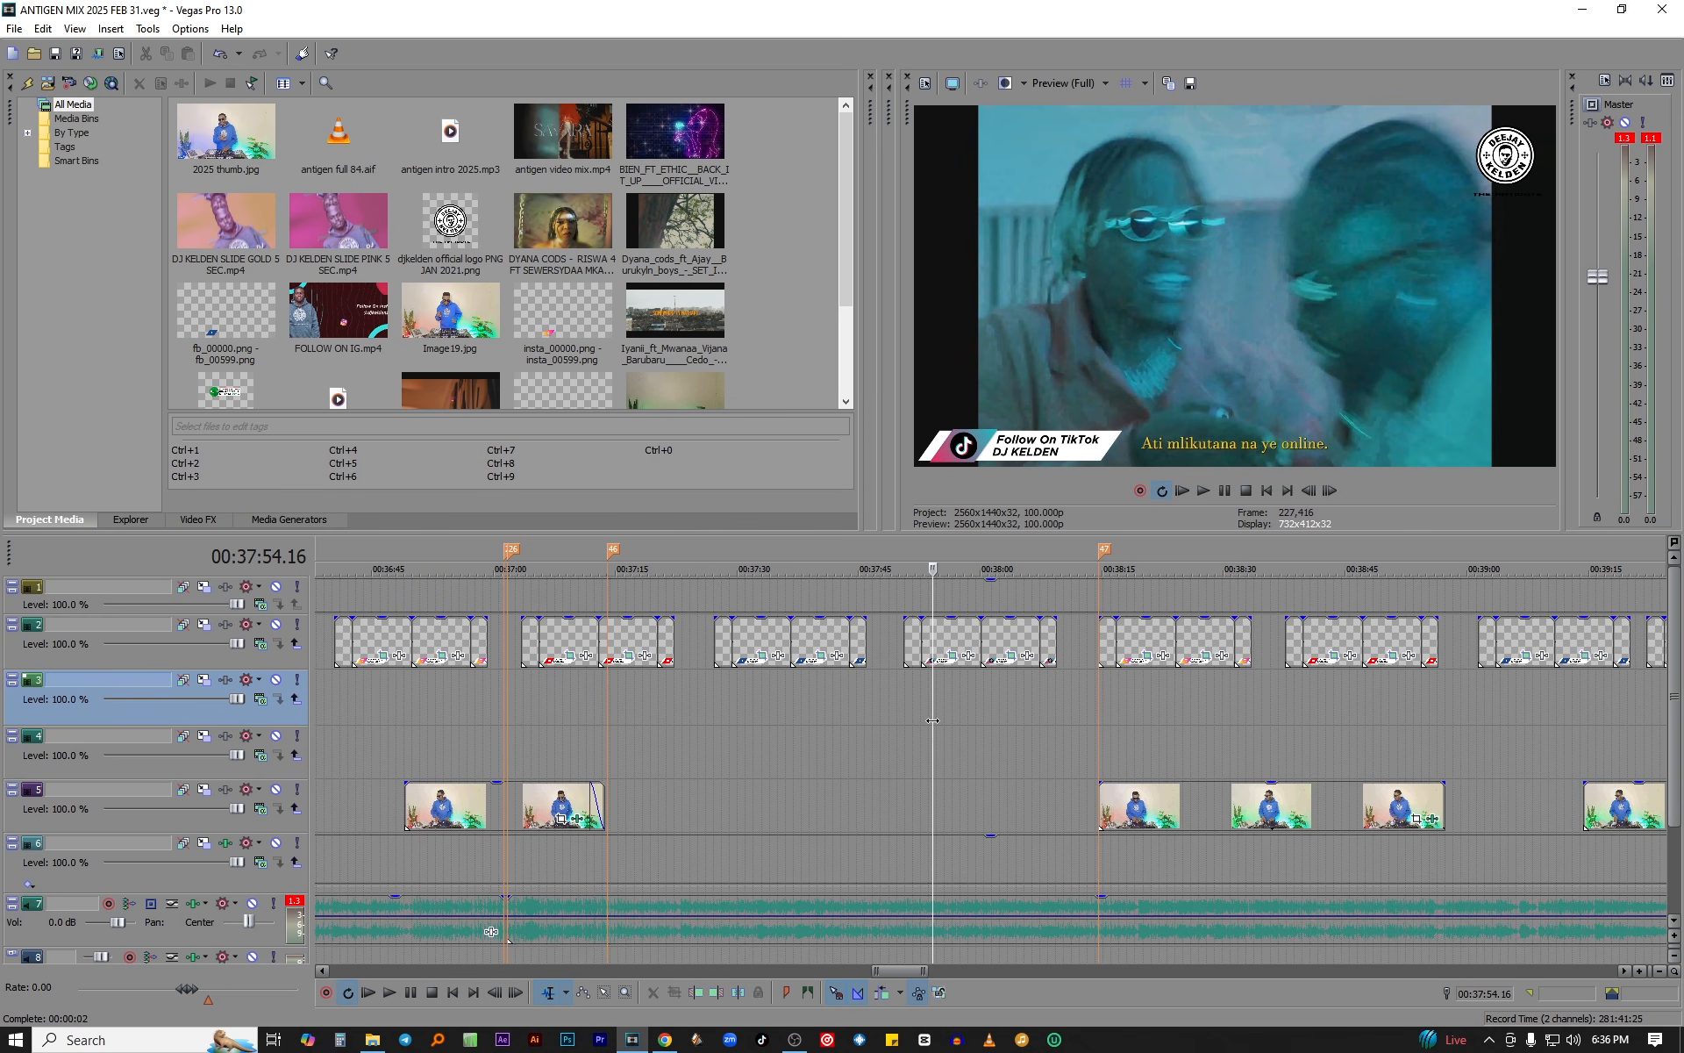
pyautogui.click(807, 755)
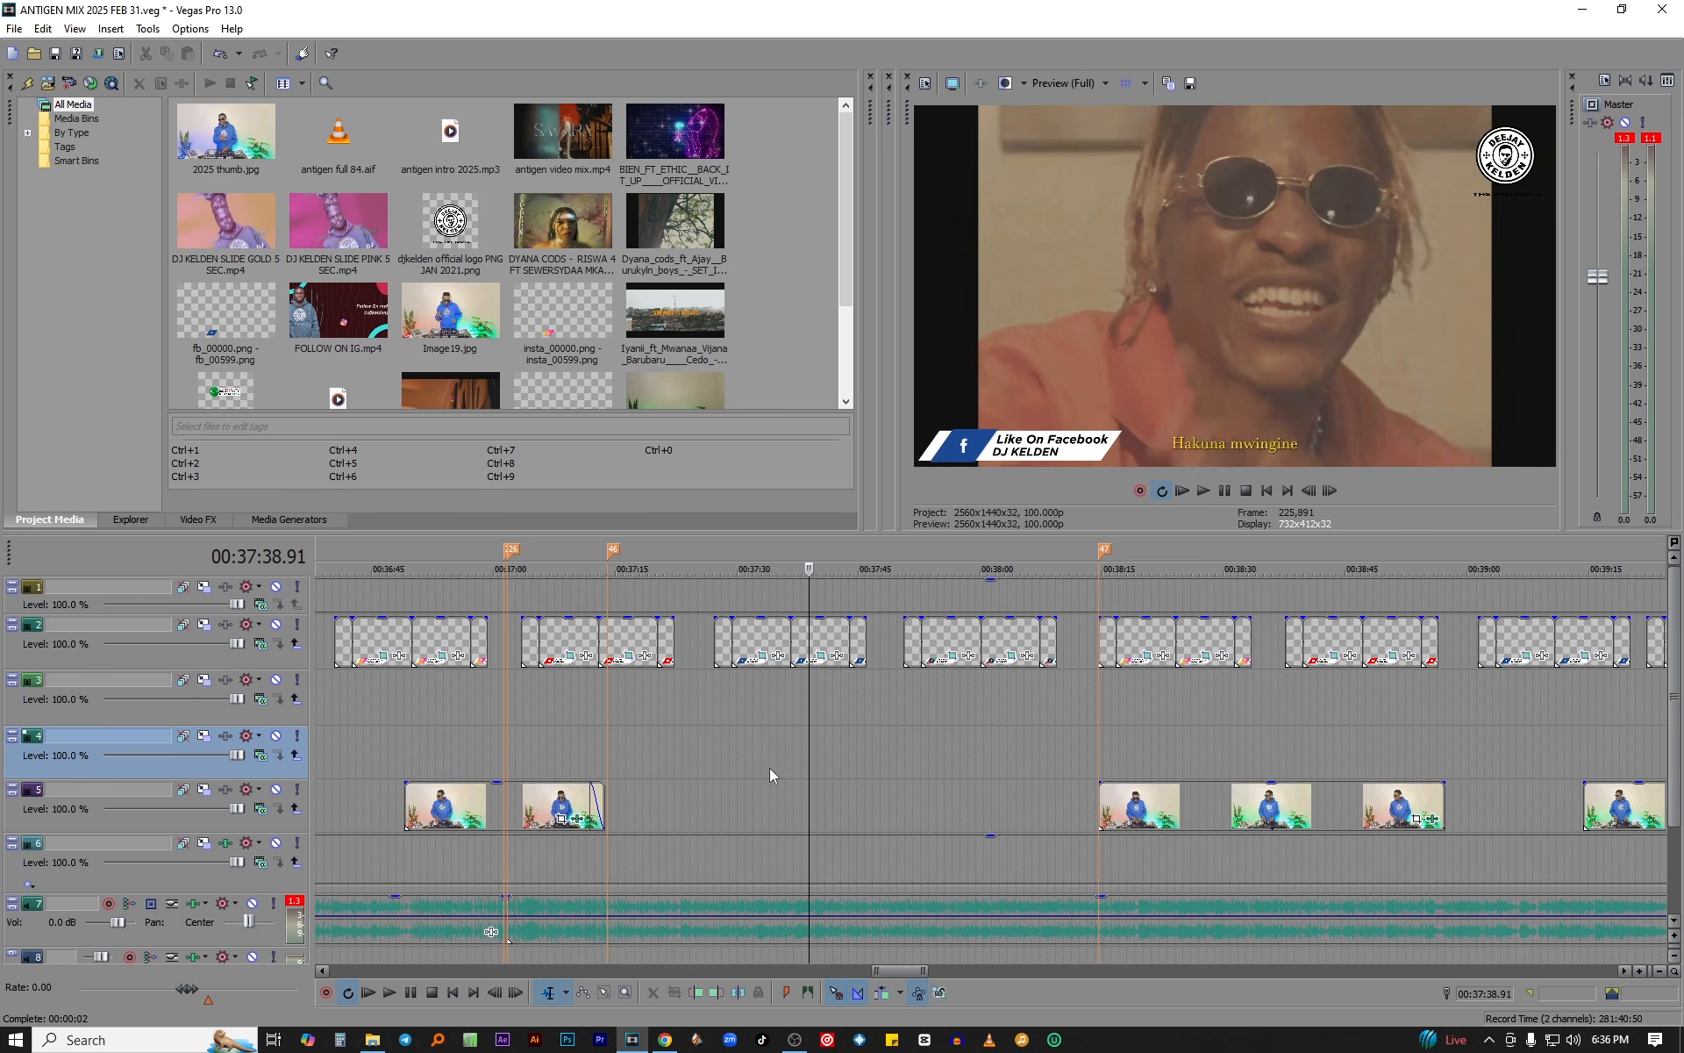
pyautogui.click(530, 816)
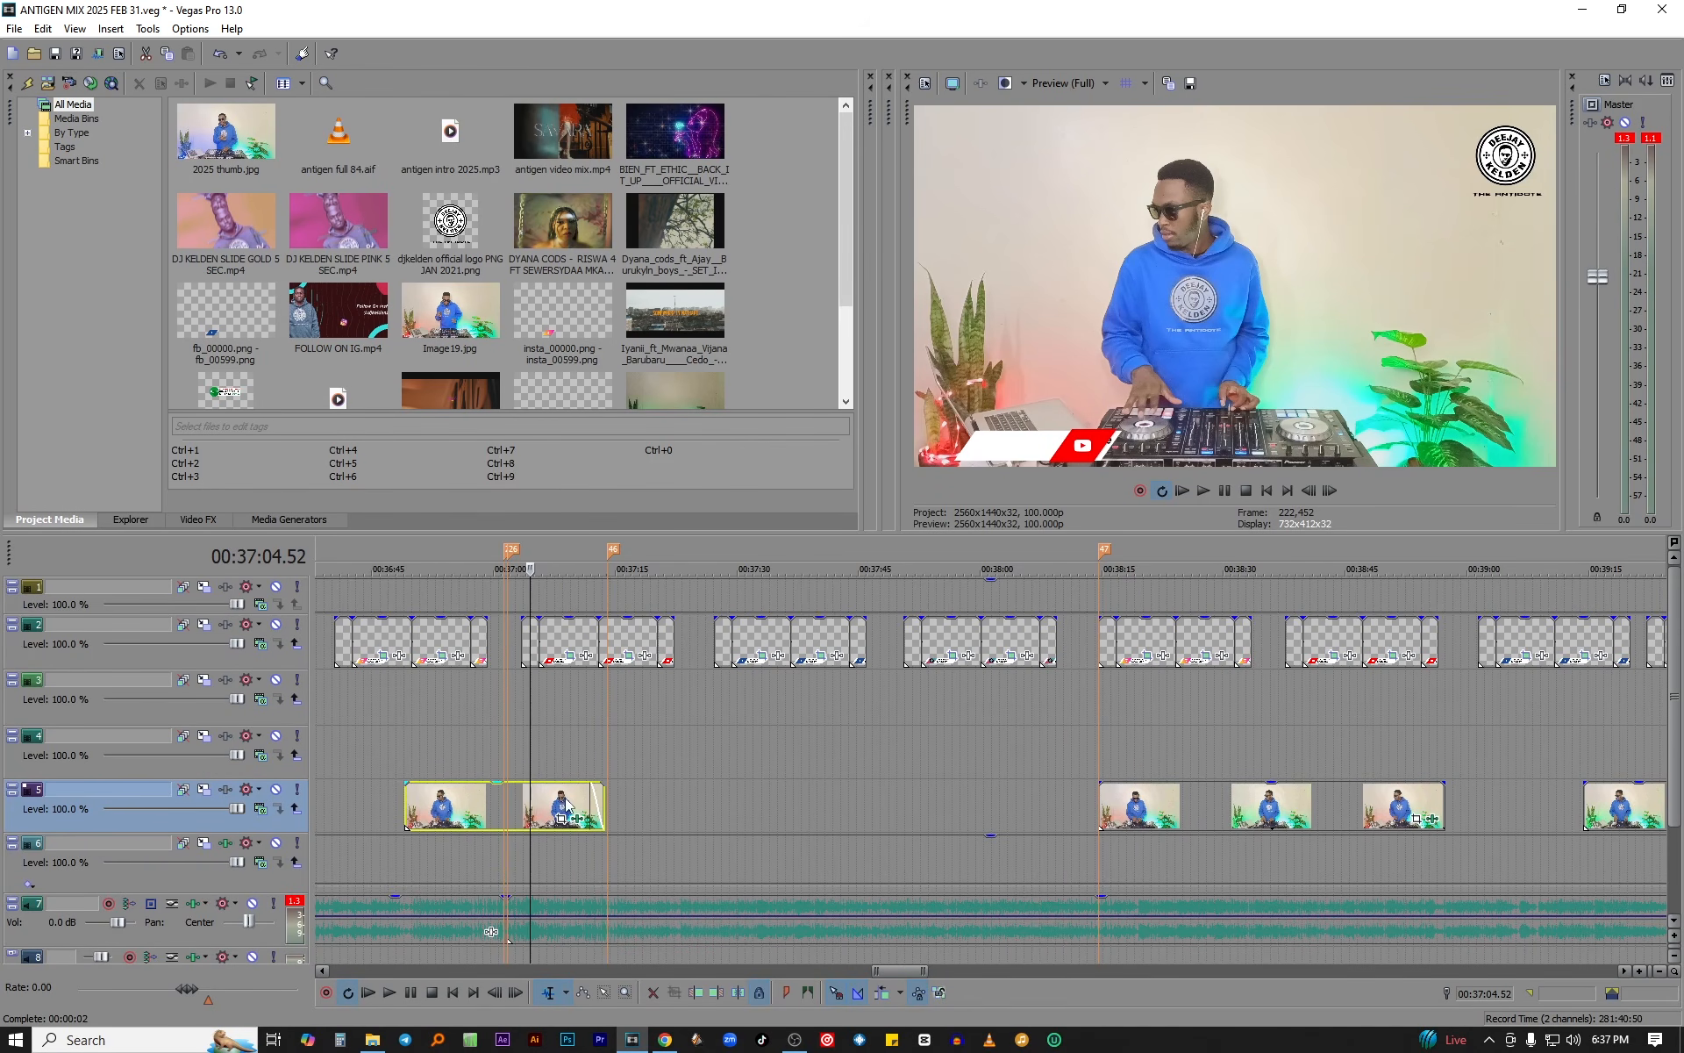
pyautogui.moveTo(808, 788); pyautogui.dragTo(816, 772)
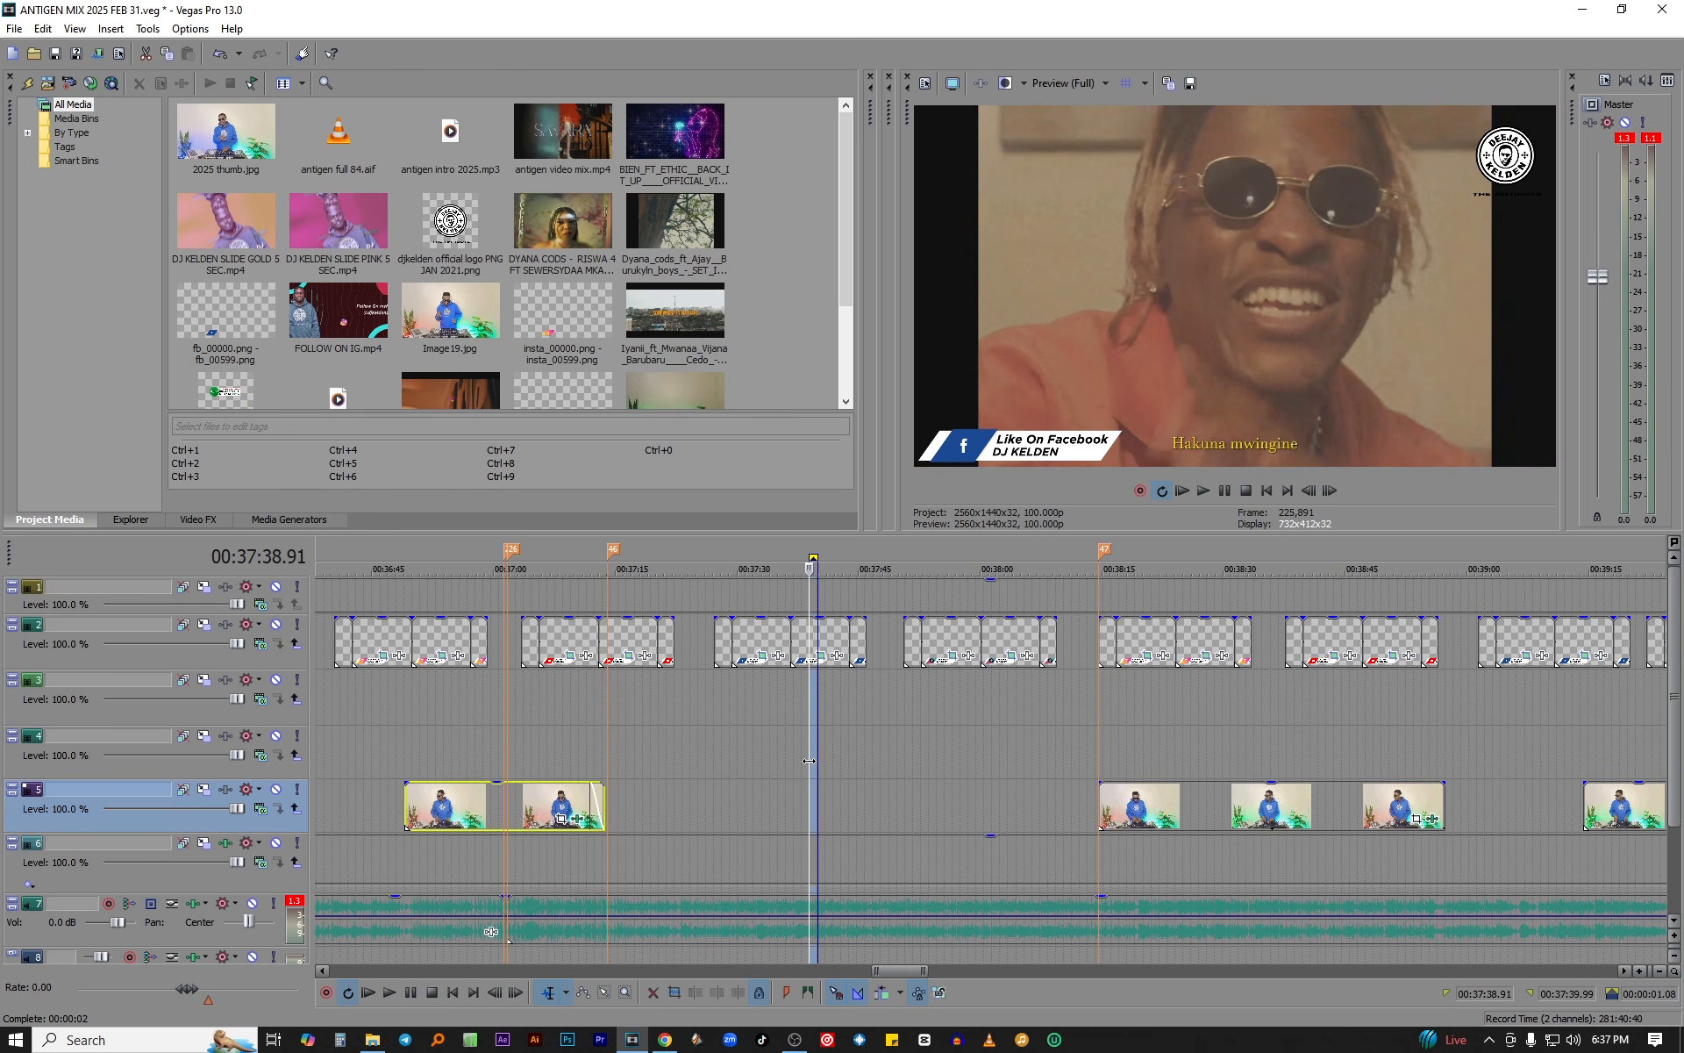
pyautogui.click(811, 780)
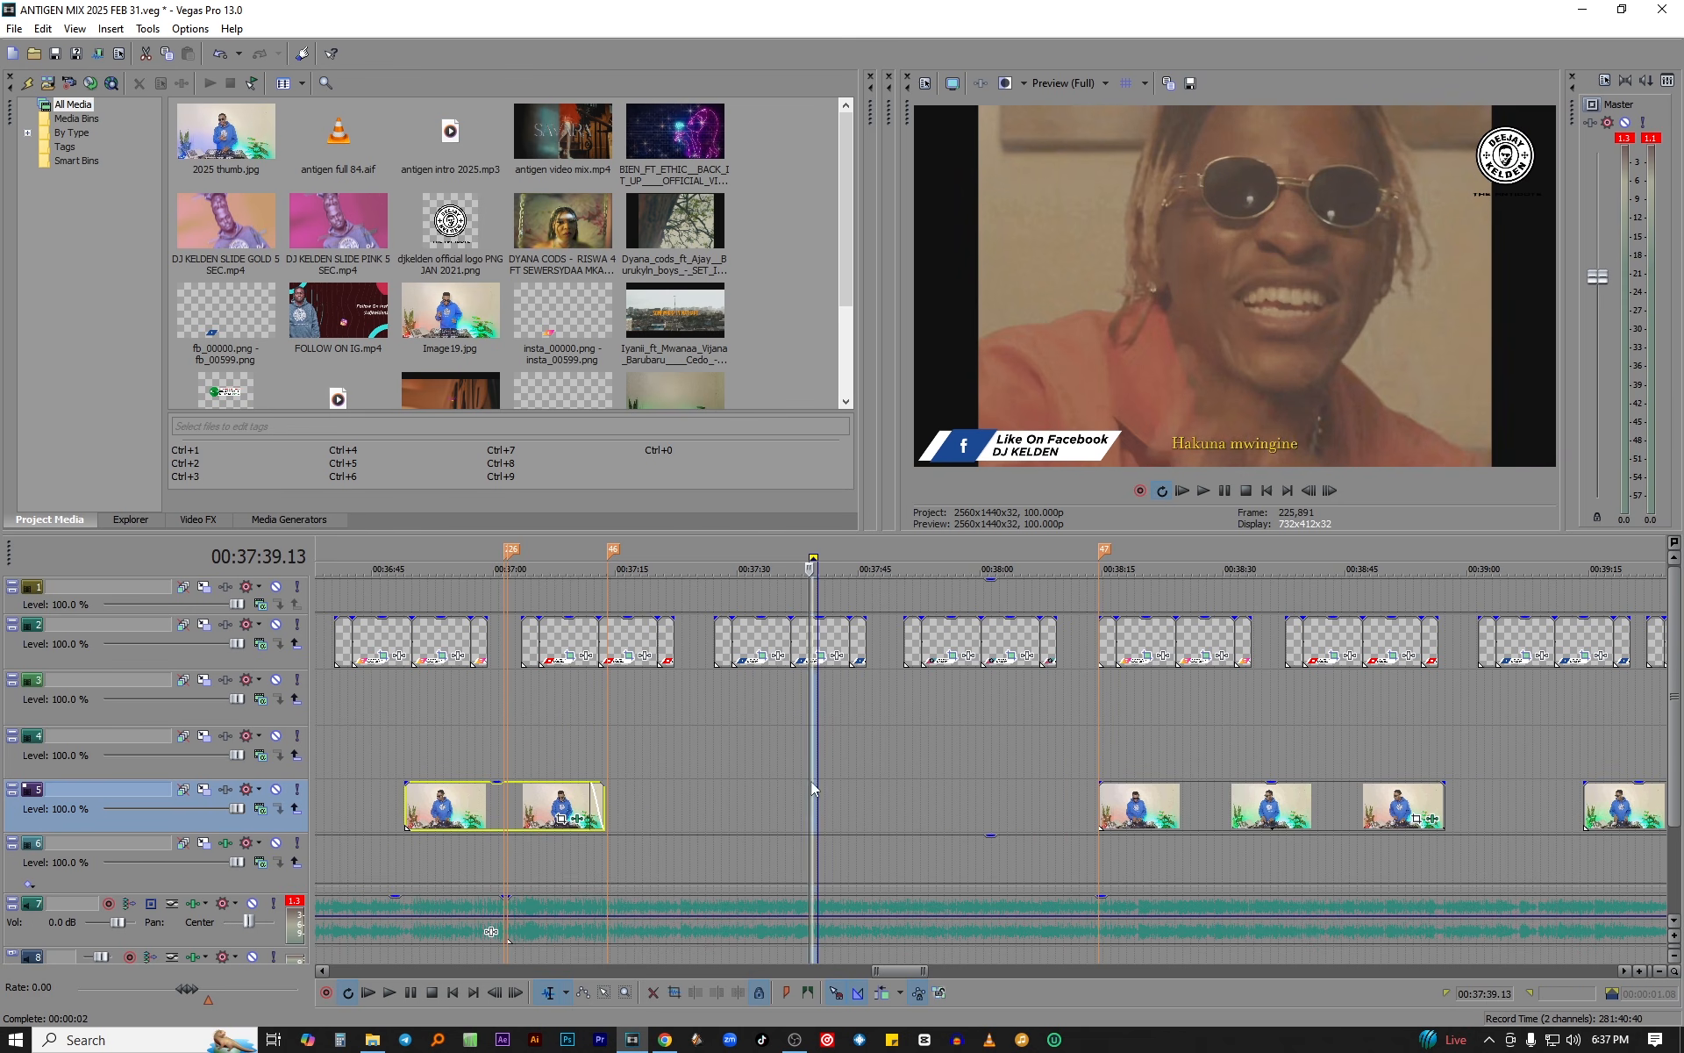
pyautogui.click(761, 786)
pyautogui.click(648, 775)
pyautogui.click(935, 772)
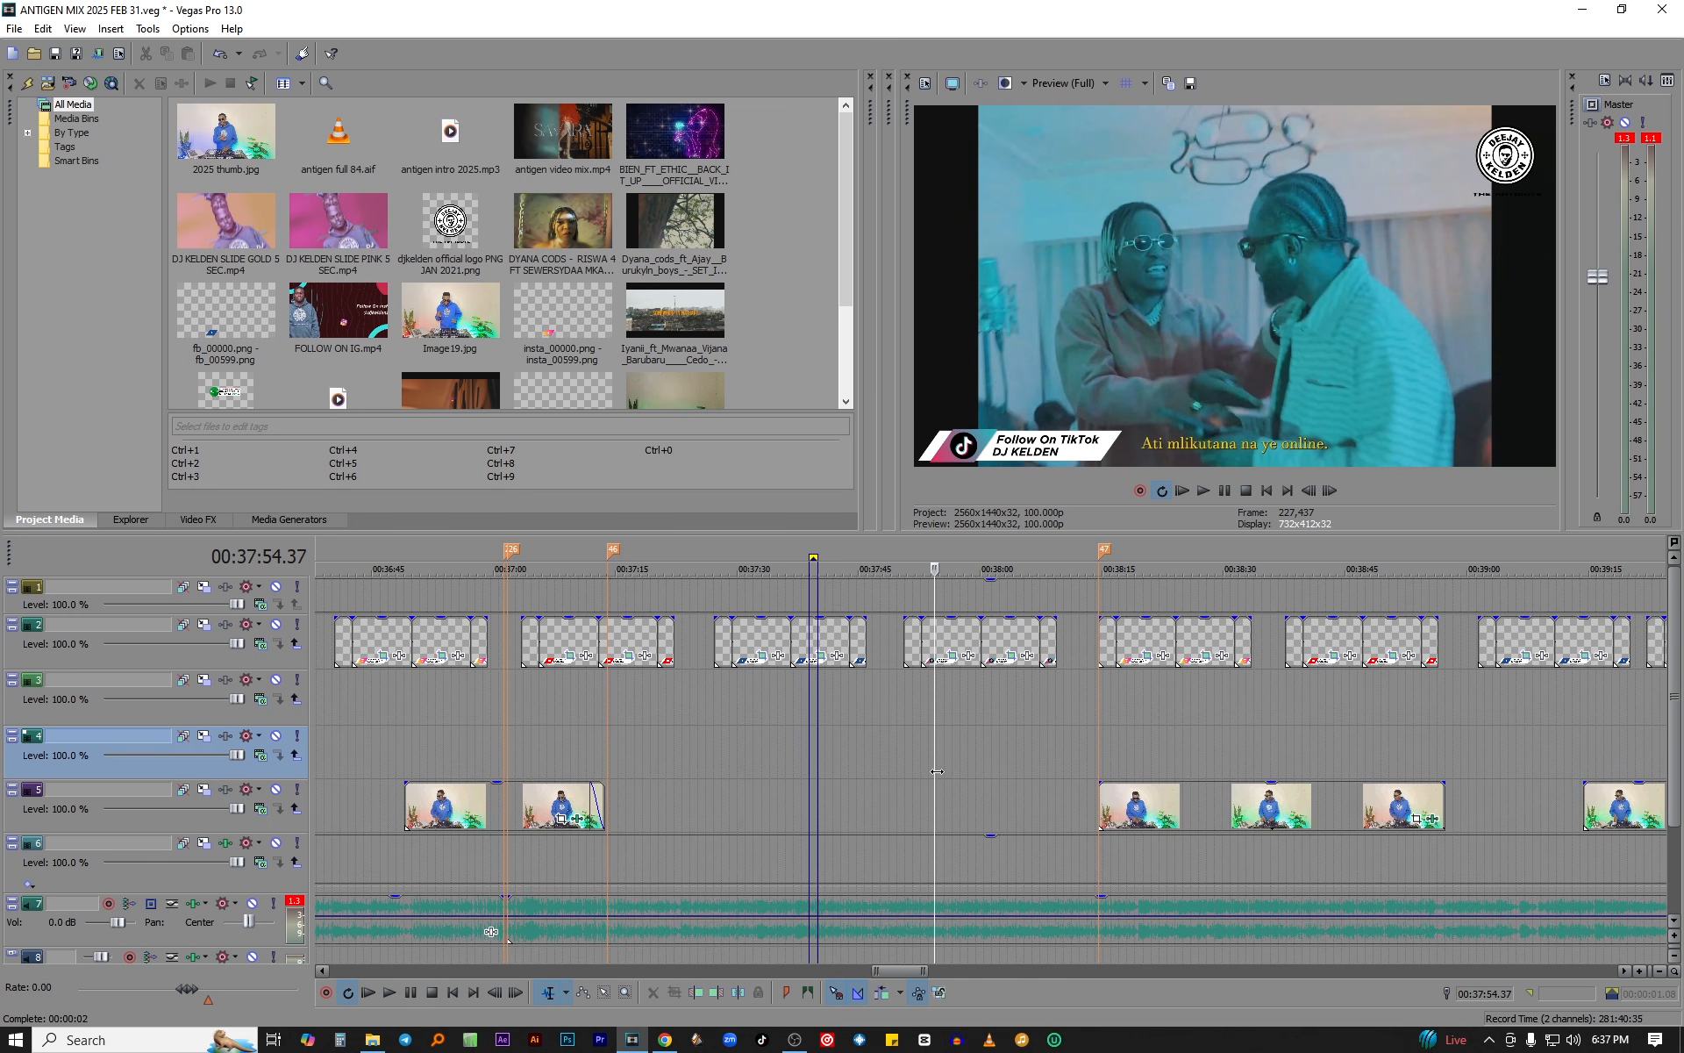
# - Unlock the DJ camera clip before the first new marker on track 5, extend its end about 59 seconds toward the second, and preview the covered span
pyautogui.click(563, 804)
pyautogui.click(762, 993)
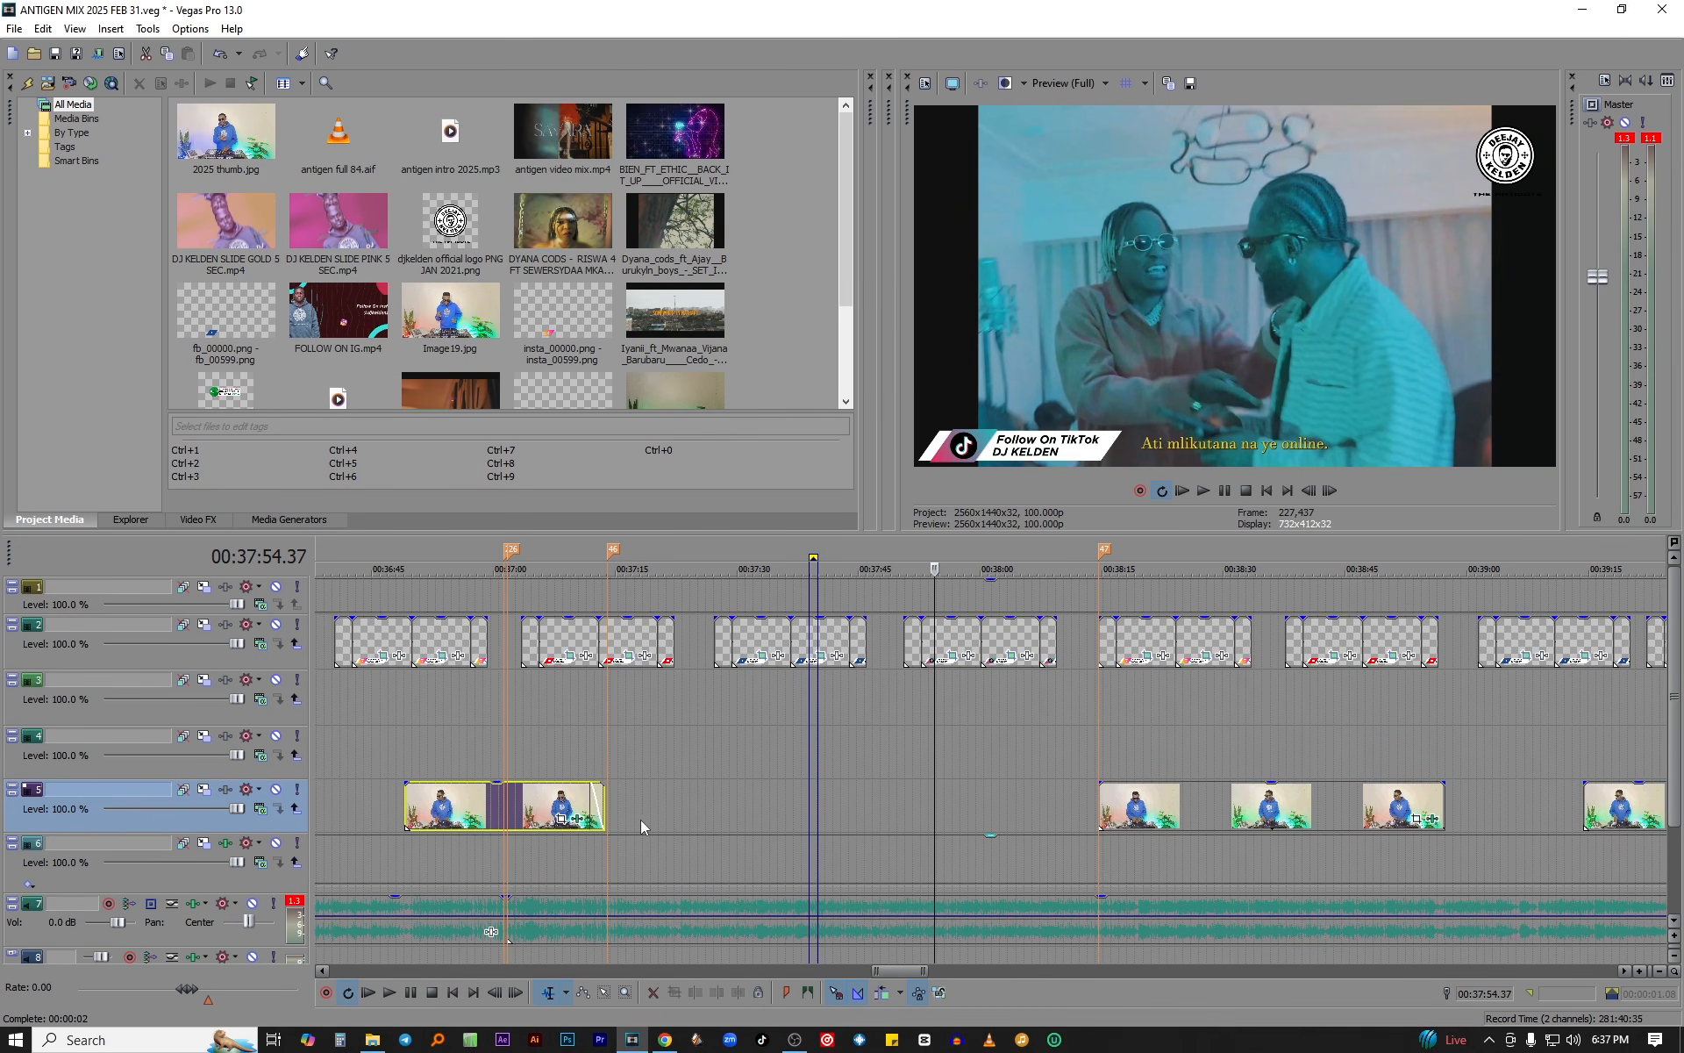
pyautogui.moveTo(606, 805); pyautogui.dragTo(1086, 798)
pyautogui.click(1018, 730)
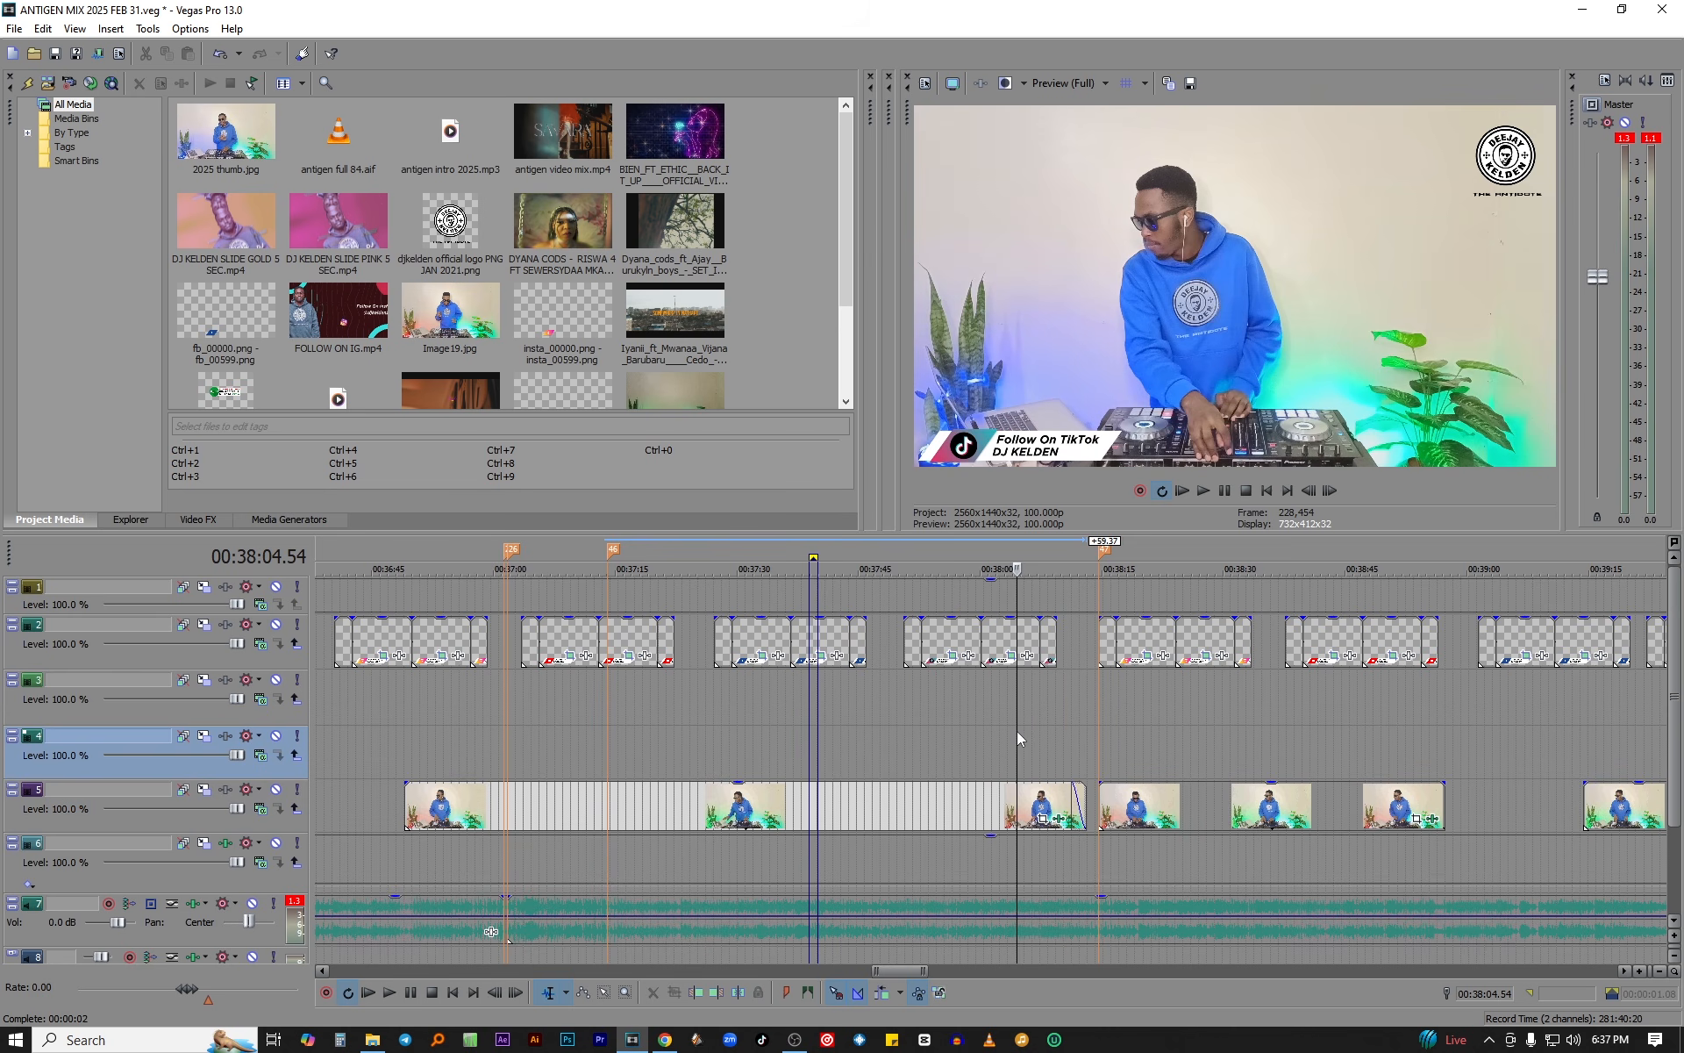
pyautogui.click(900, 721)
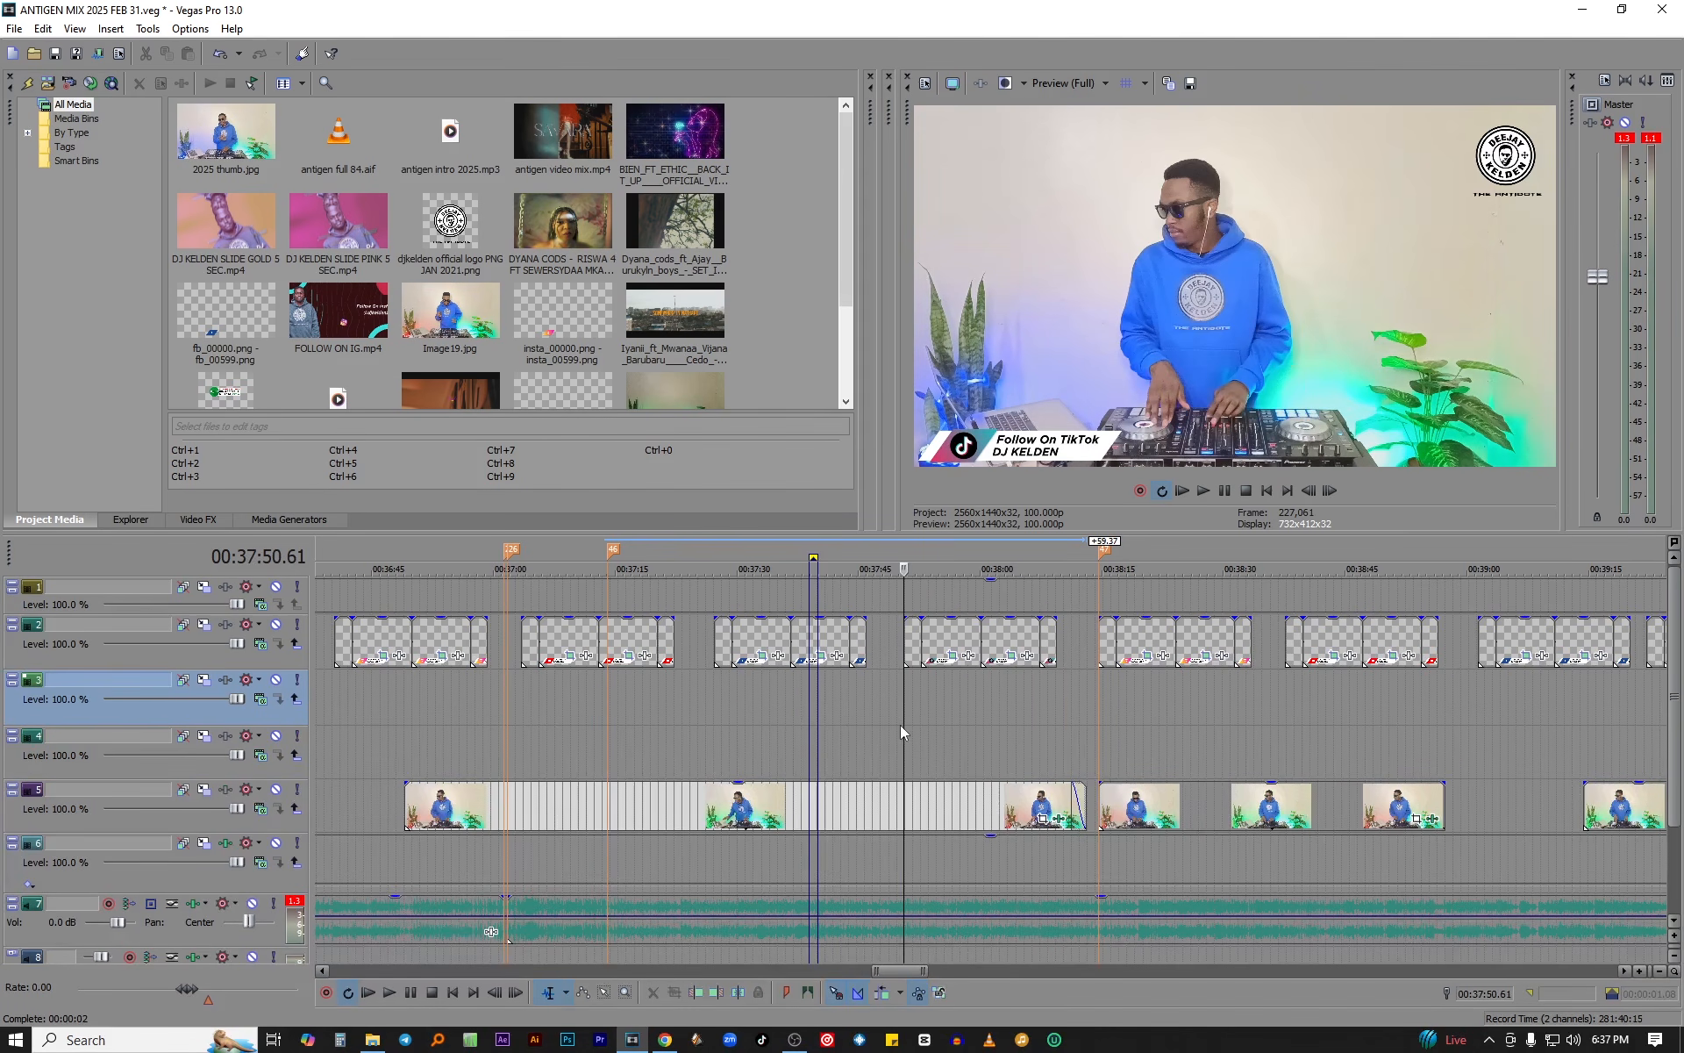
# - Preview the extended DJ camera clip on track 5 at several points before, within and beyond the first half of the covered span
pyautogui.click(692, 705)
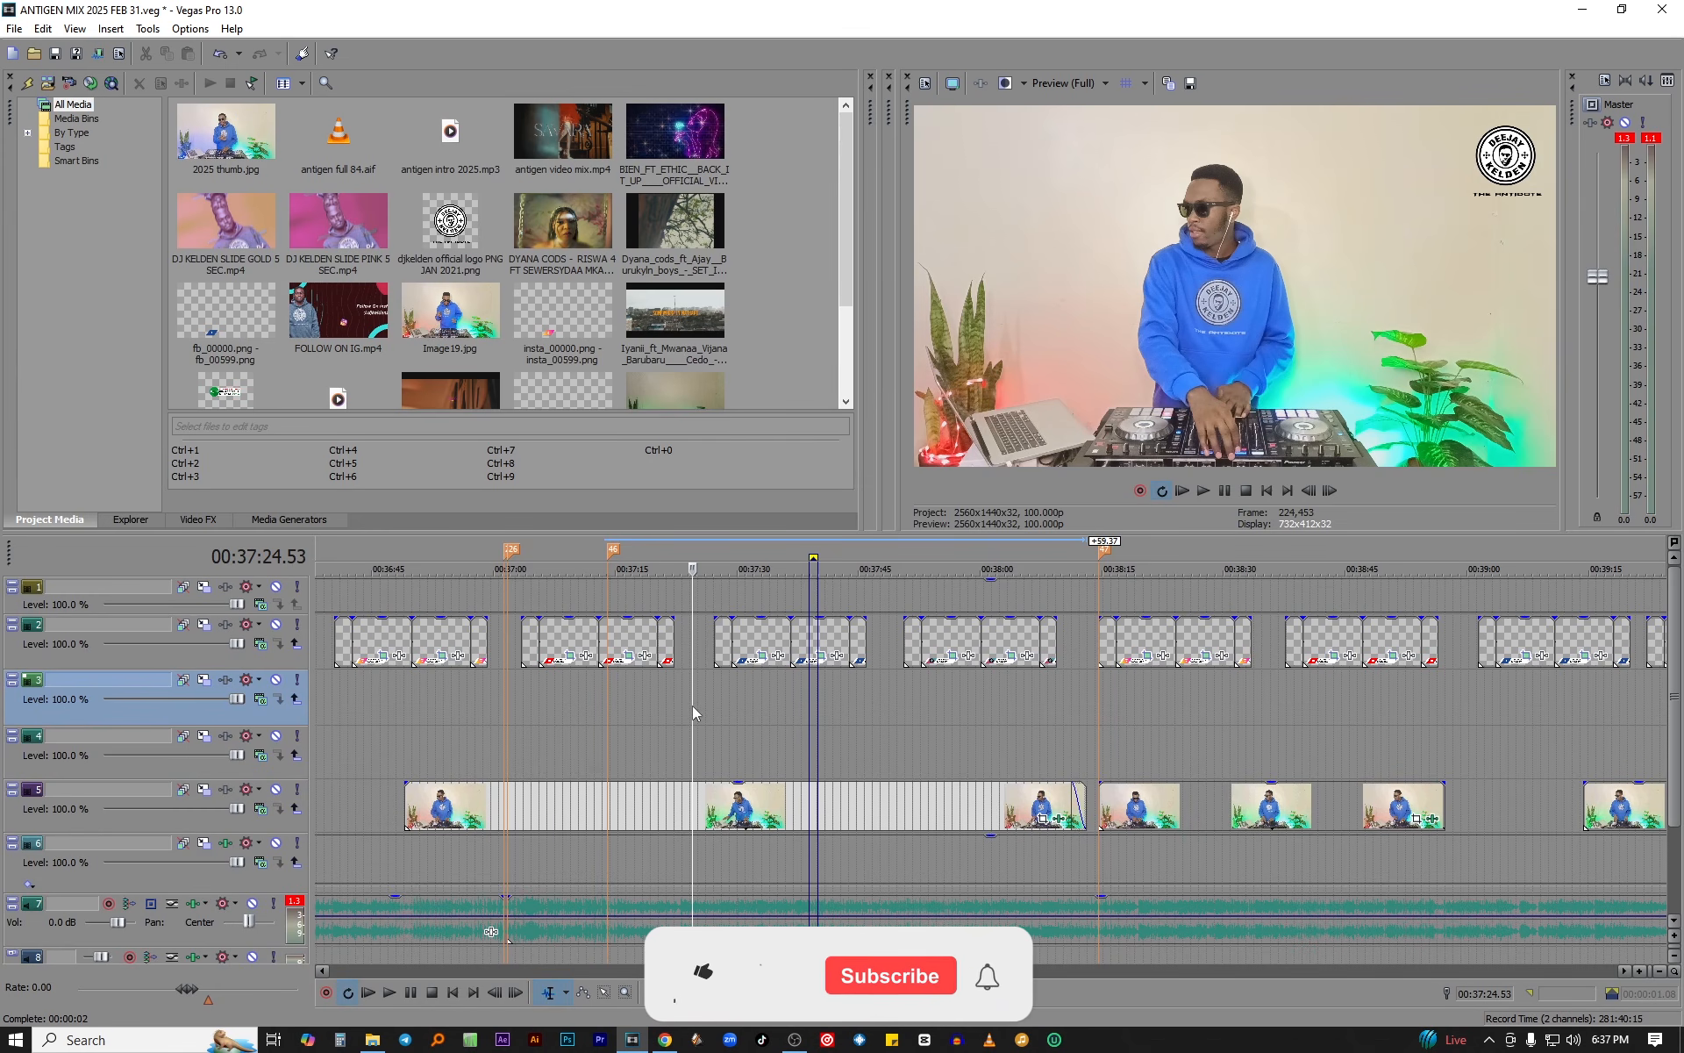
pyautogui.click(754, 730)
pyautogui.click(929, 722)
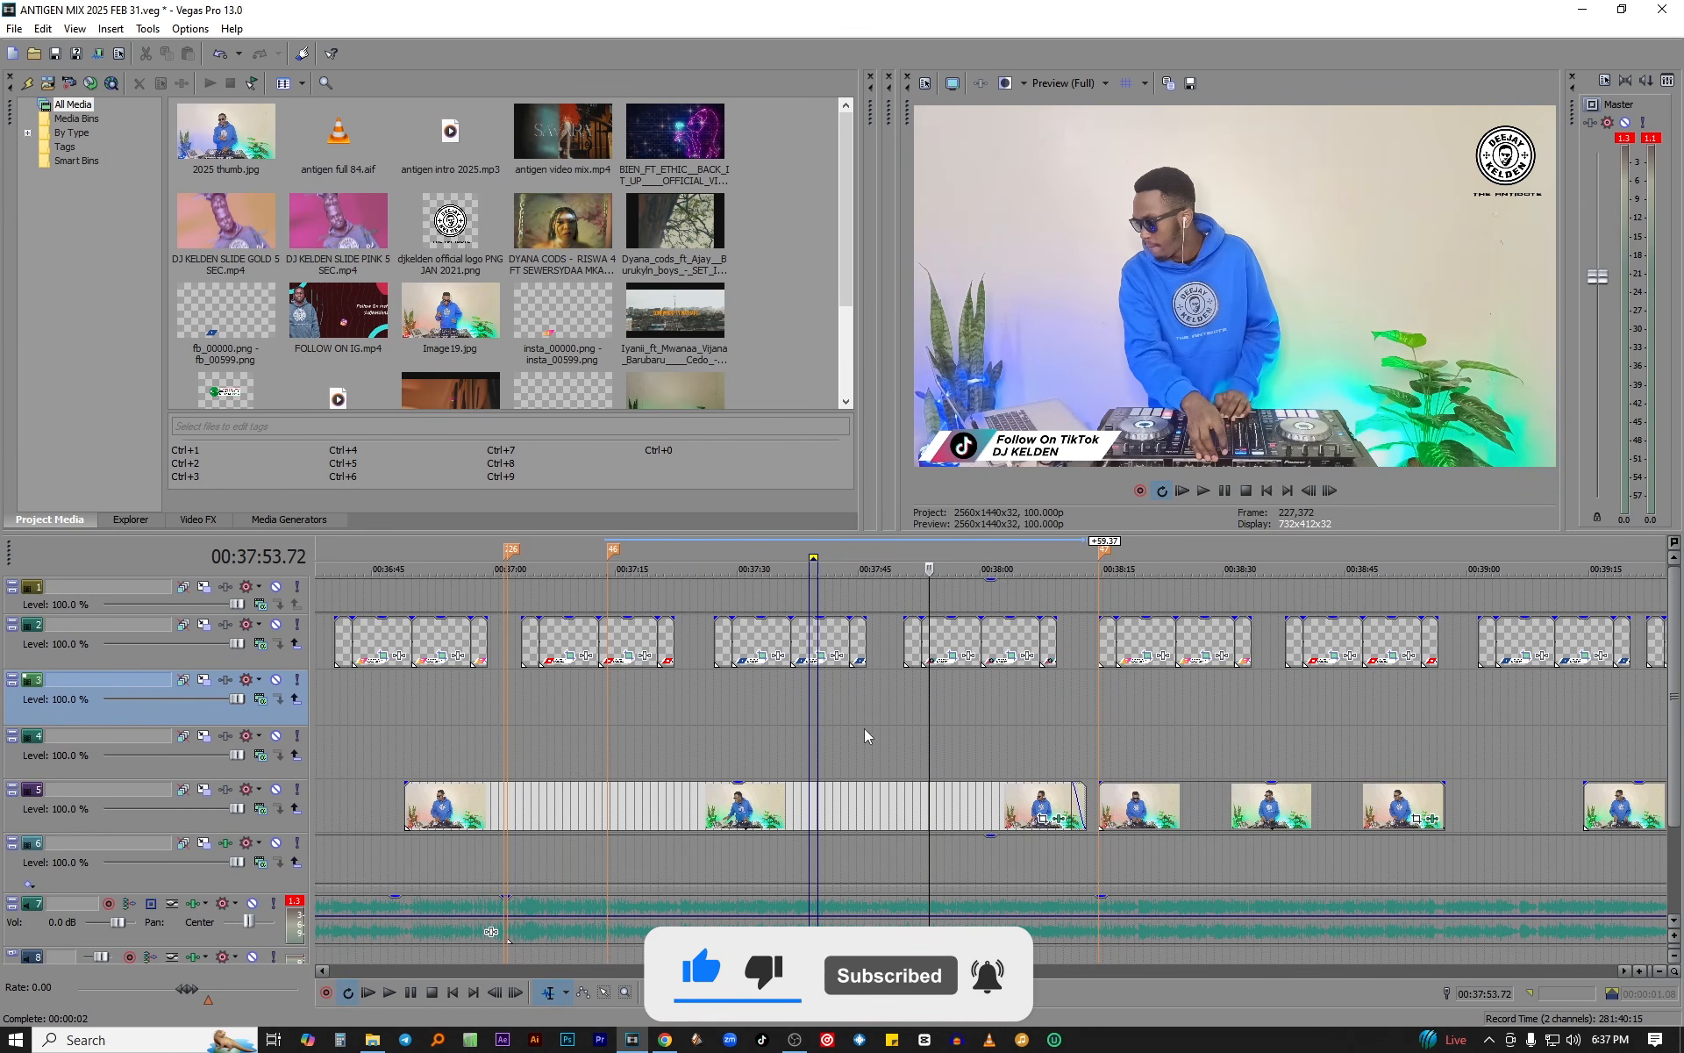
pyautogui.click(693, 745)
pyautogui.click(560, 734)
pyautogui.click(446, 734)
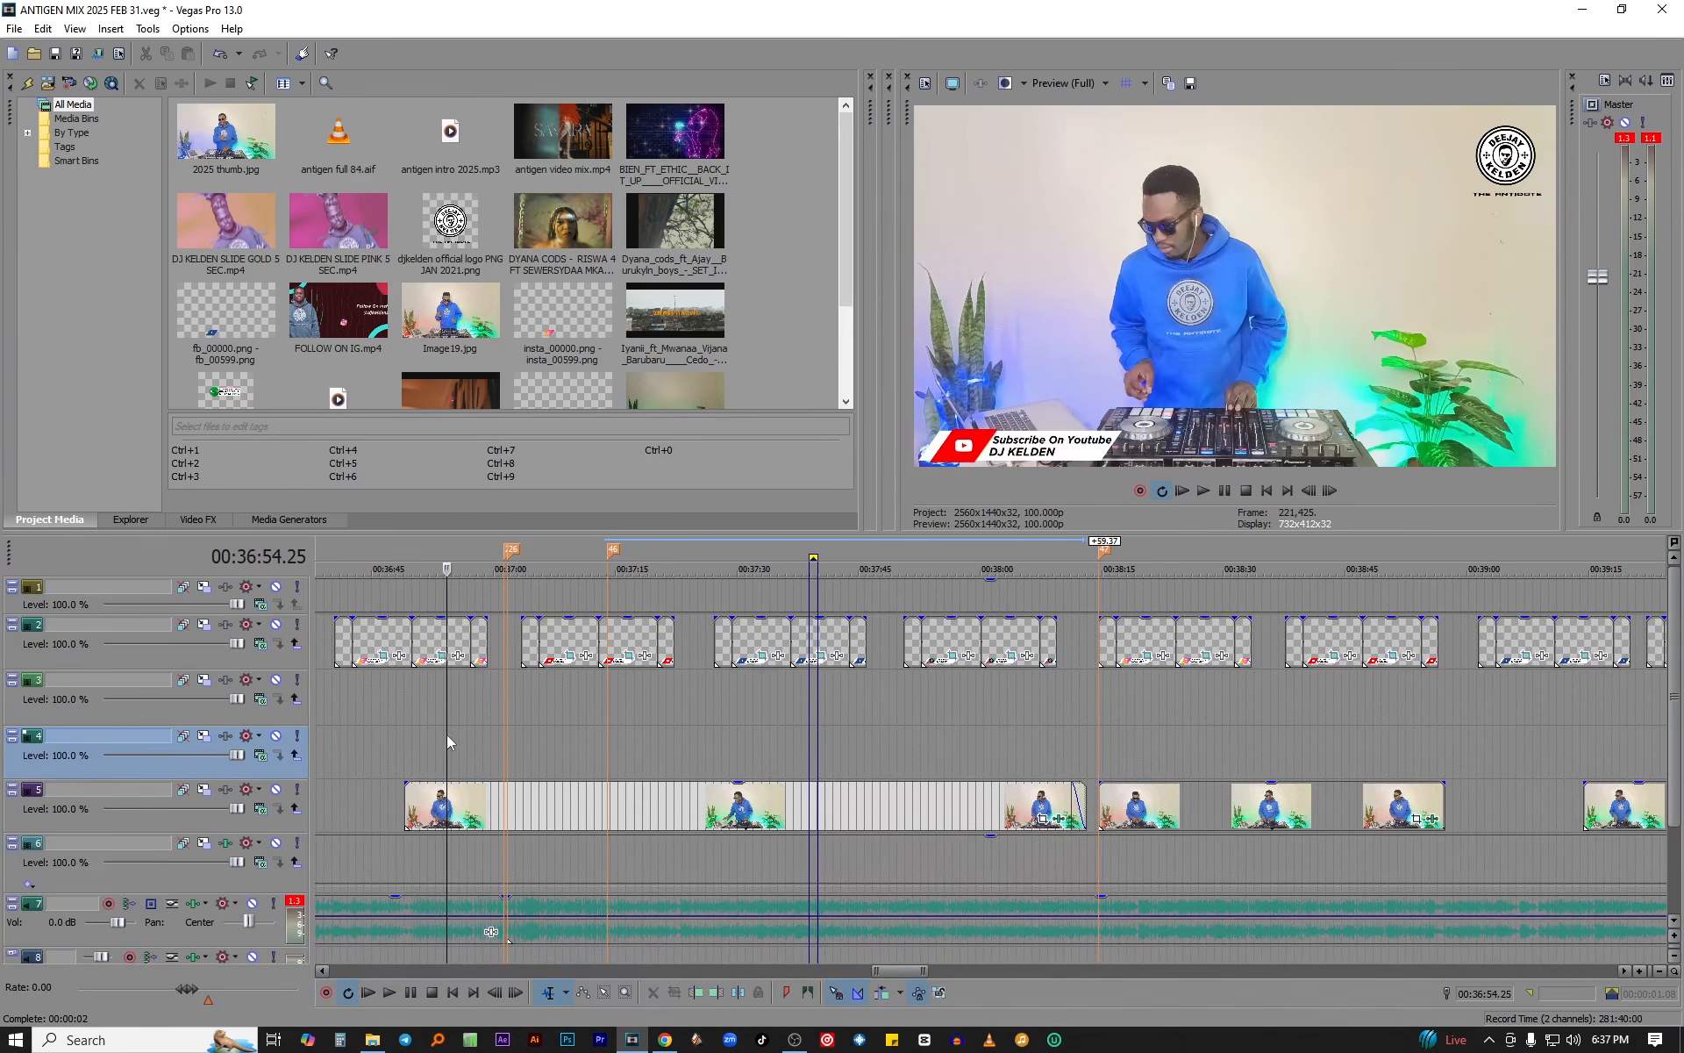
pyautogui.click(766, 729)
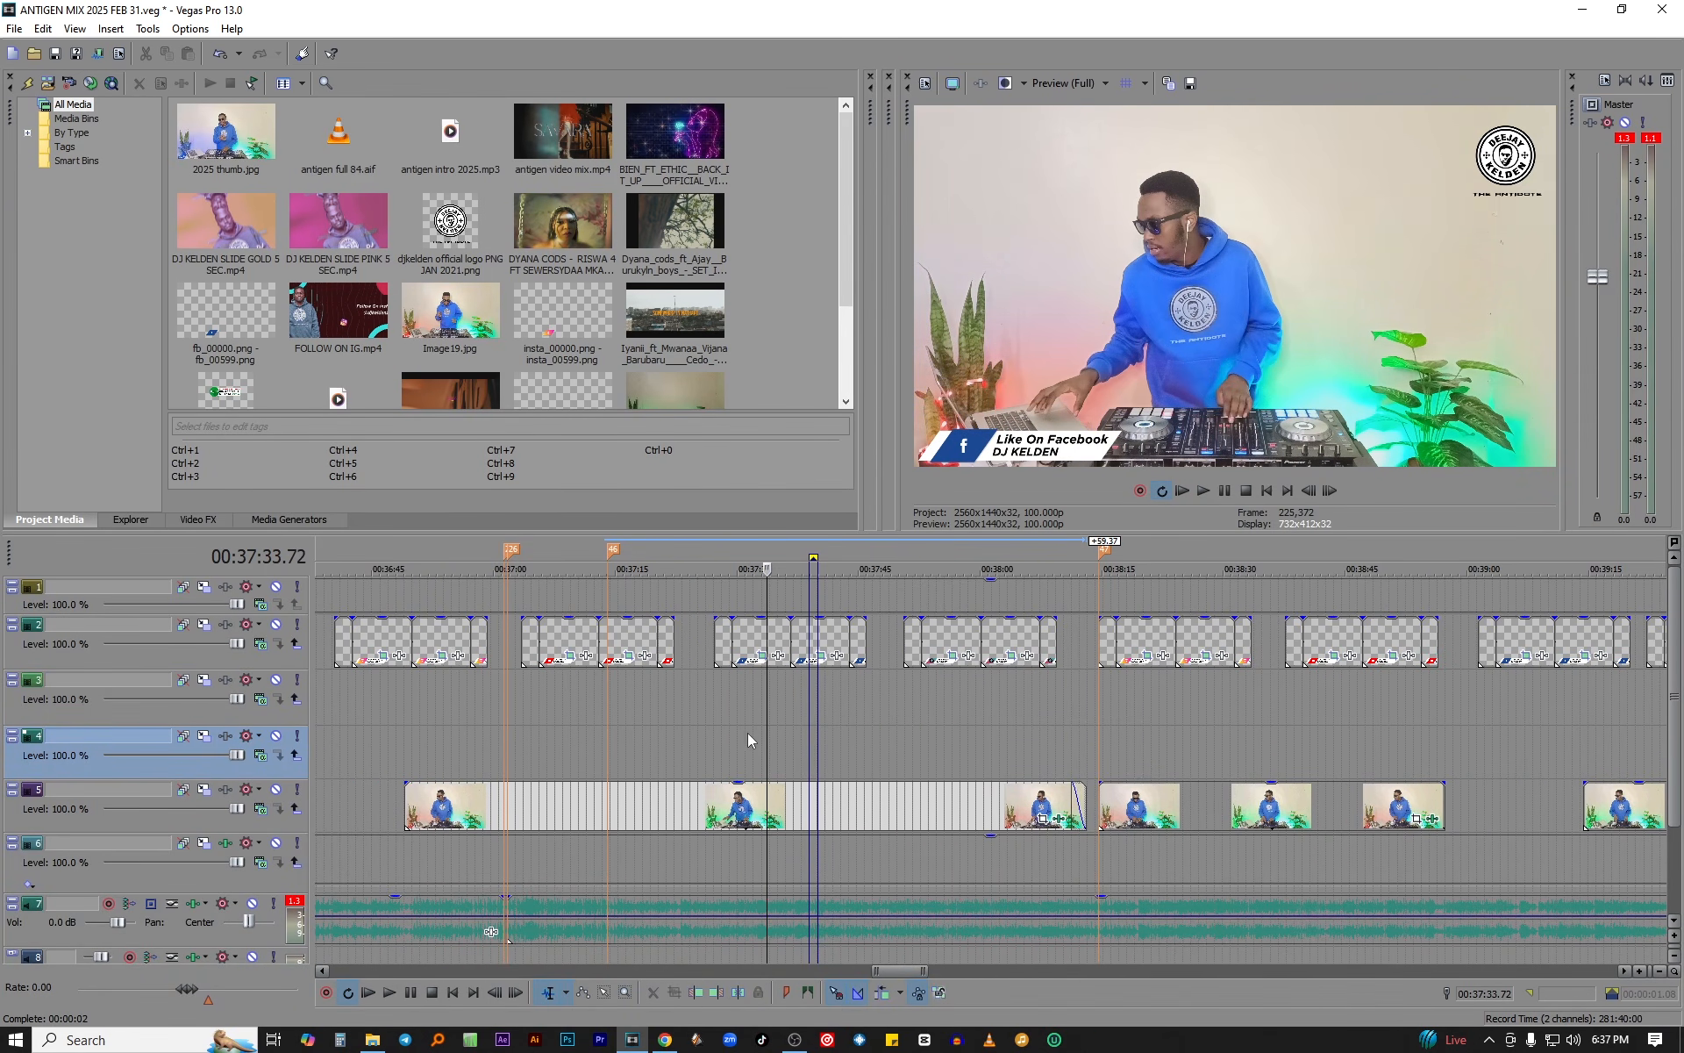
pyautogui.click(771, 765)
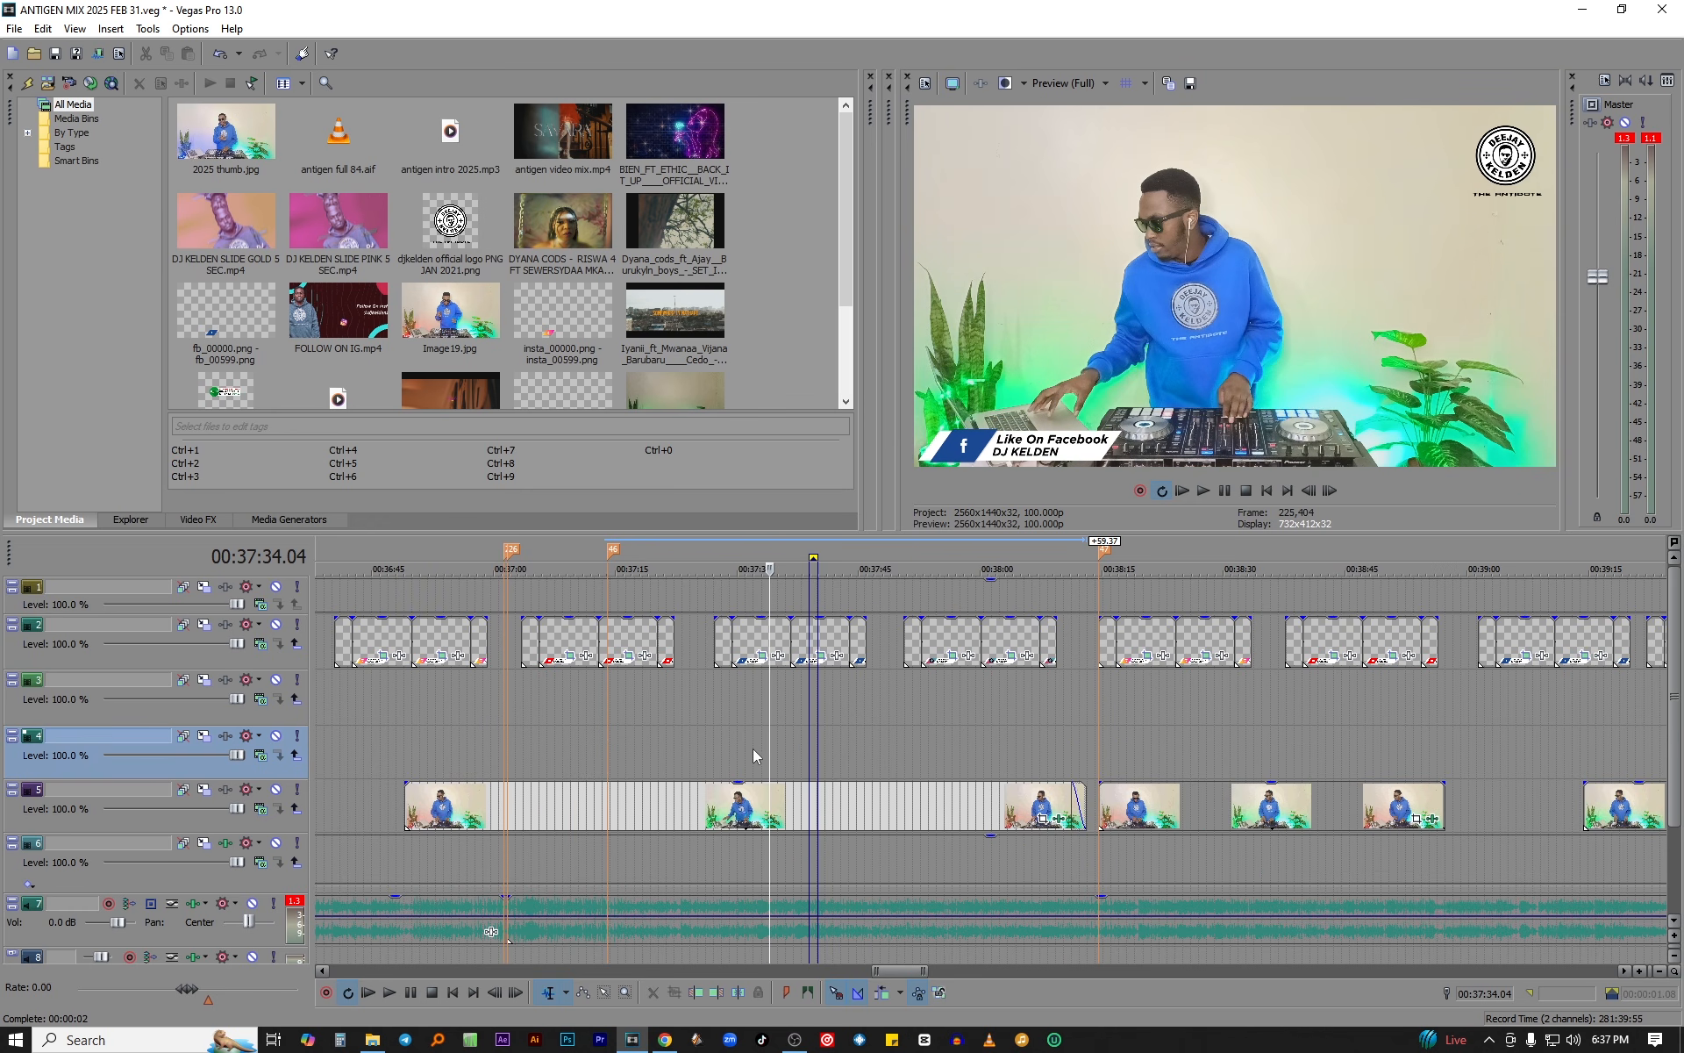
pyautogui.click(868, 745)
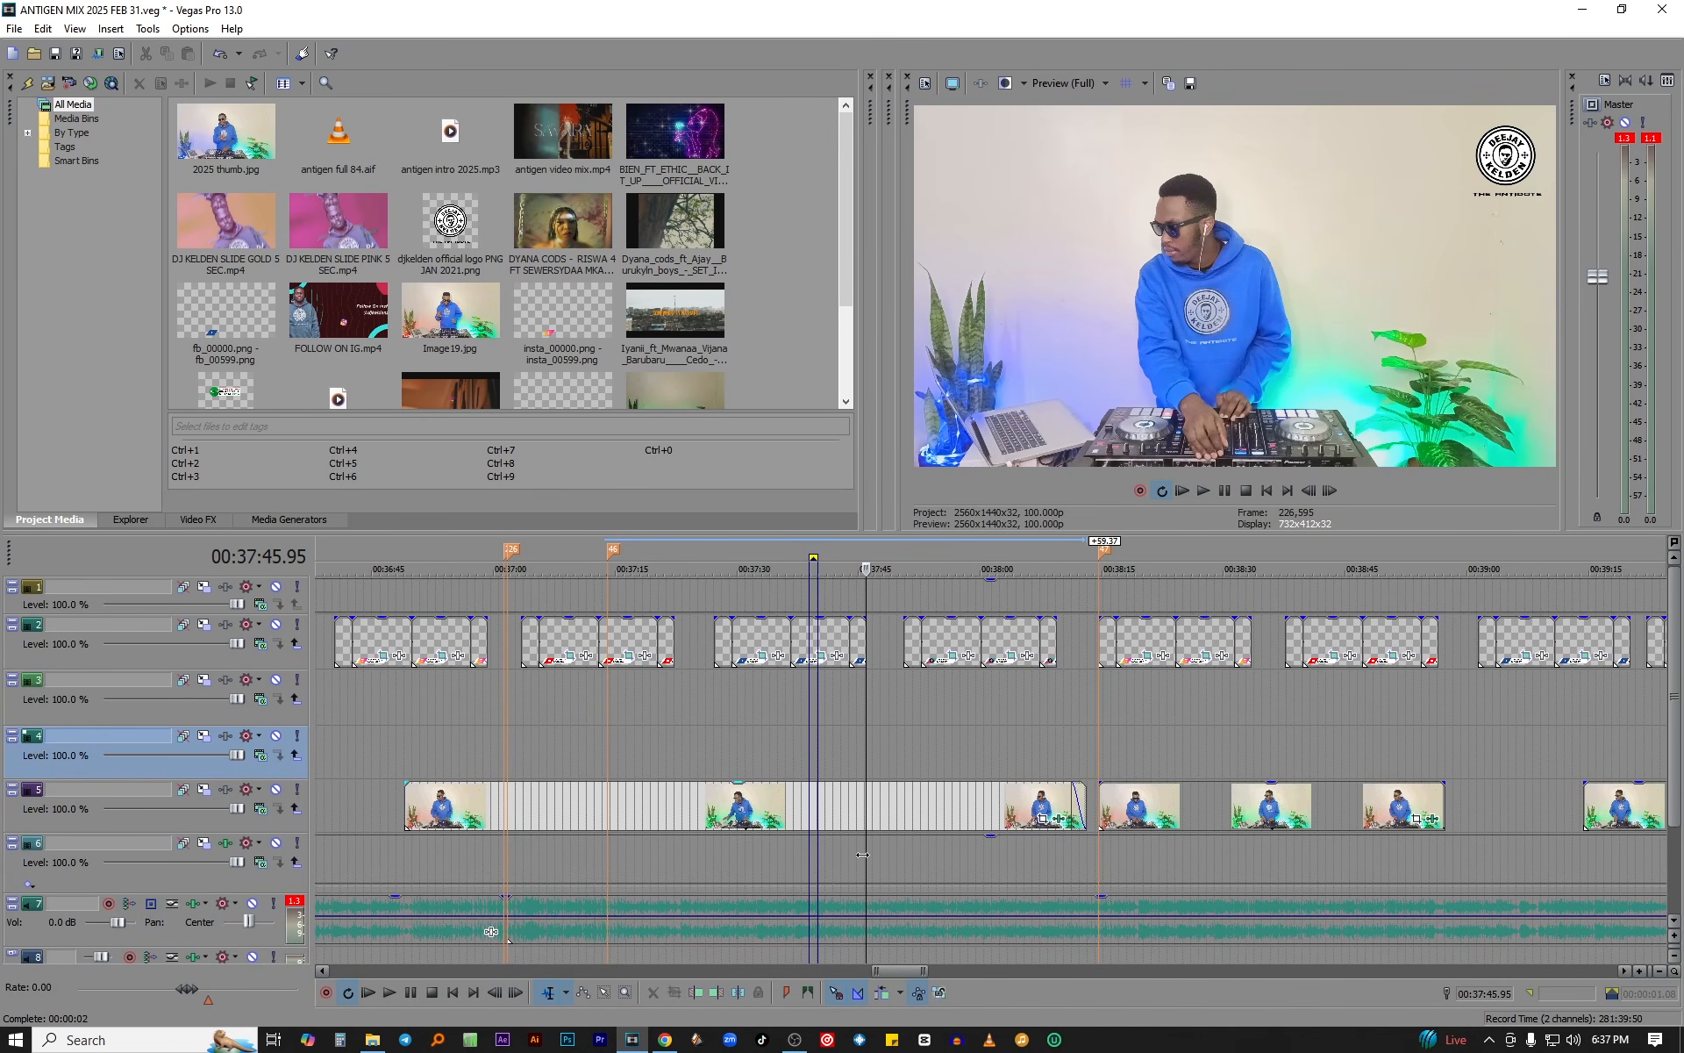
pyautogui.click(838, 712)
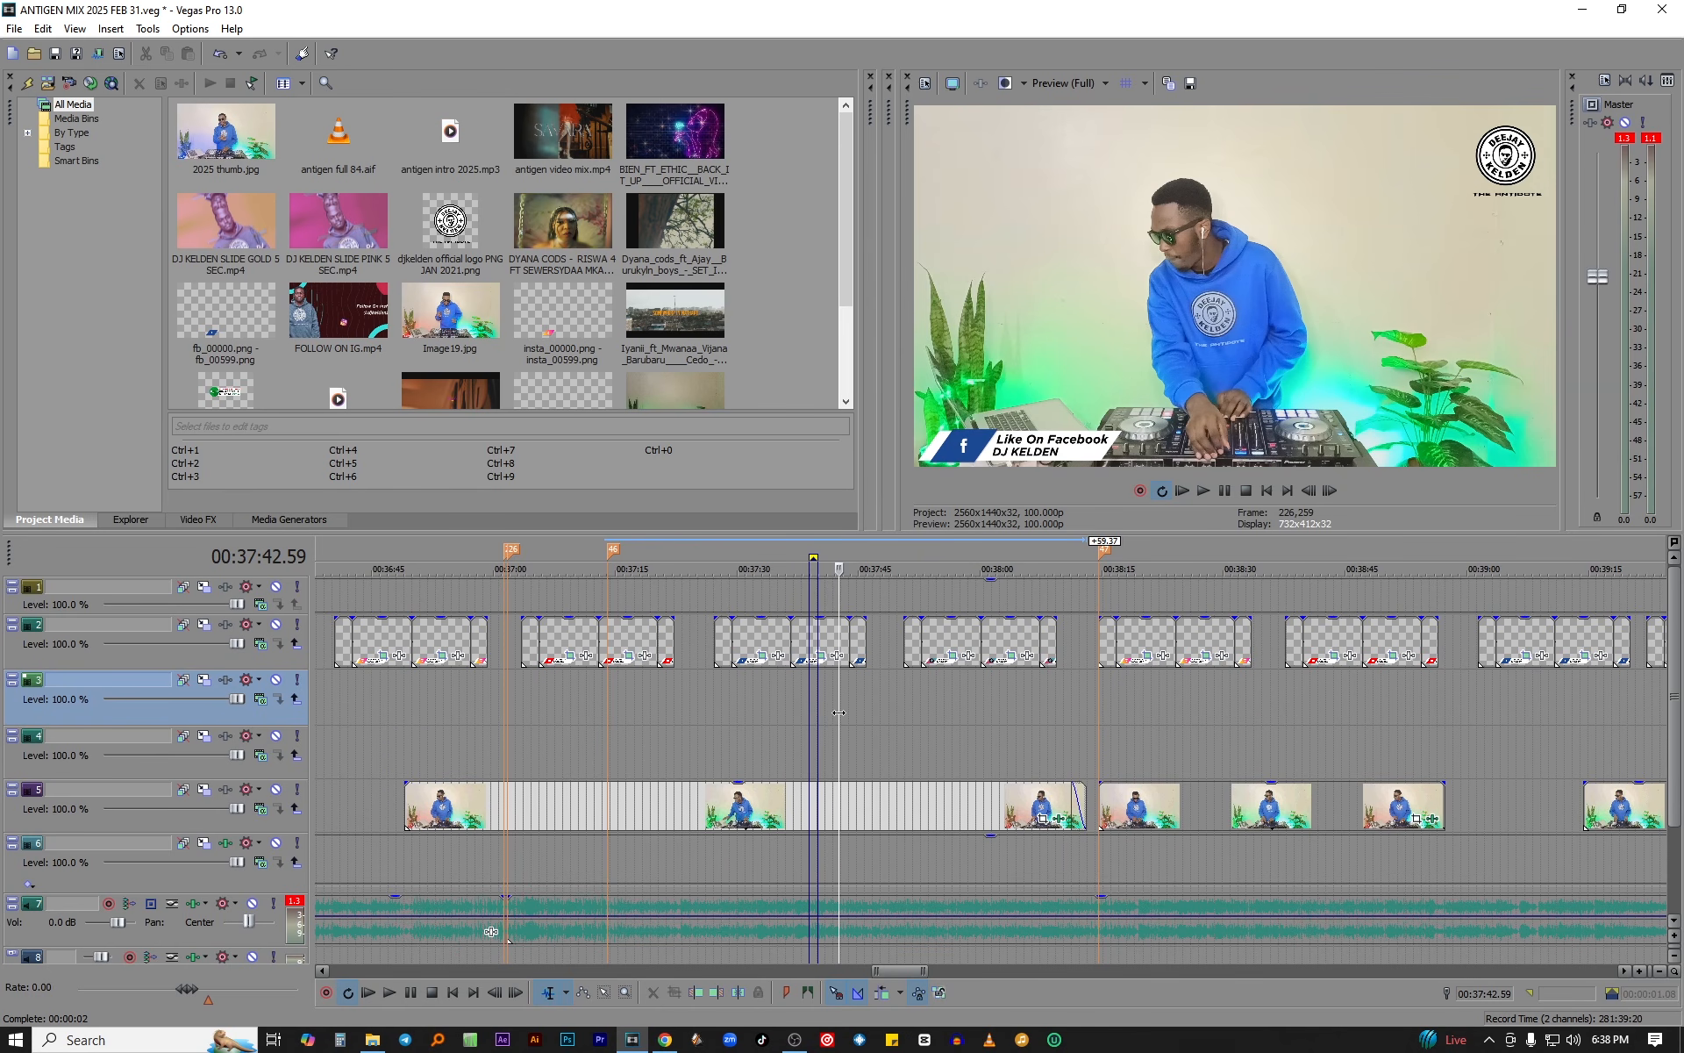
# - Switch to YouTube Studio in Chrome, close the blocked mix's copyright details and open those of the Arbantone Mix 2025 published Feb 4, 2025
pyautogui.click(671, 1044)
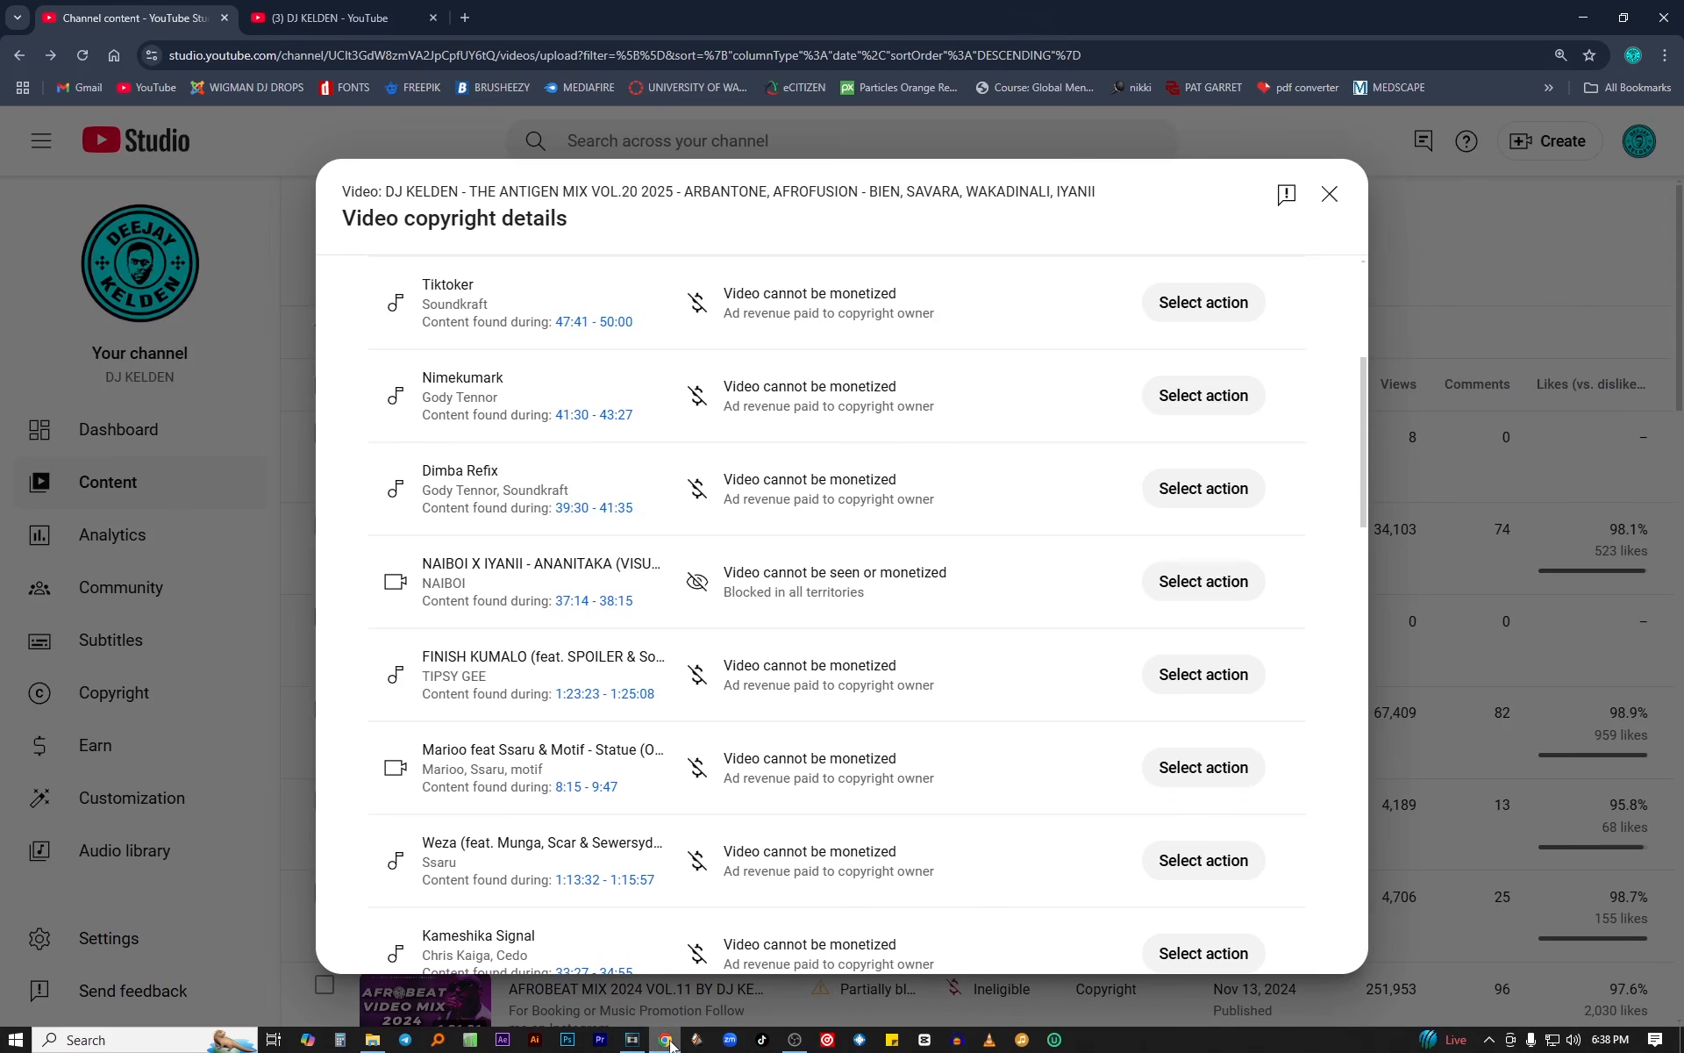
pyautogui.click(1329, 194)
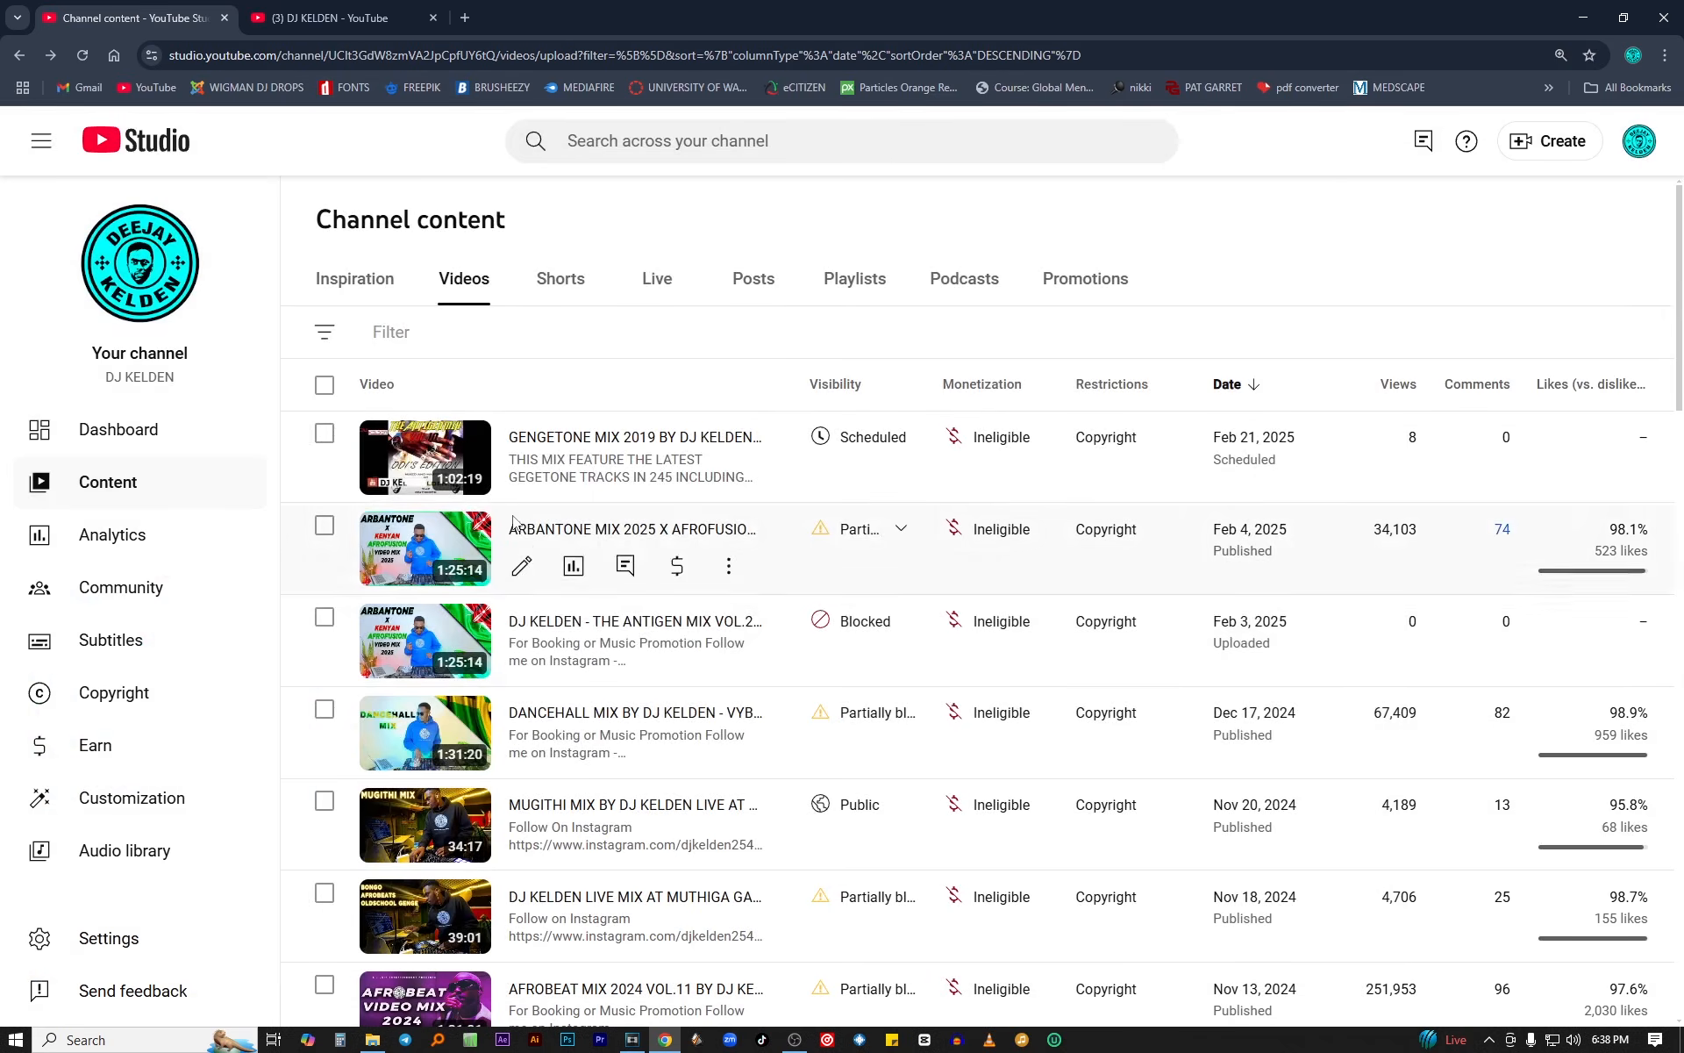
pyautogui.moveTo(905, 557)
pyautogui.moveTo(1107, 529)
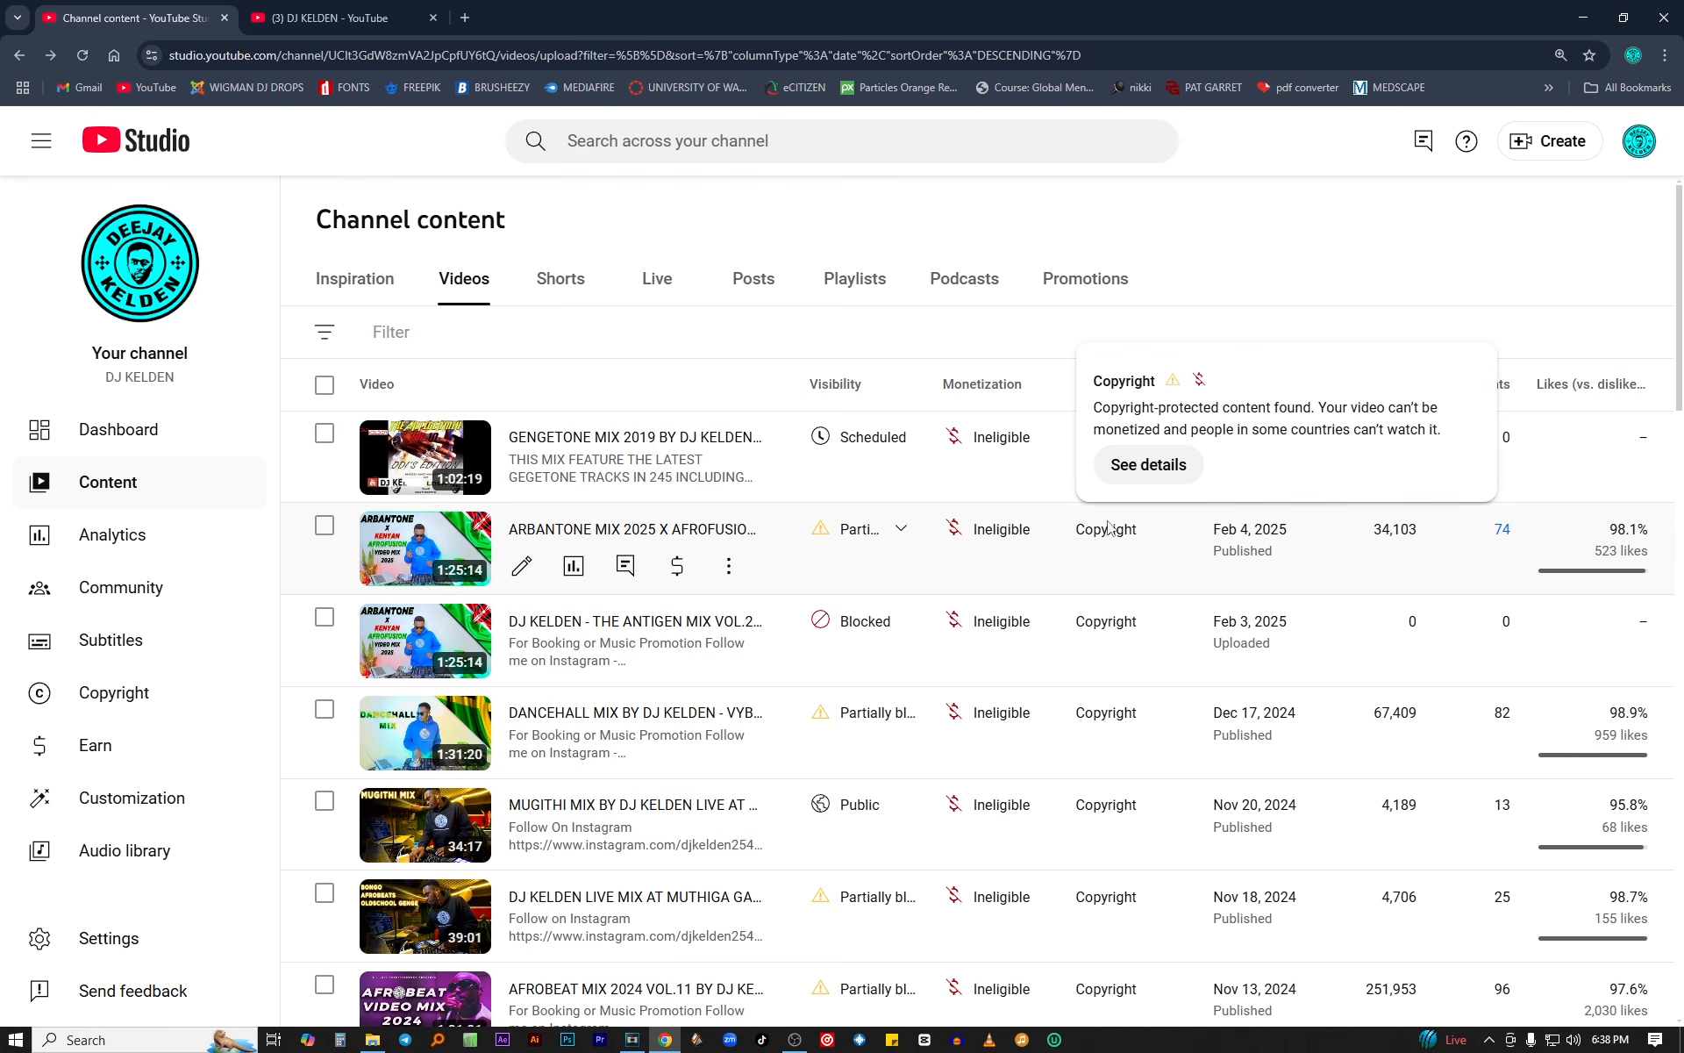
pyautogui.click(1148, 464)
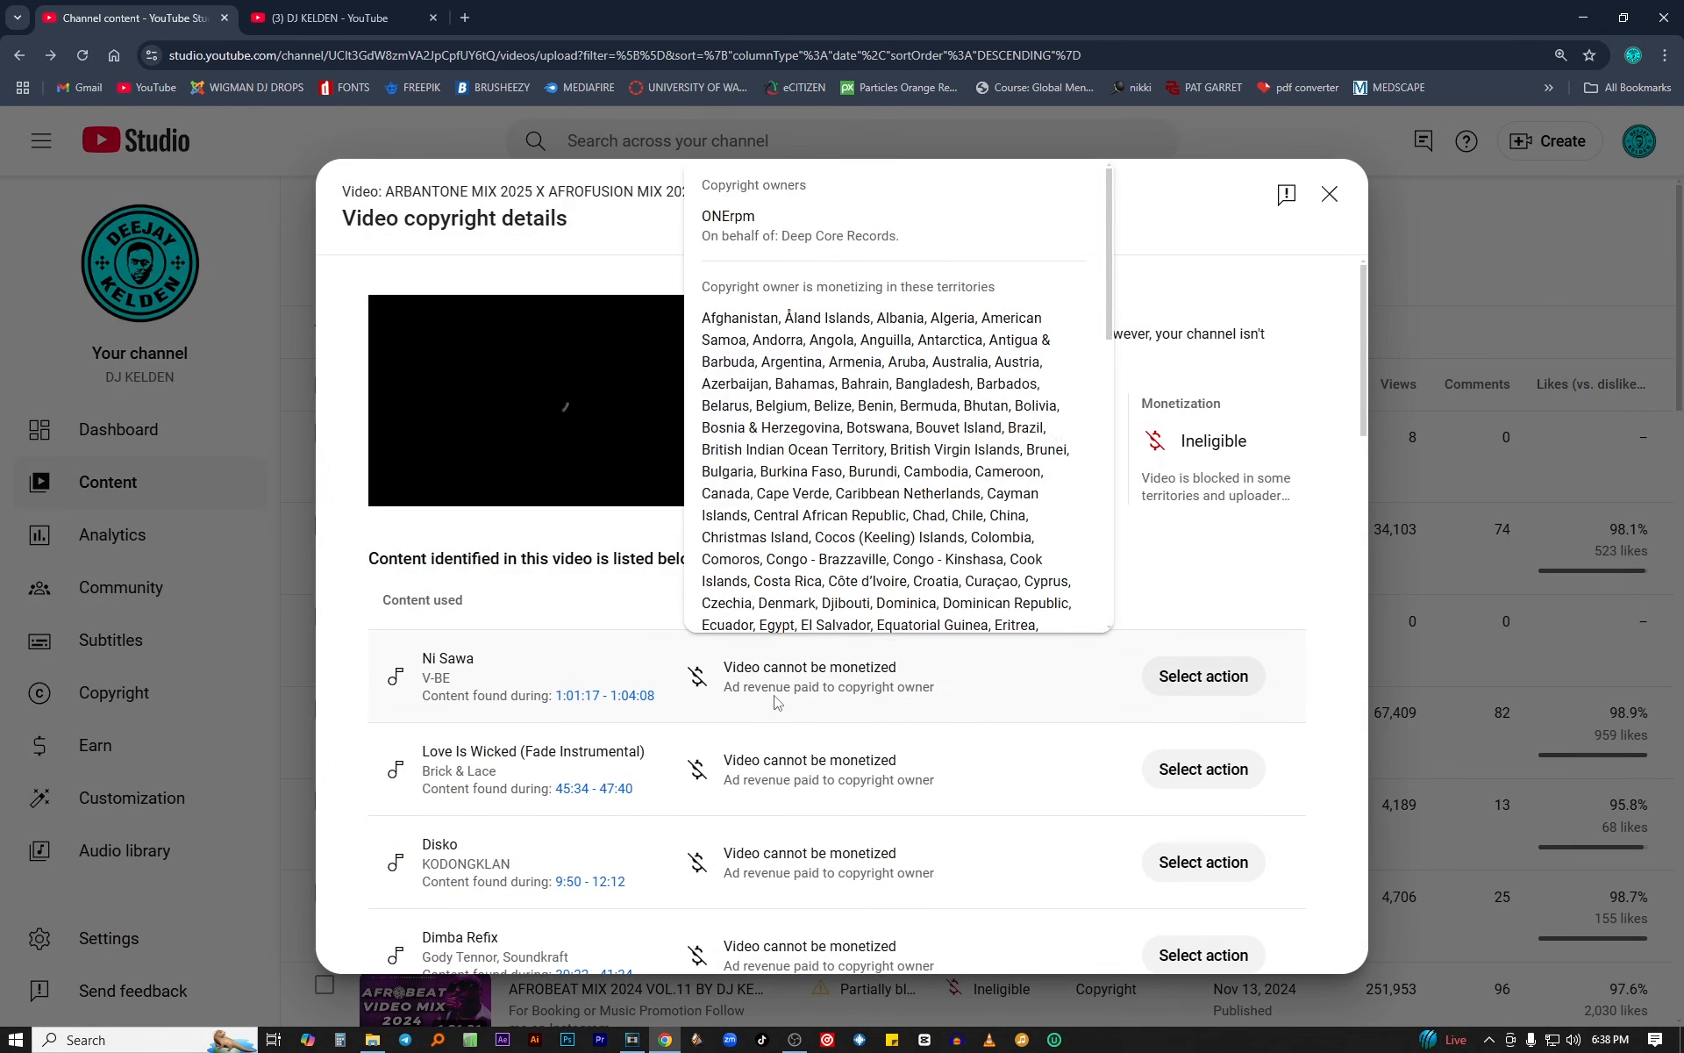
# - Review the Arbantone mix's claims and their impact, including the Nairobi (Visualizer) and Ananitaka entries
pyautogui.moveTo(759, 760)
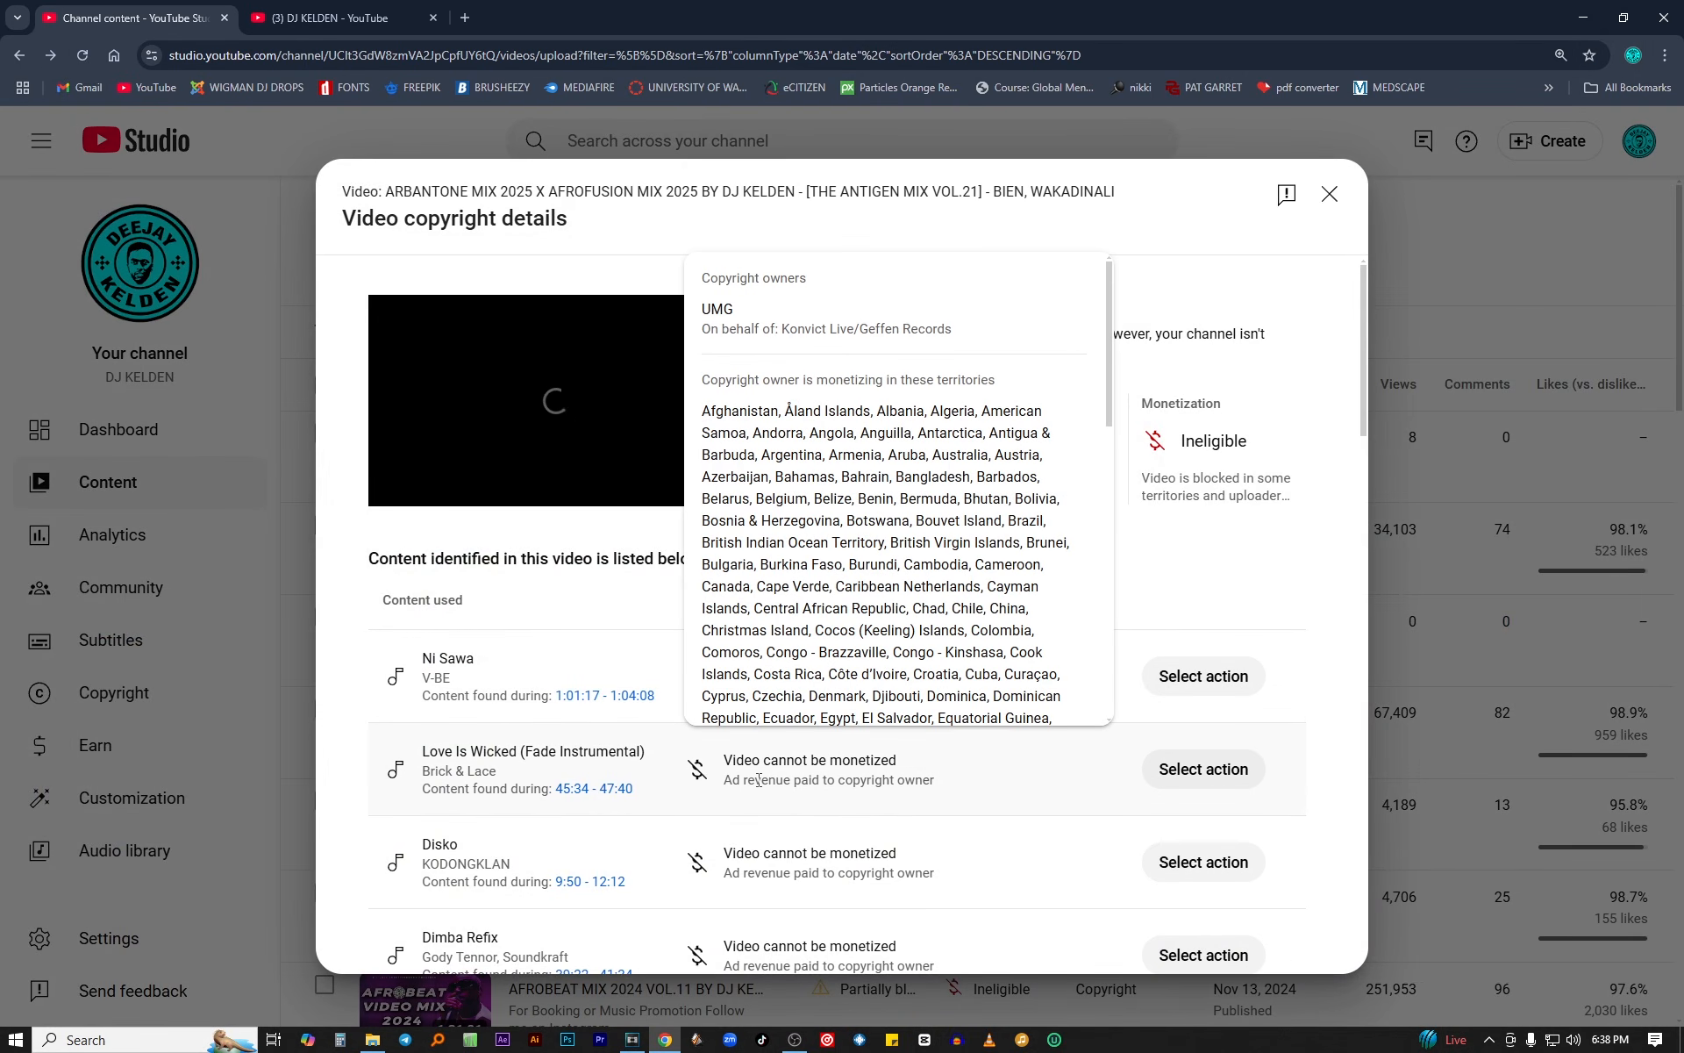
pyautogui.scroll(-2, 687, 800)
pyautogui.scroll(-4, 529, 775)
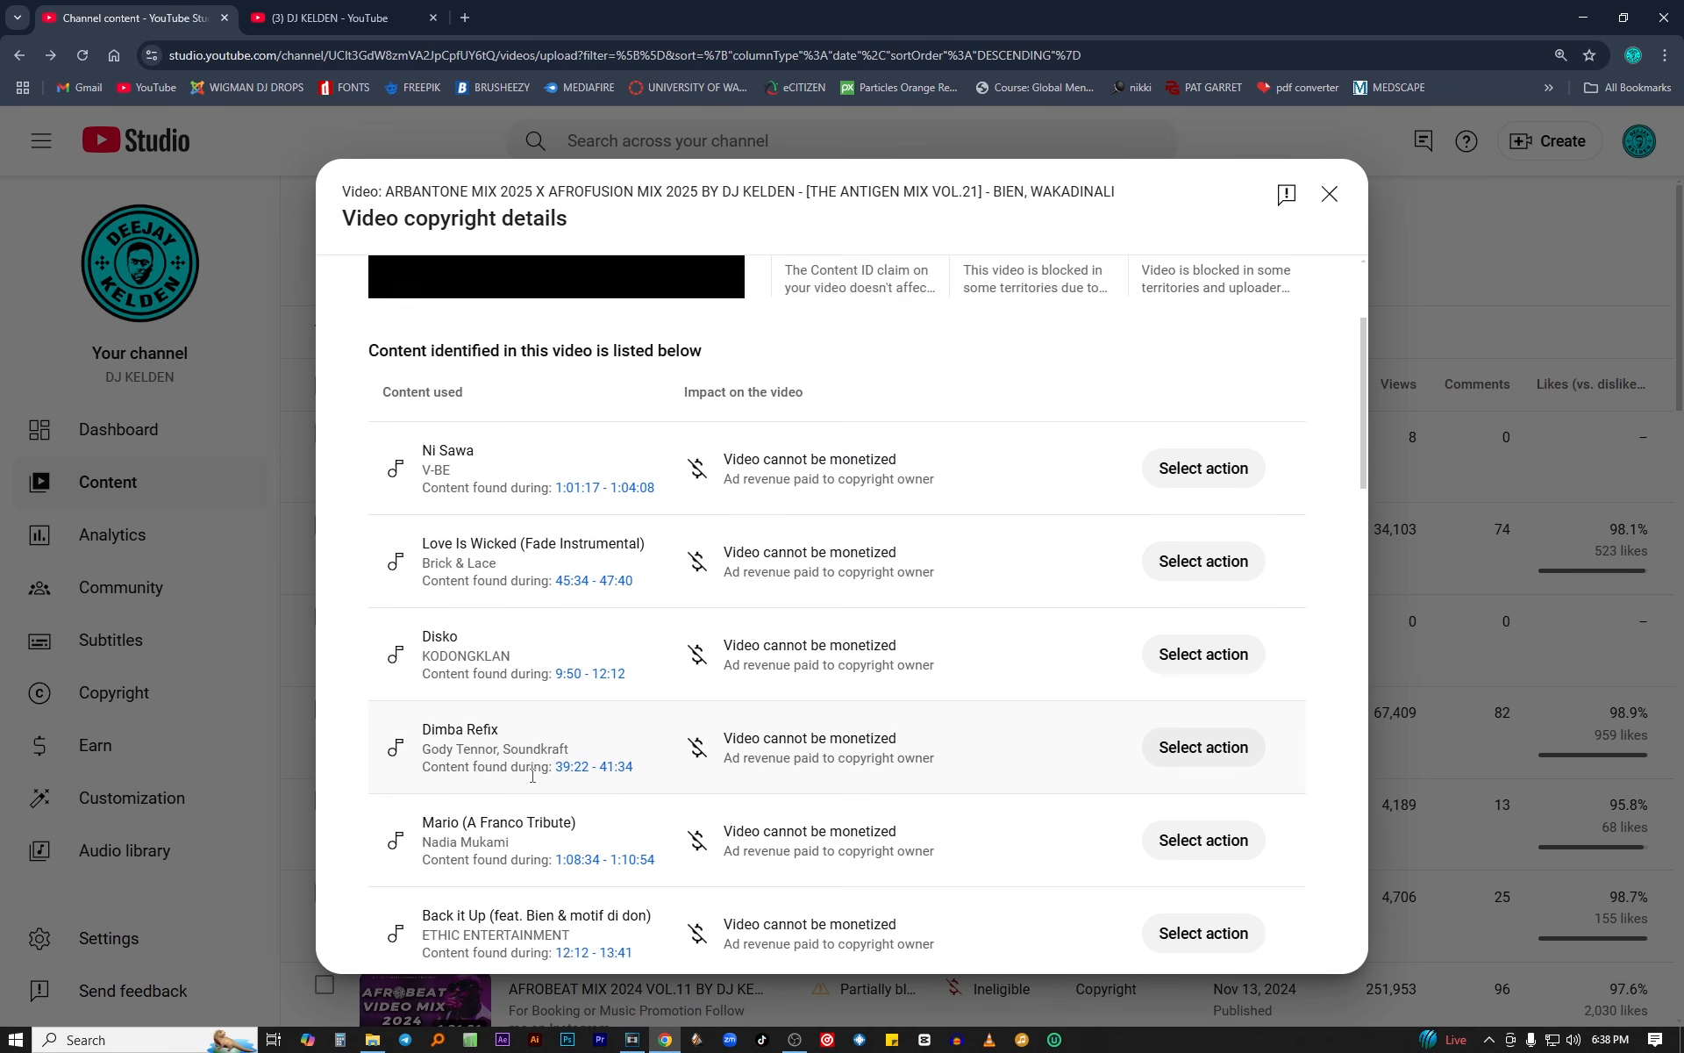
pyautogui.scroll(-2, 529, 776)
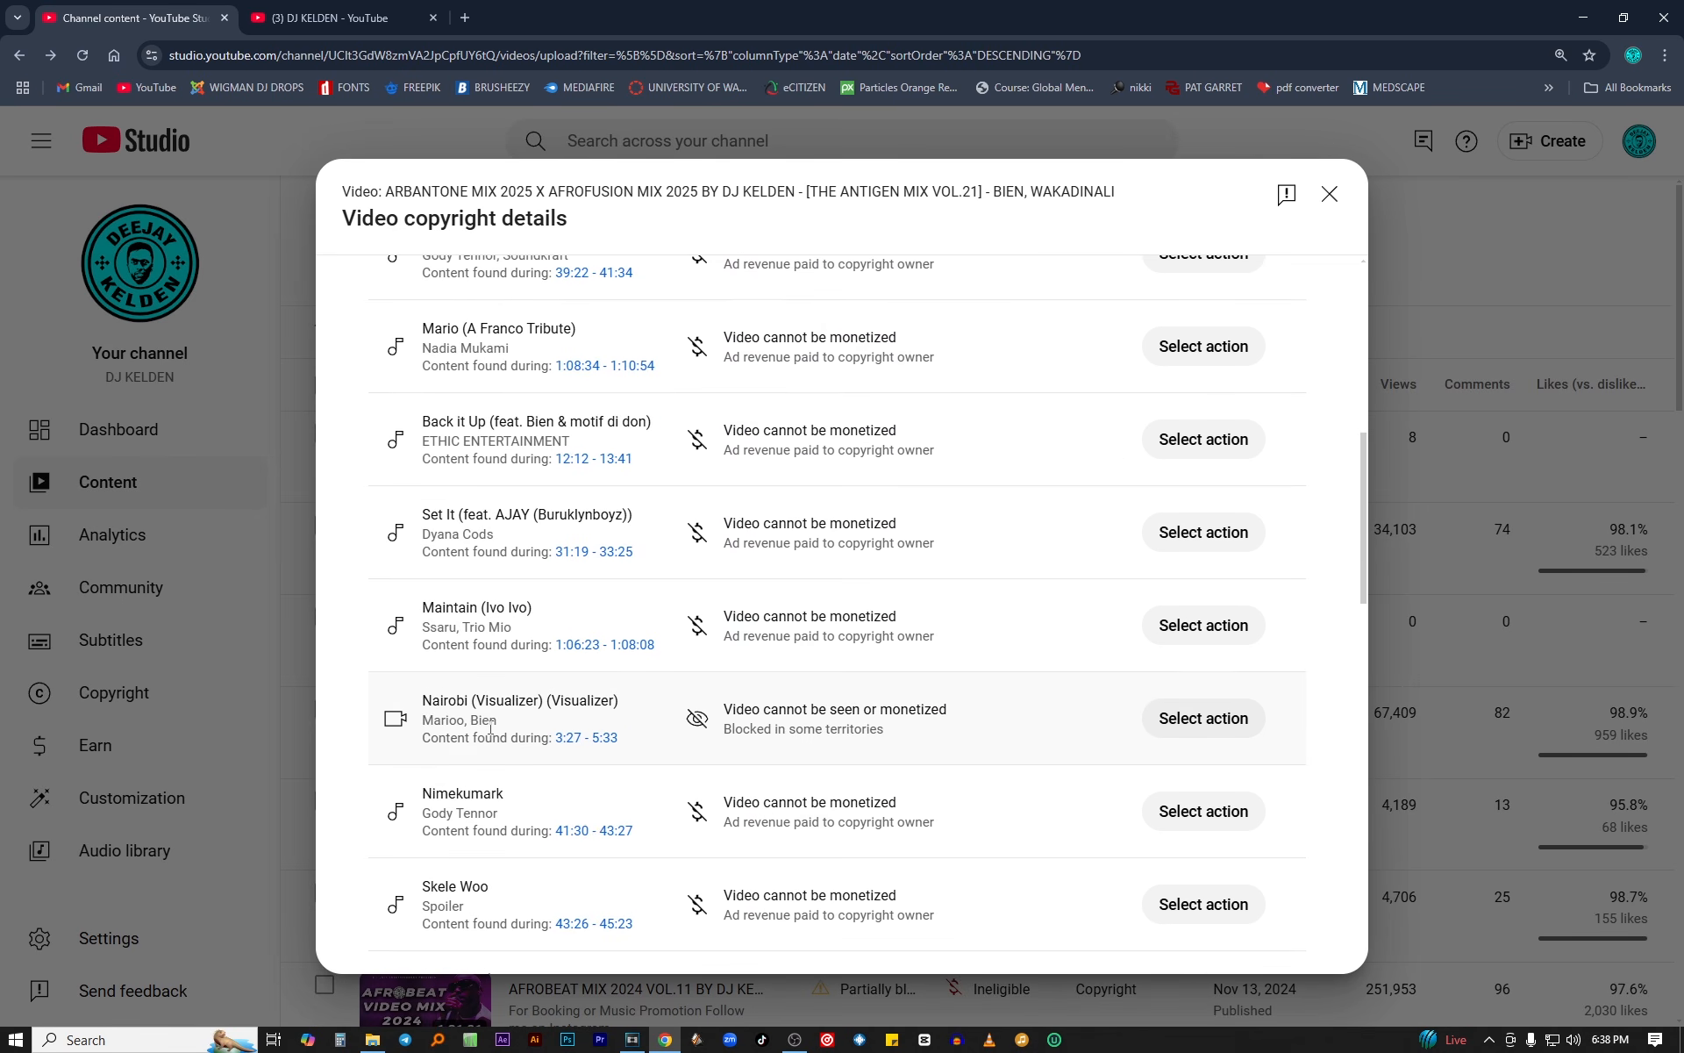
pyautogui.moveTo(792, 730)
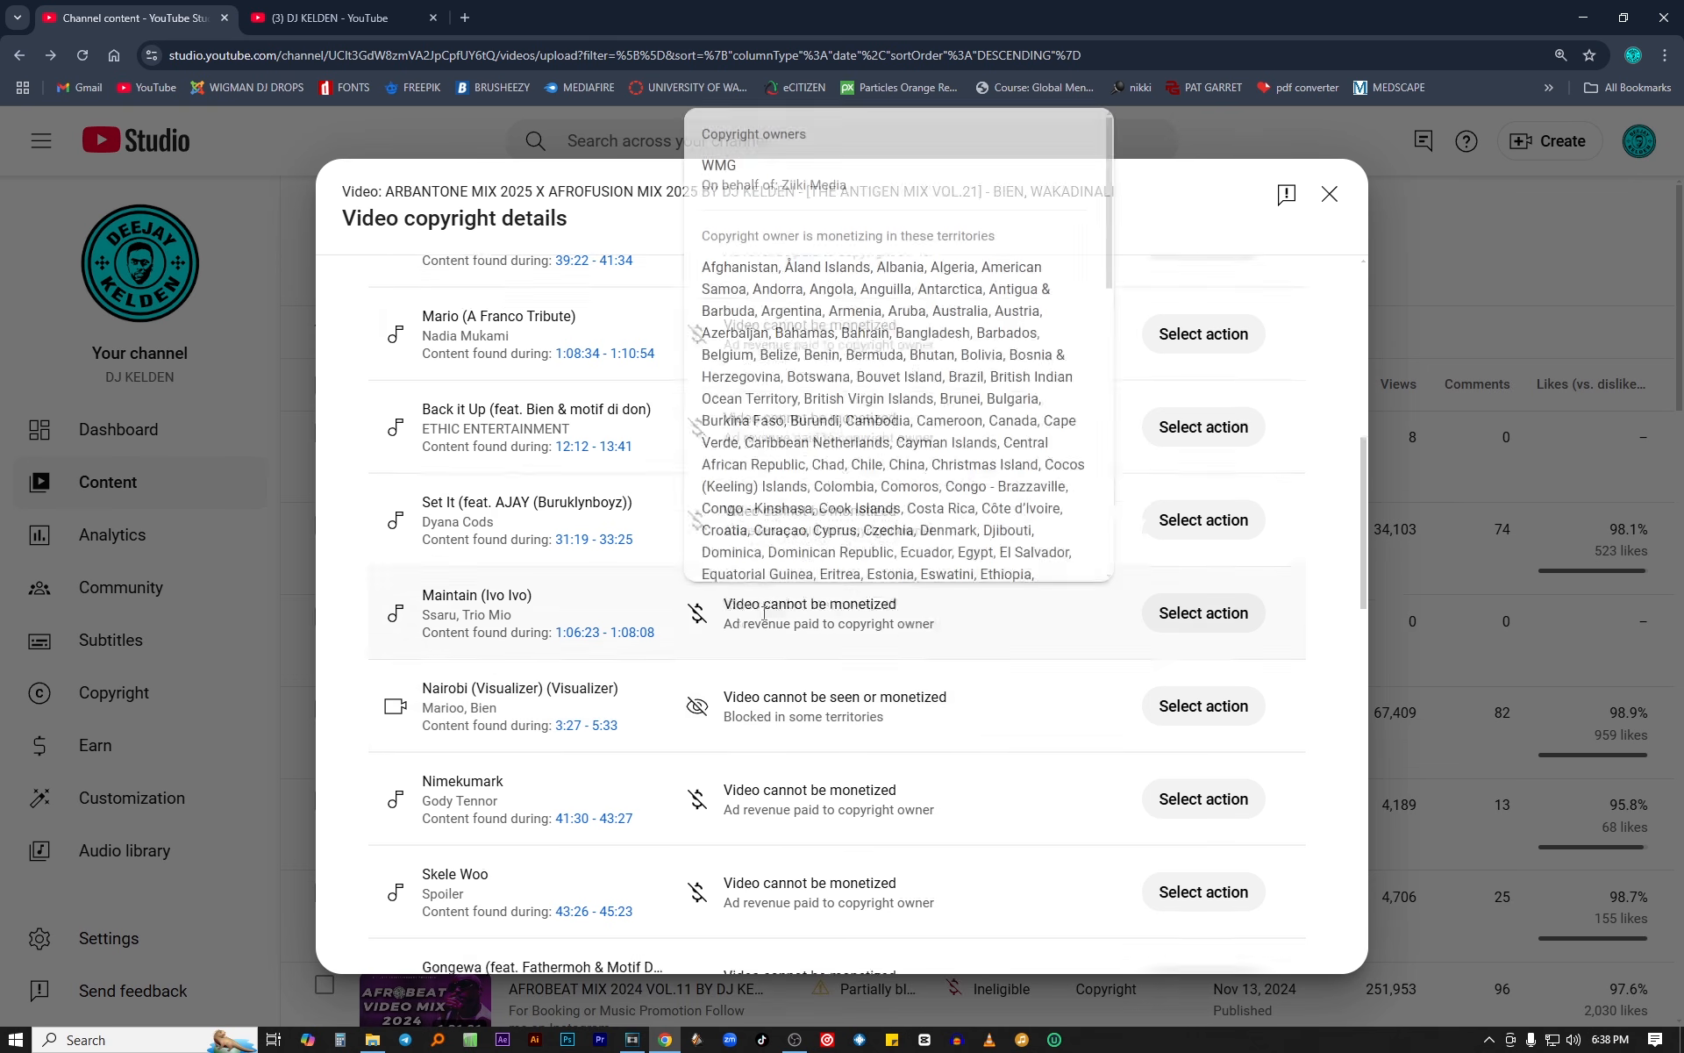
pyautogui.scroll(-5, 658, 789)
pyautogui.scroll(-12, 658, 804)
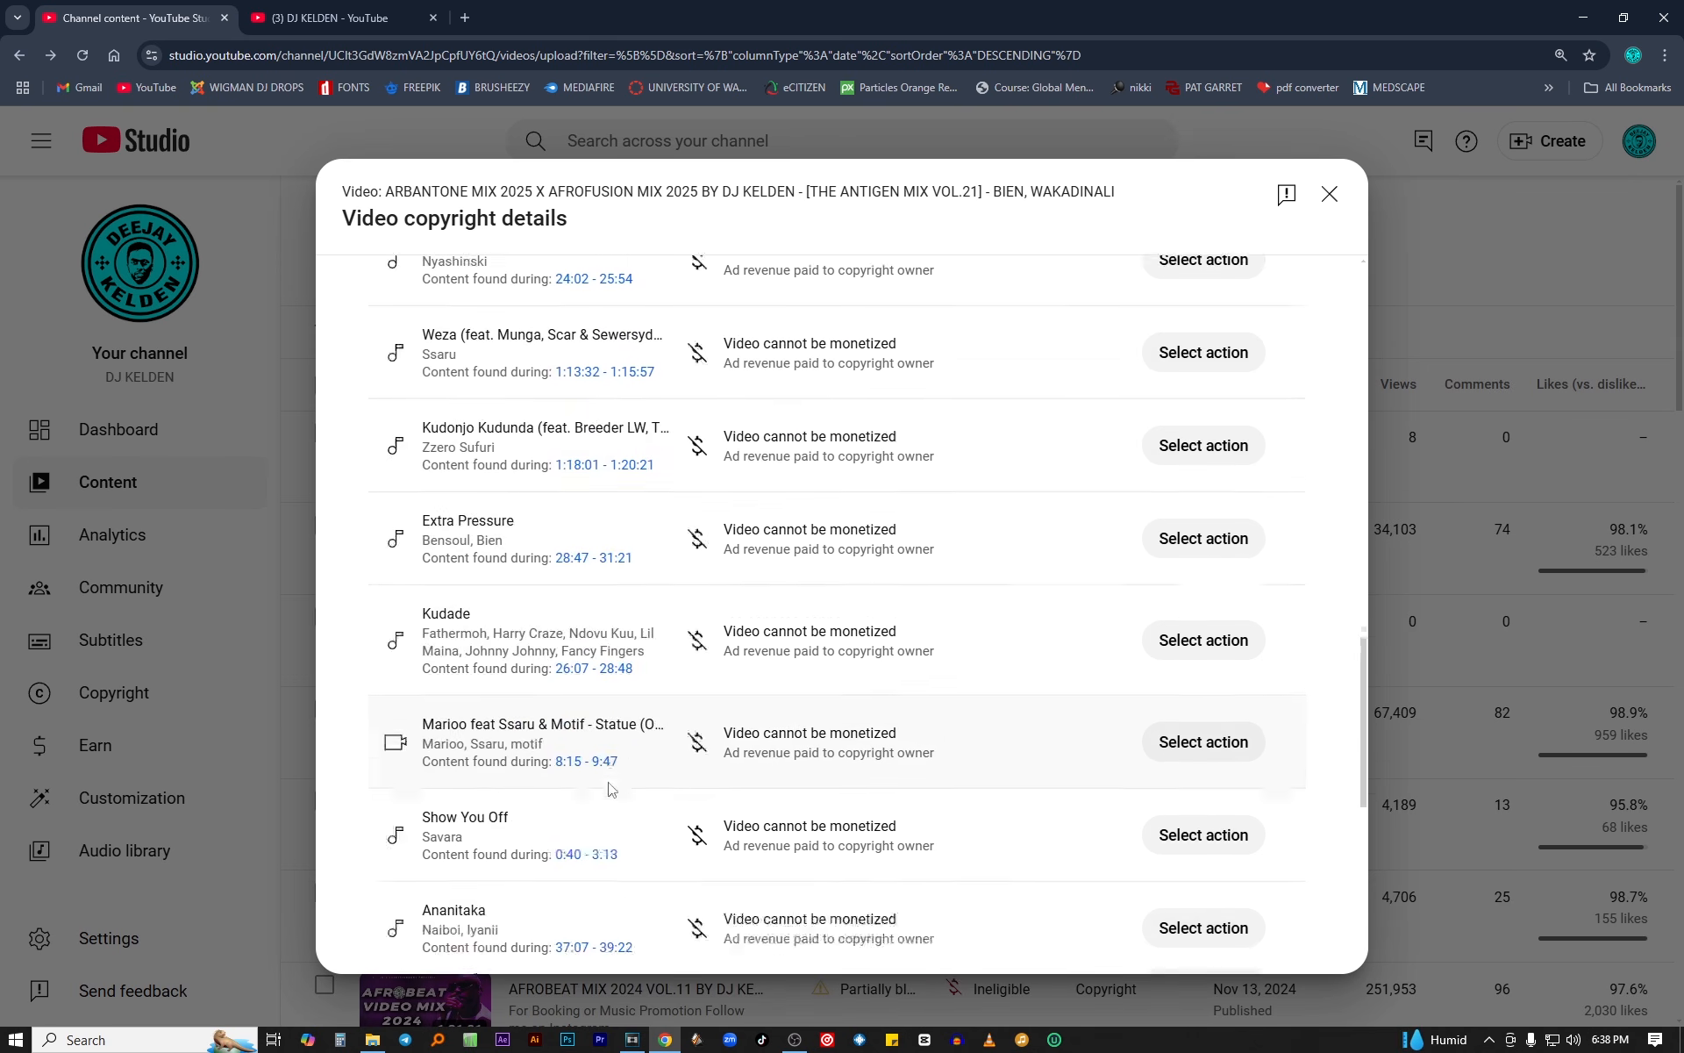
pyautogui.scroll(9, 608, 745)
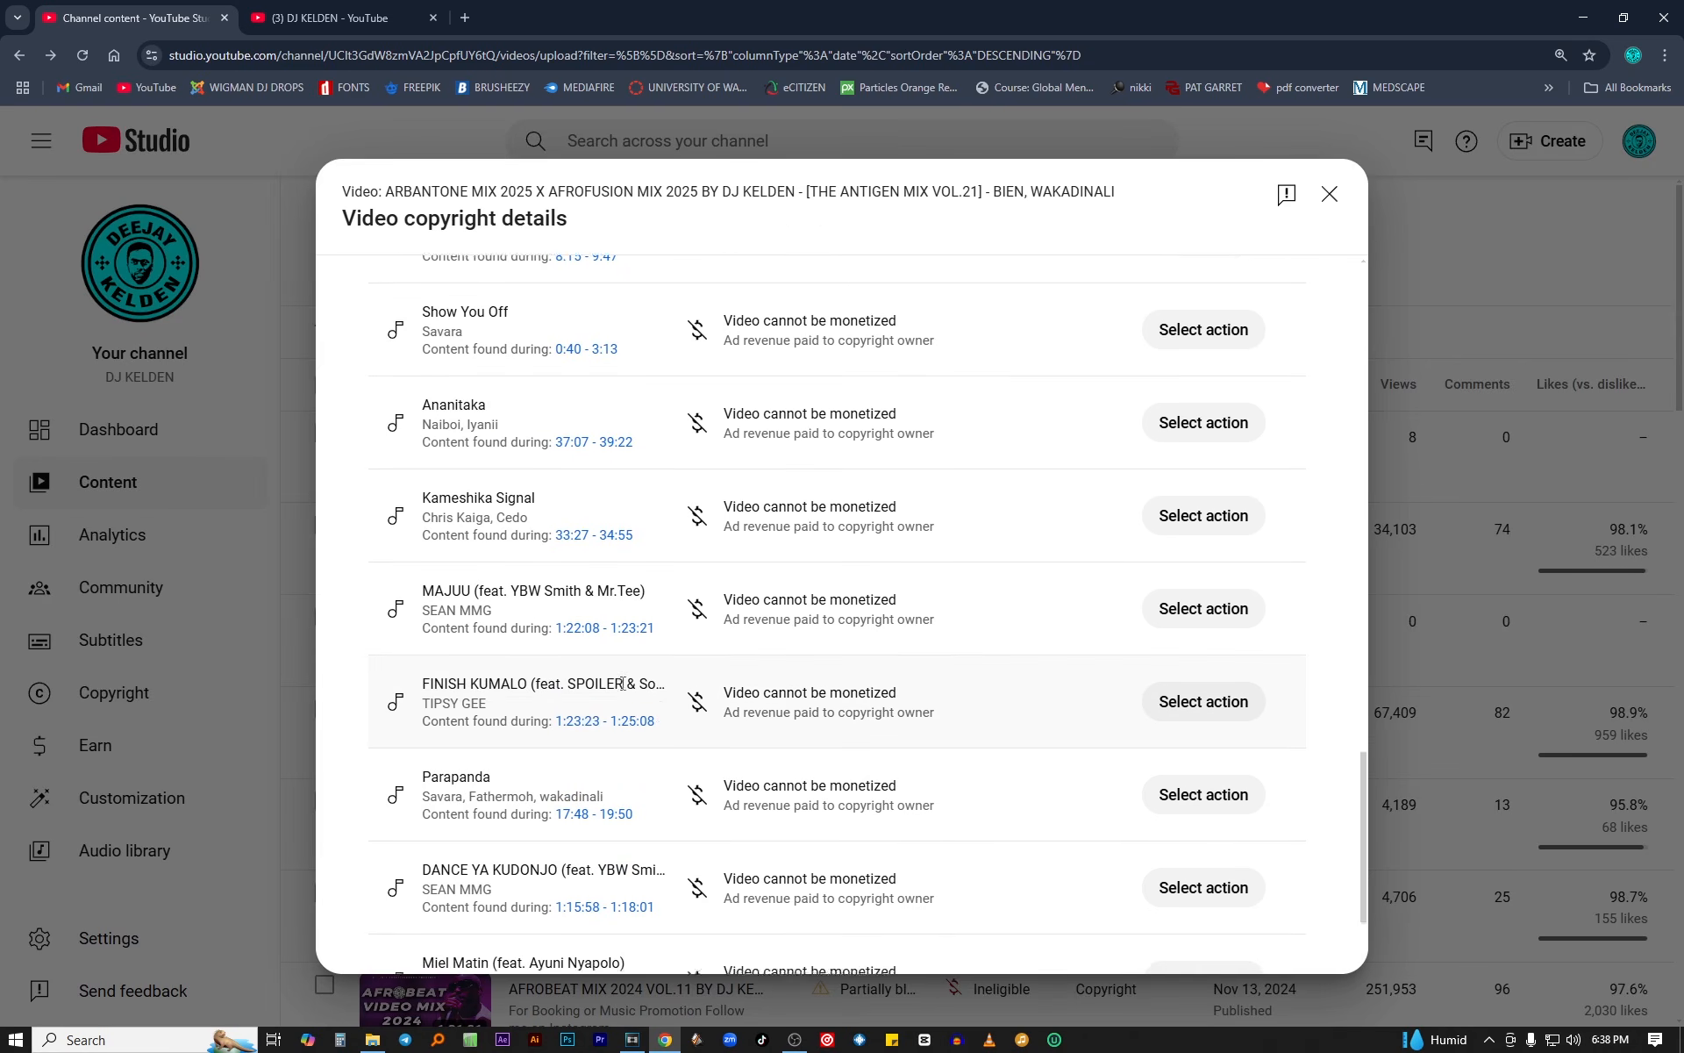
# - Recheck the claims from the start of the list and inspect the copyright owners and territories for Set It and Maintain (Ivo Ivo)
pyautogui.scroll(12, 623, 683)
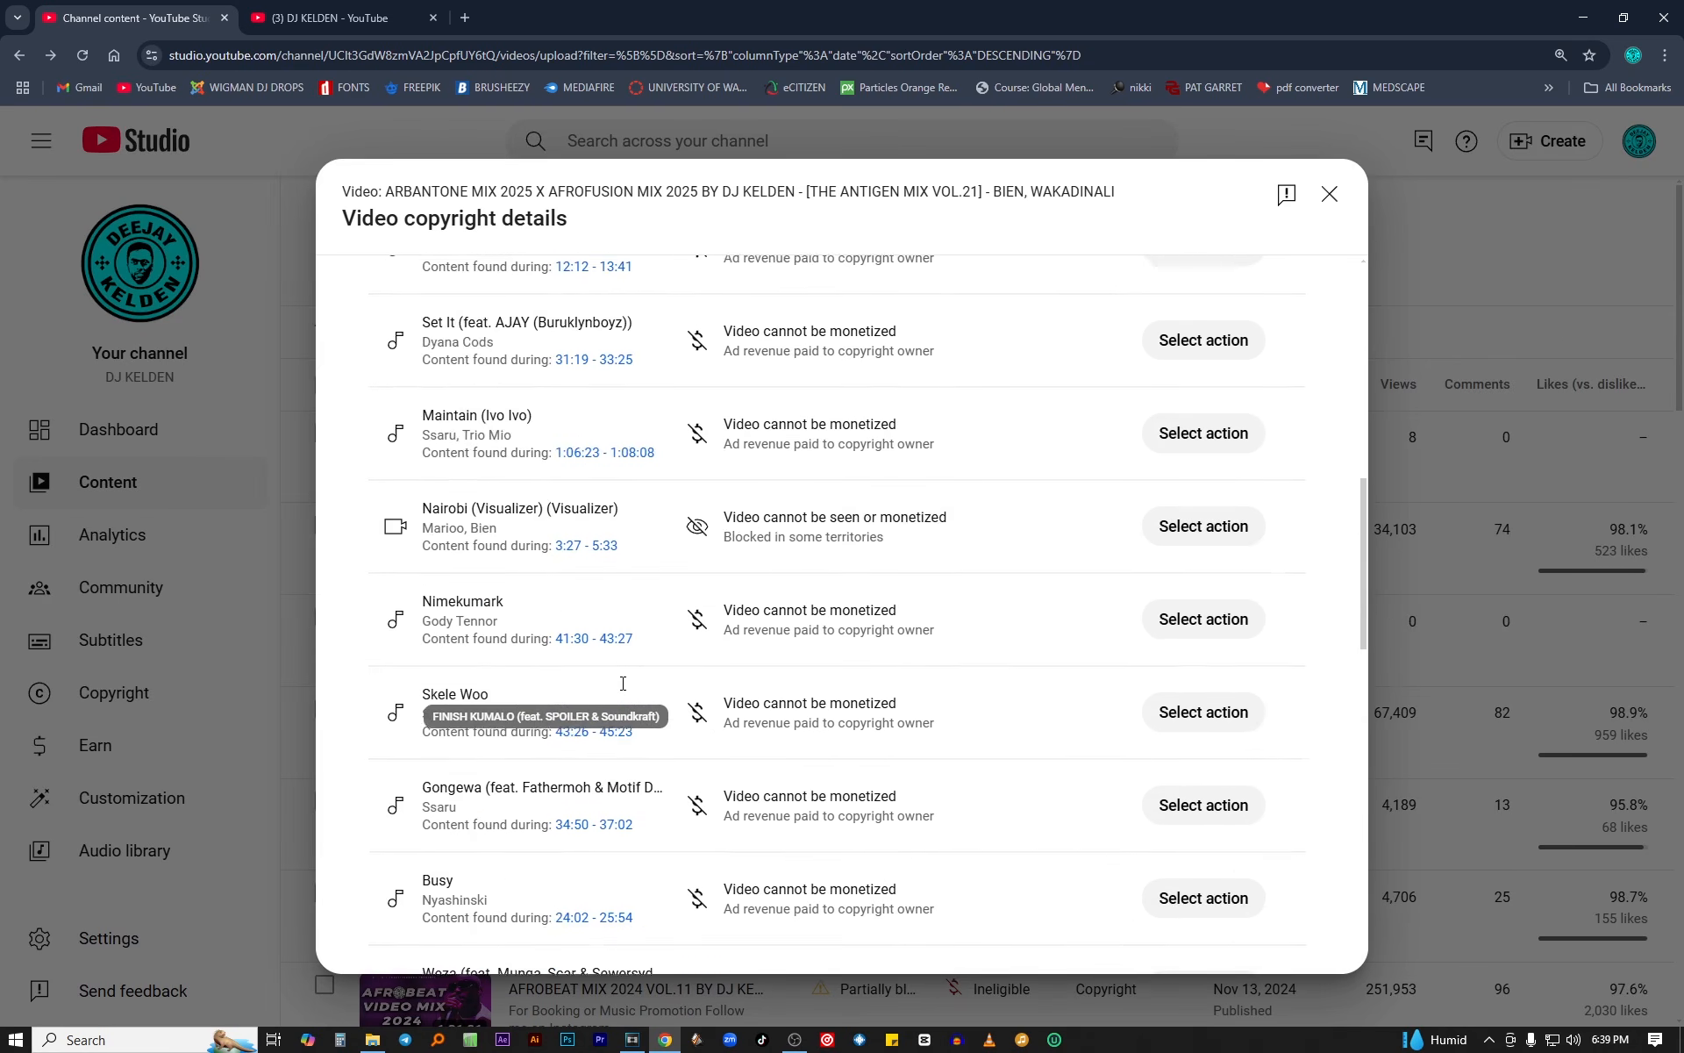
pyautogui.scroll(3, 622, 690)
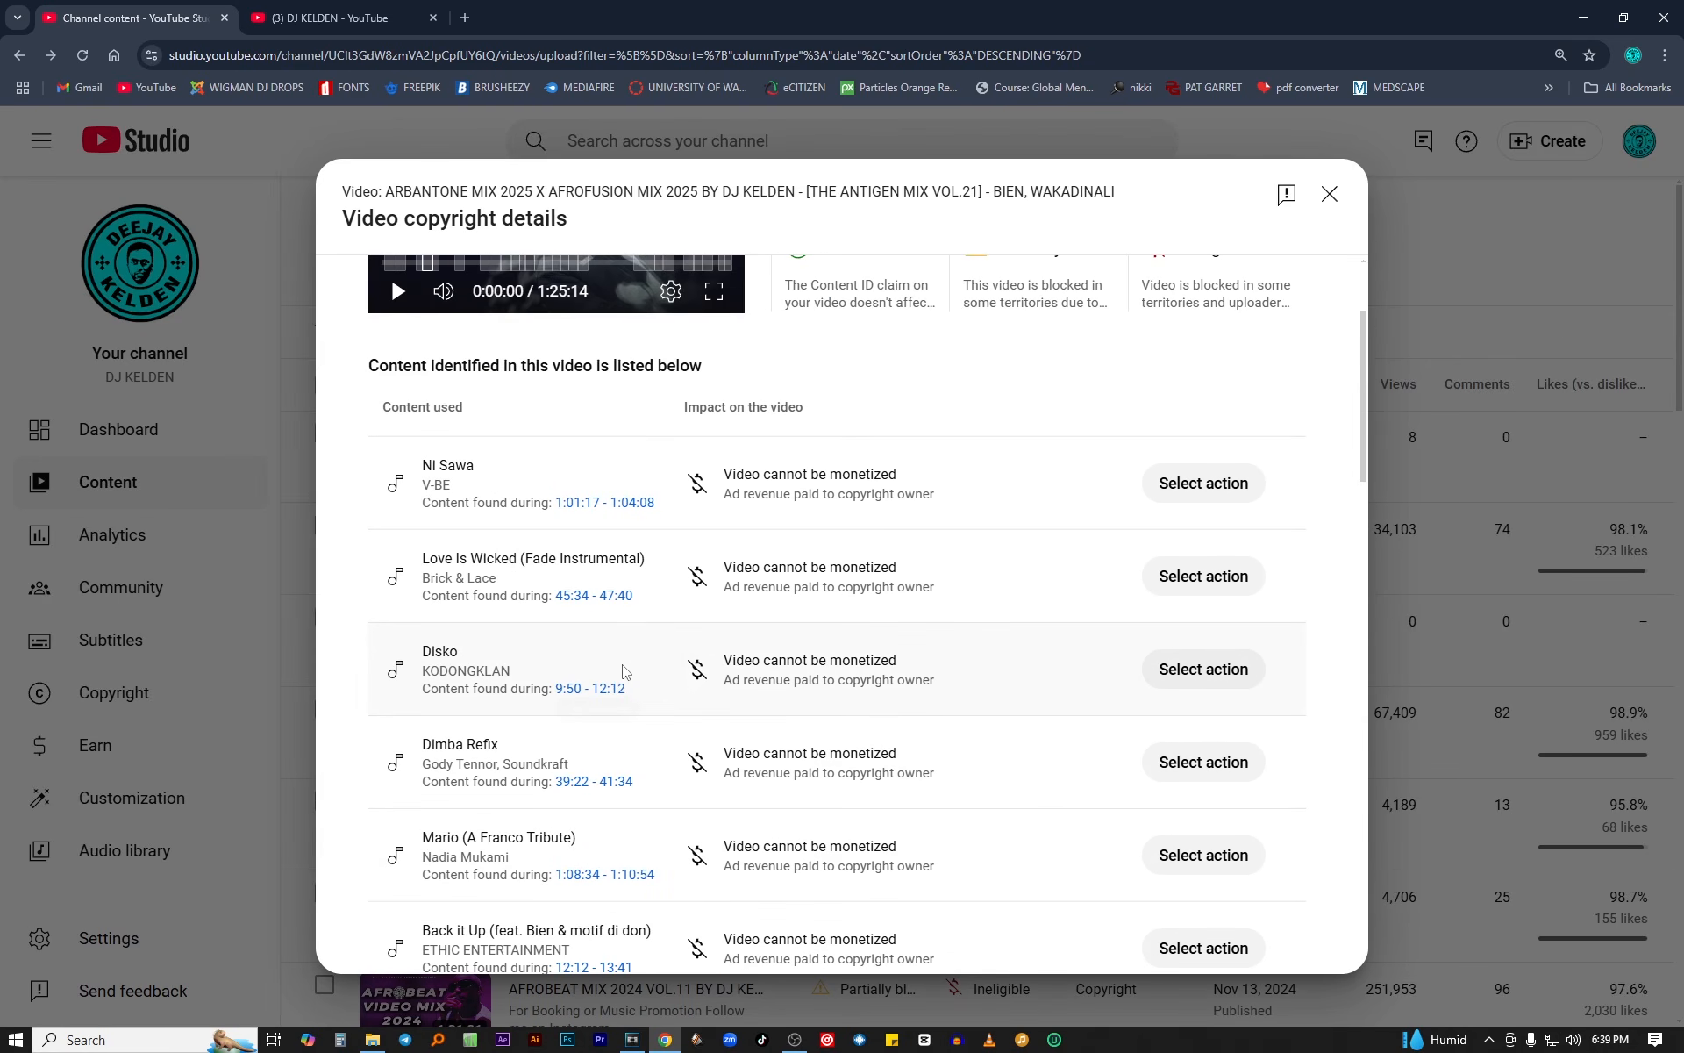
pyautogui.scroll(2, 622, 689)
pyautogui.scroll(-3, 628, 671)
pyautogui.scroll(-1, 626, 671)
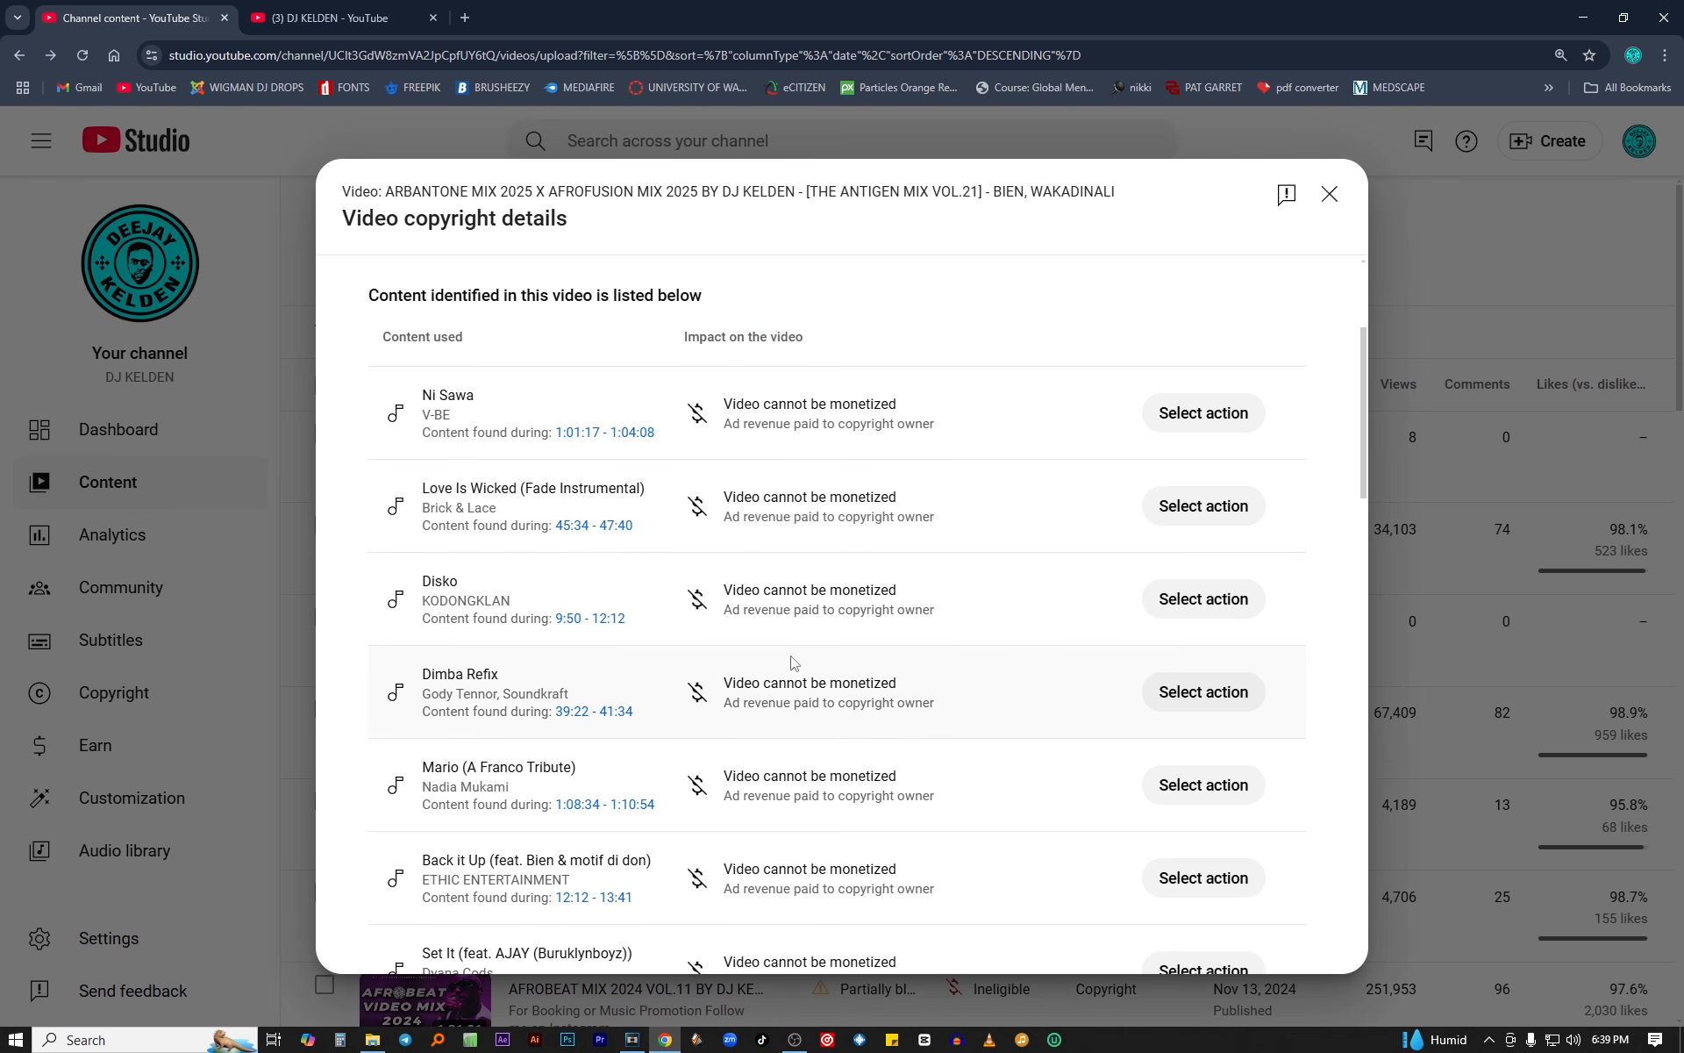
pyautogui.scroll(-3, 792, 661)
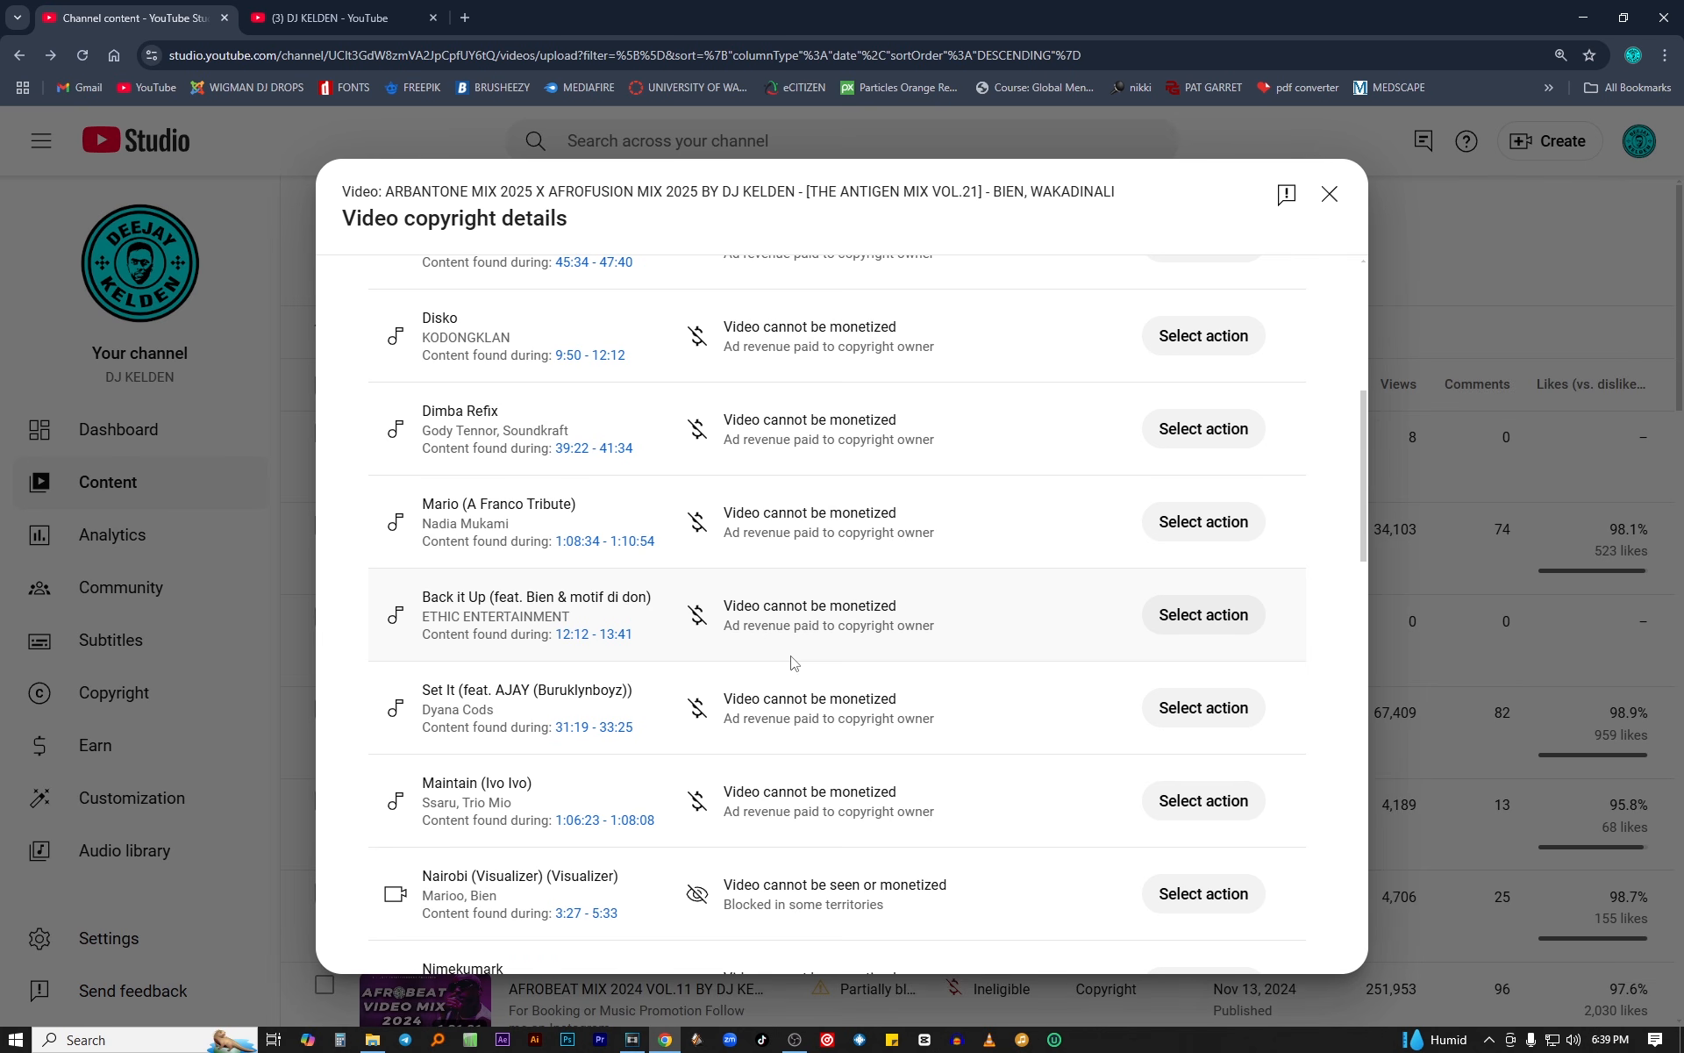
pyautogui.moveTo(900, 713)
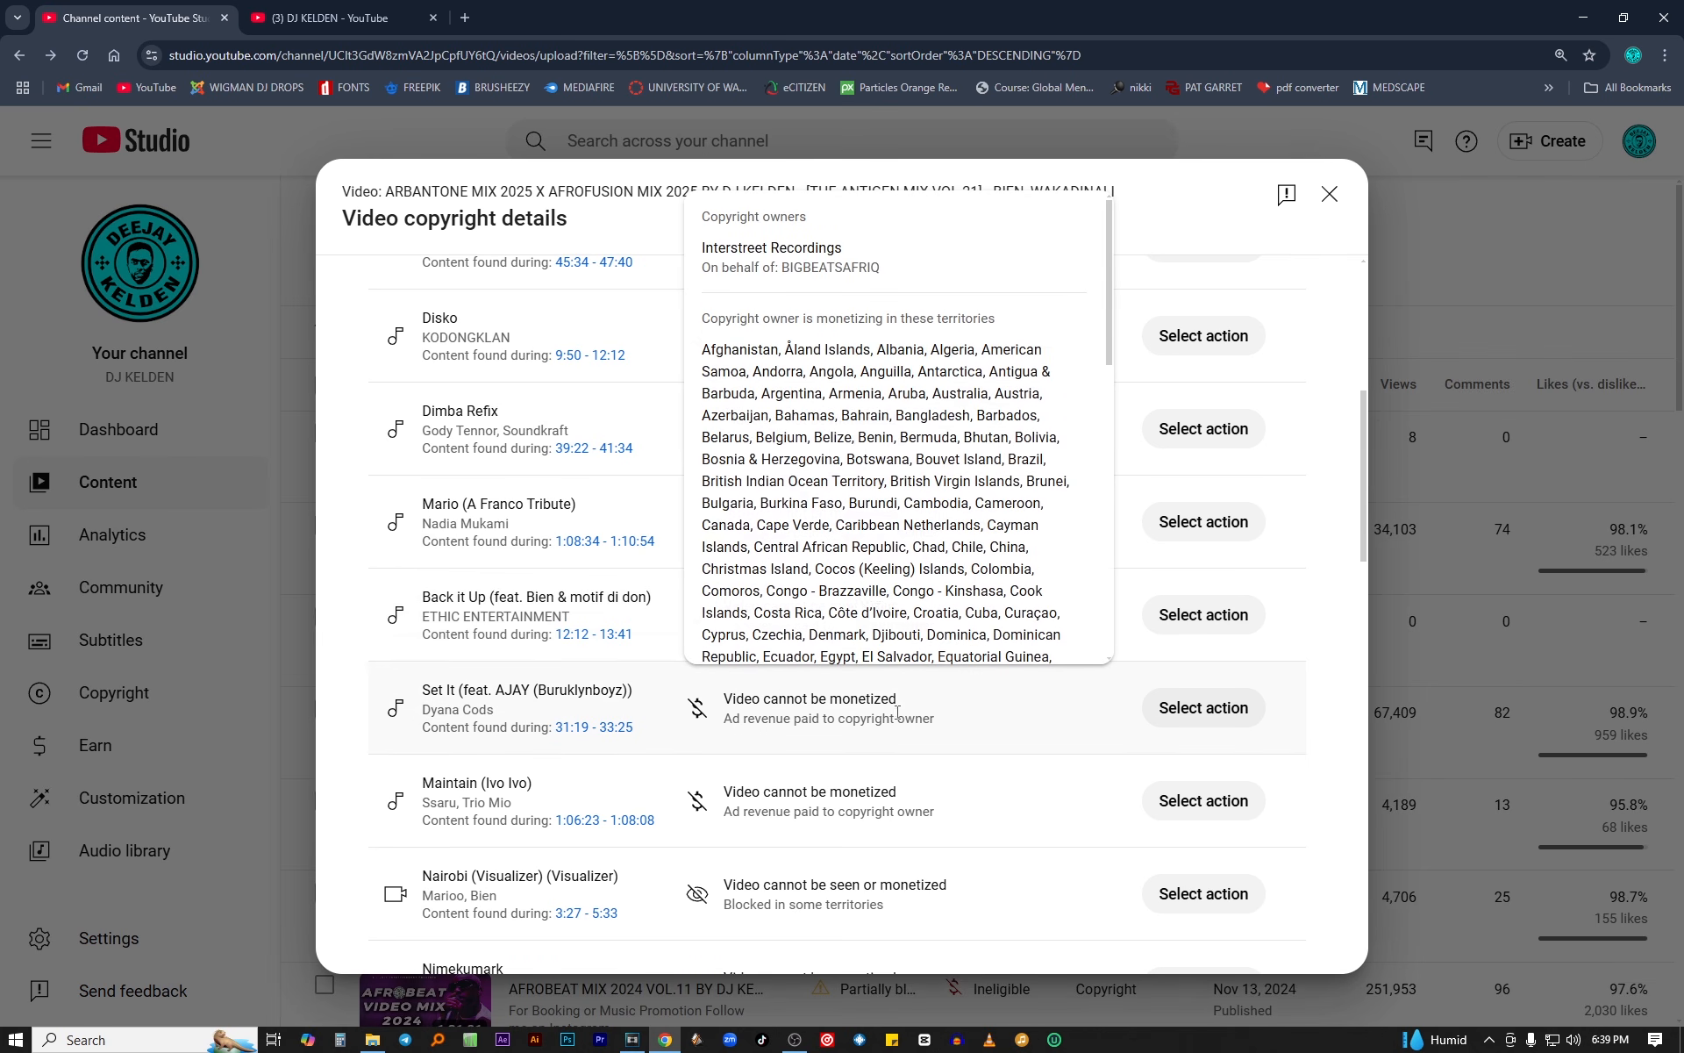
pyautogui.moveTo(943, 789)
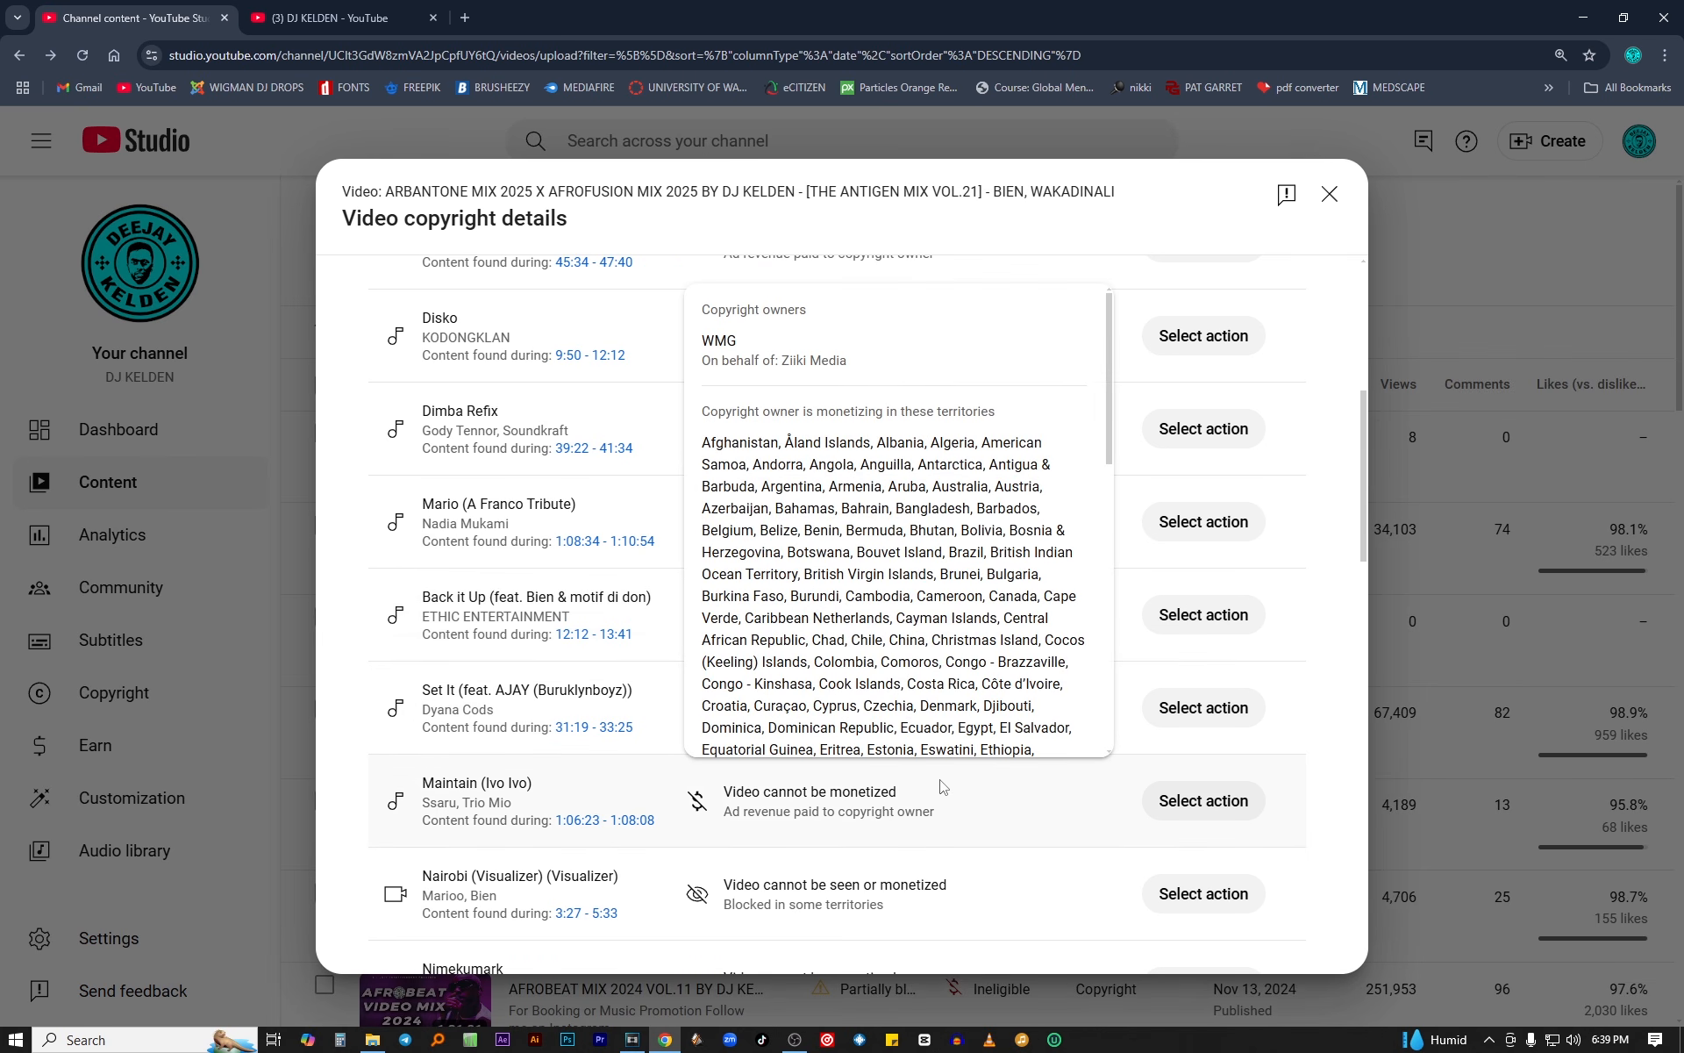